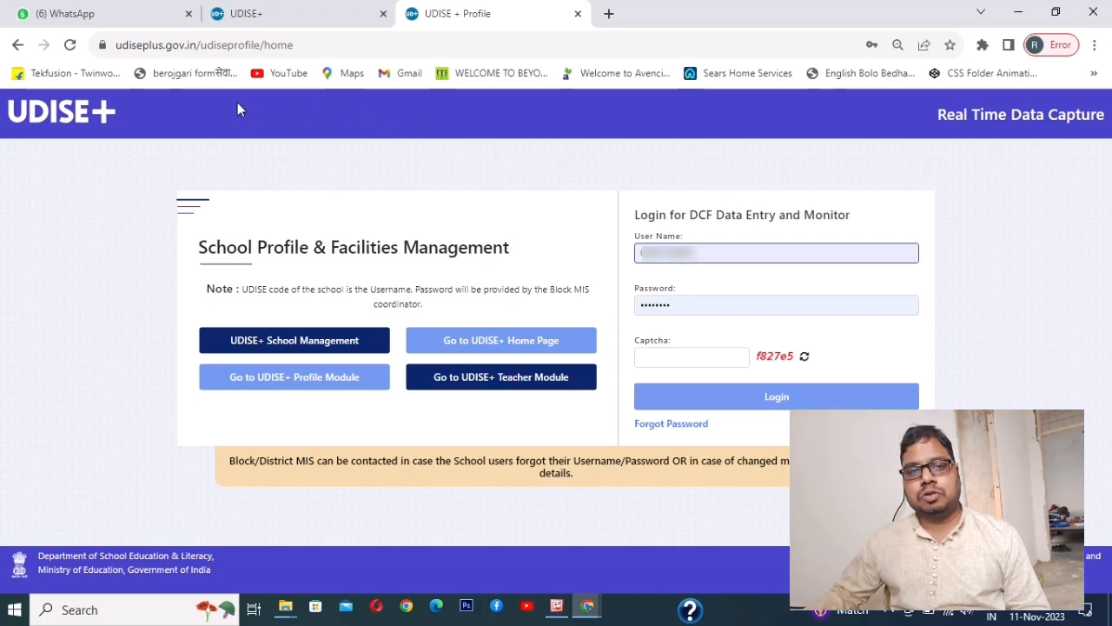
# - Go to the udiseplus.gov.in home page and open the login page for all modules
pyautogui.moveTo(199, 45); pyautogui.dragTo(423, 47)
pyautogui.press('BackSpace')
pyautogui.press('Return')
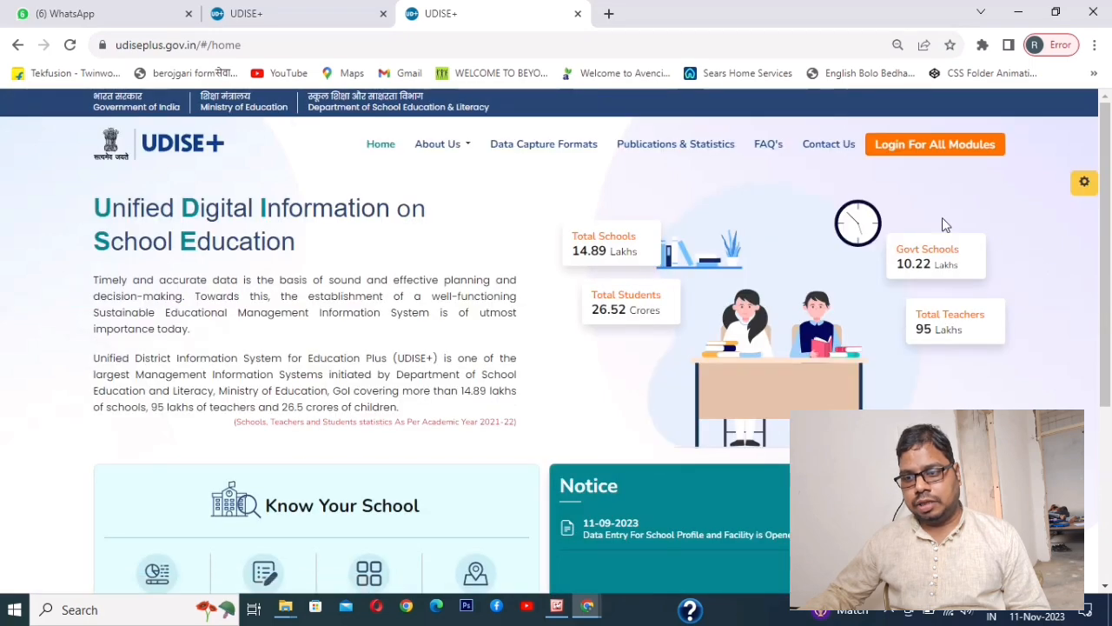
pyautogui.click(914, 146)
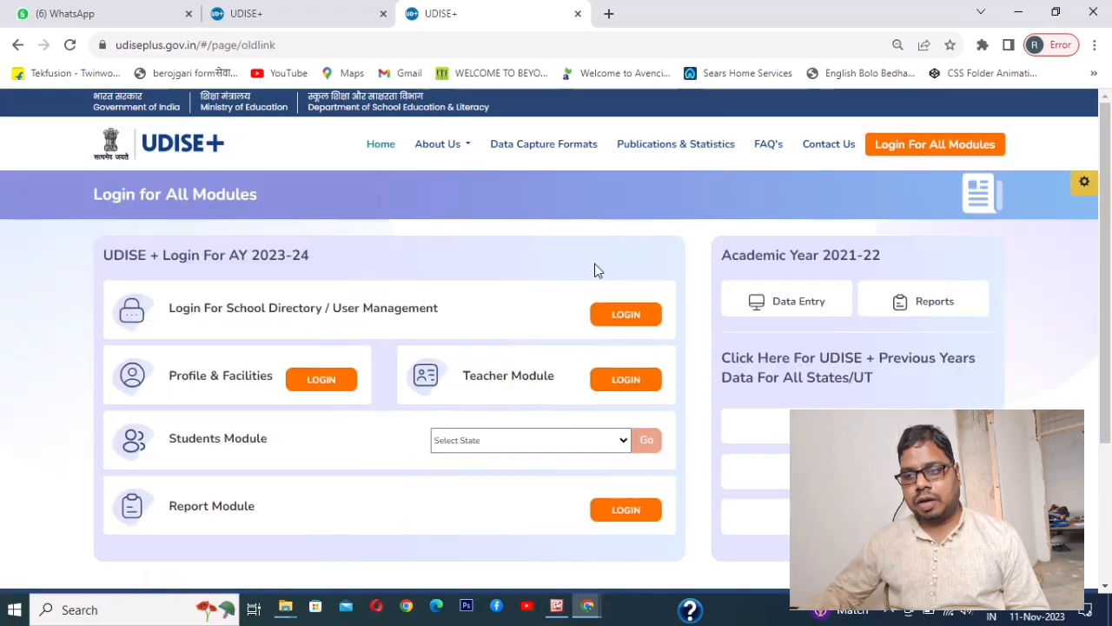
pyautogui.moveTo(1107, 224); pyautogui.dragTo(1110, 252)
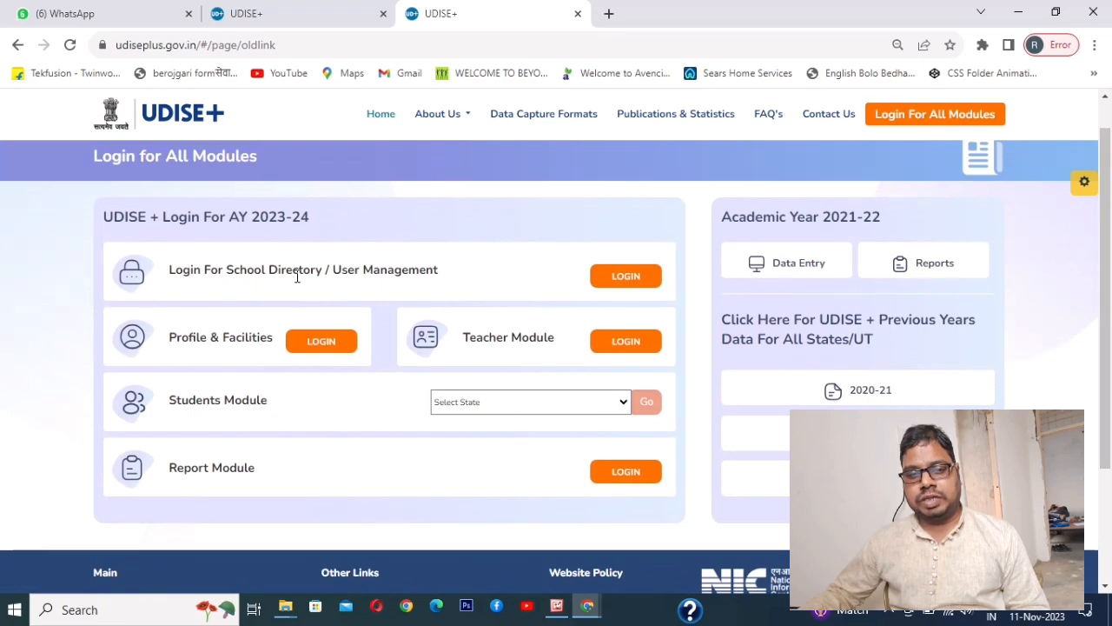
# - Review the AY 2023-24 login options for school directory, profile, teacher and student modules, including the Students Module's state list
pyautogui.moveTo(440, 274); pyautogui.dragTo(165, 274)
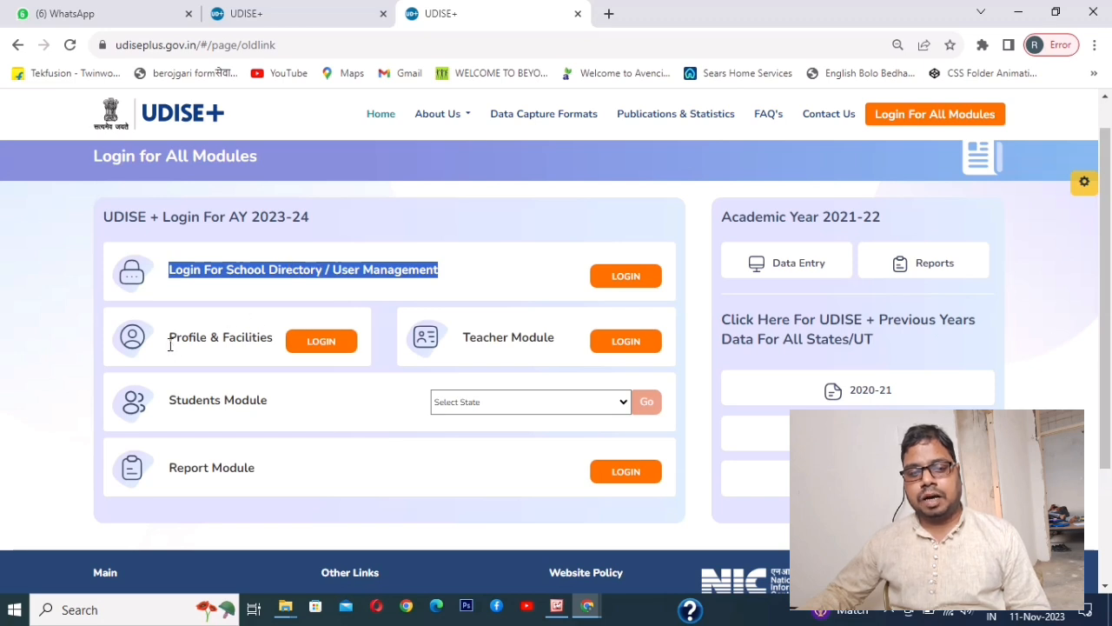
pyautogui.moveTo(170, 341); pyautogui.dragTo(270, 340)
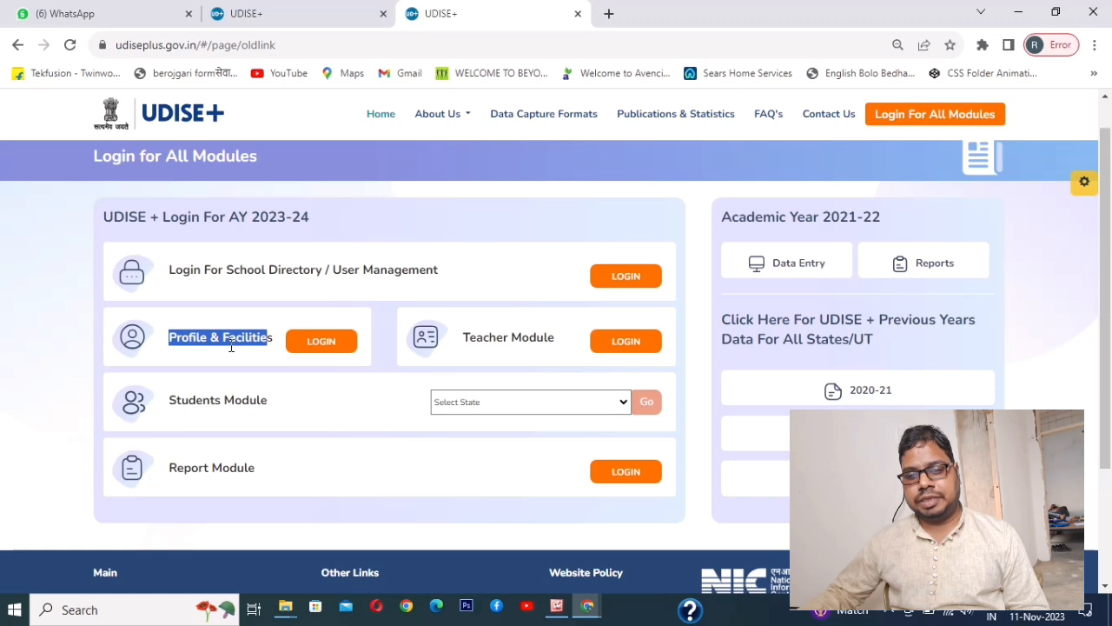
pyautogui.moveTo(463, 340); pyautogui.dragTo(528, 344)
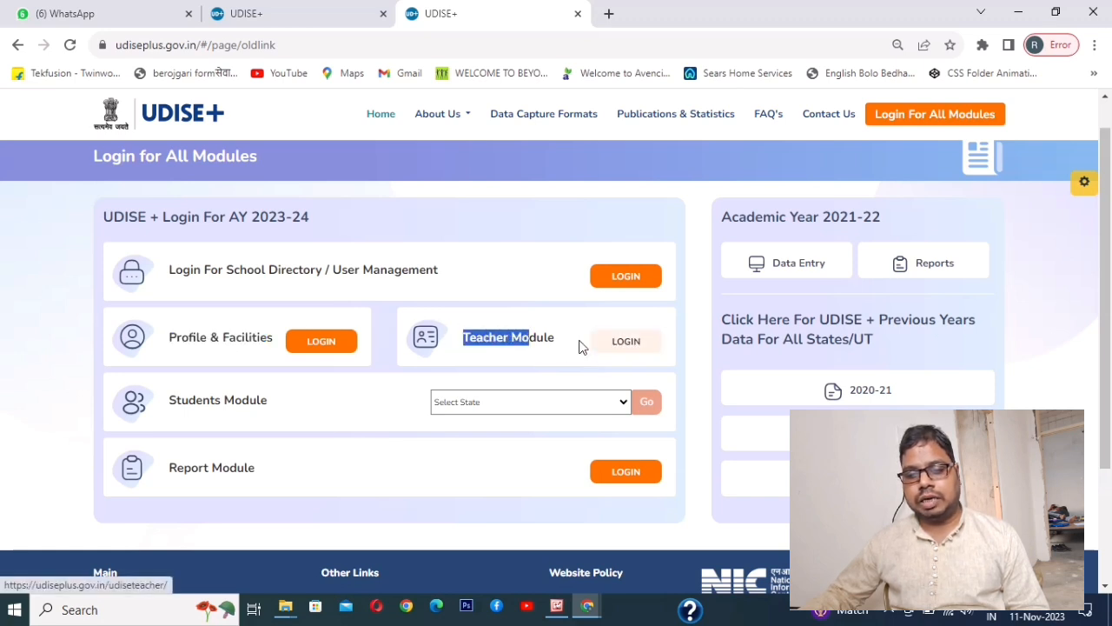
pyautogui.moveTo(181, 401); pyautogui.dragTo(269, 406)
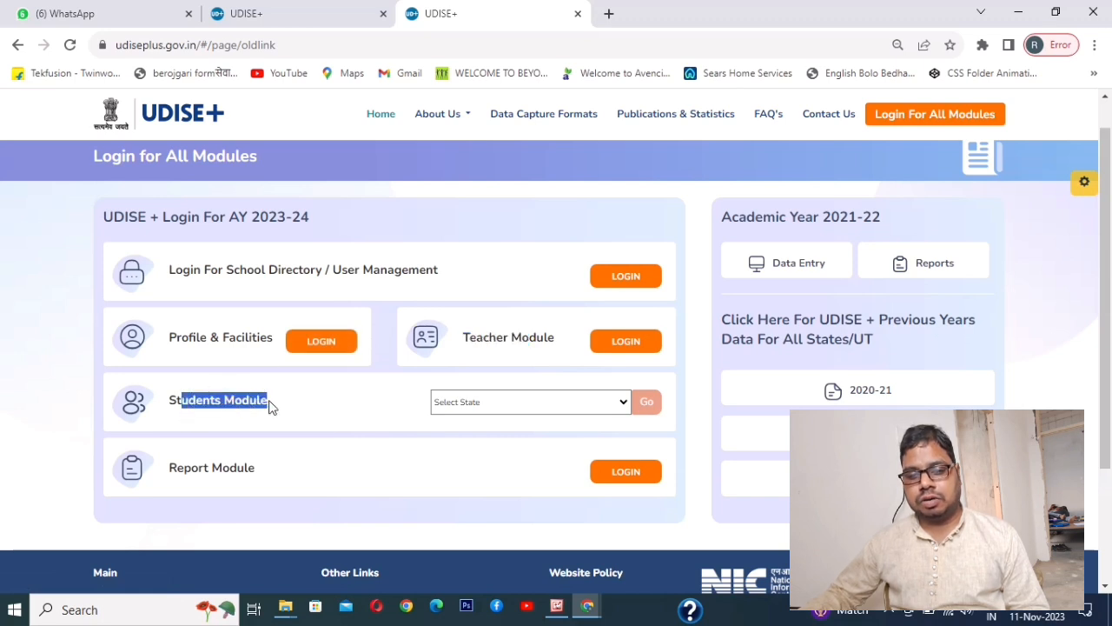
pyautogui.click(556, 402)
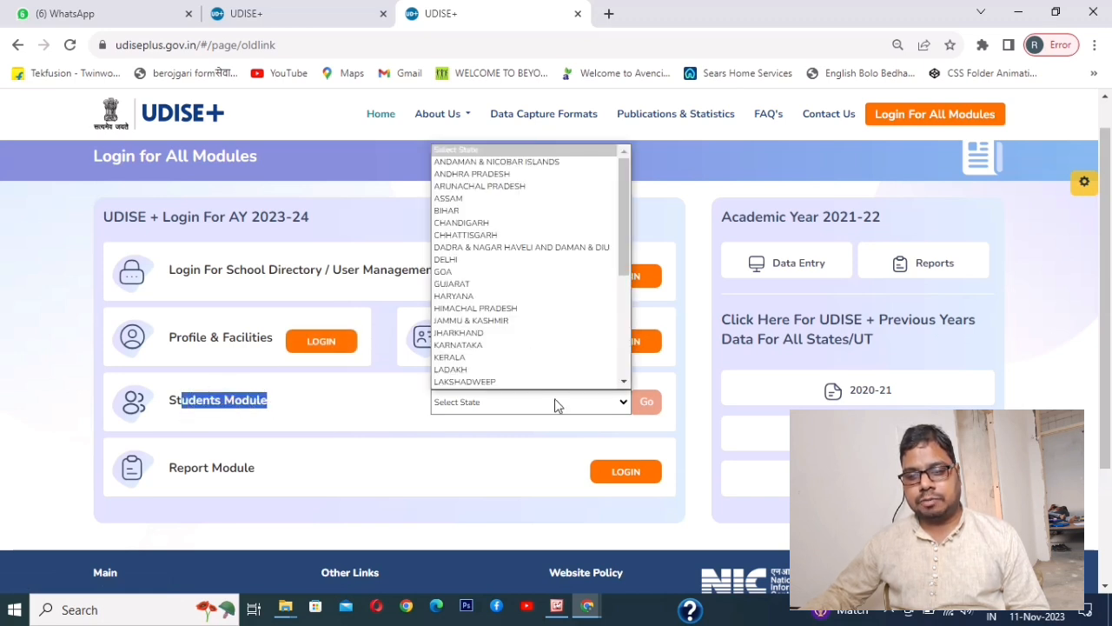
pyautogui.click(658, 393)
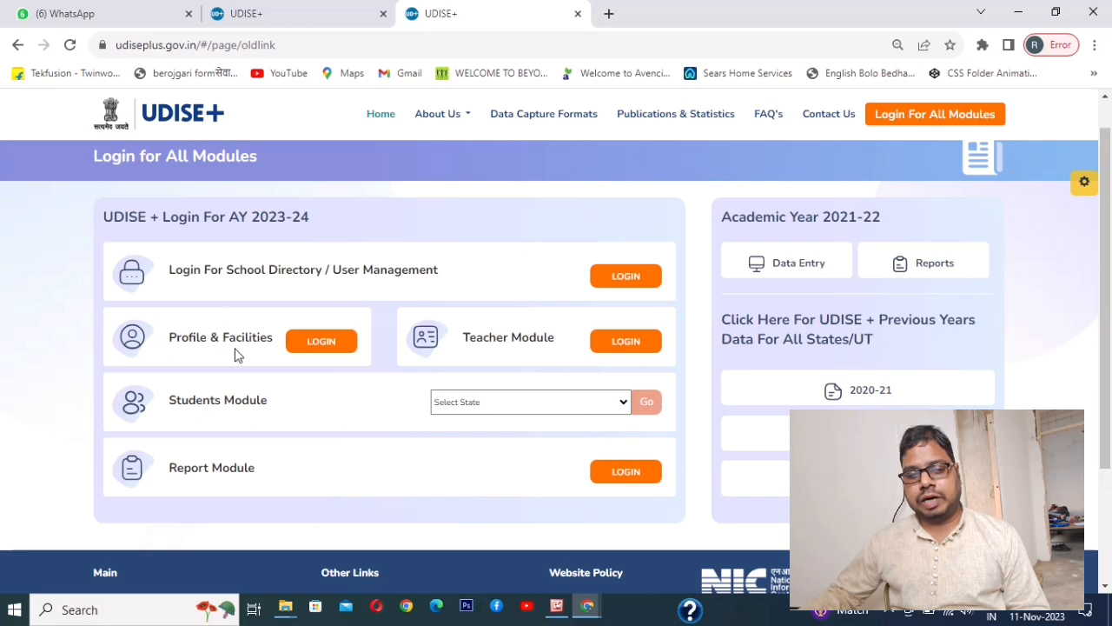
# - Open the Profile & Facilities login and log in with the prefilled credentials, entering the displayed captcha code
pyautogui.click(330, 342)
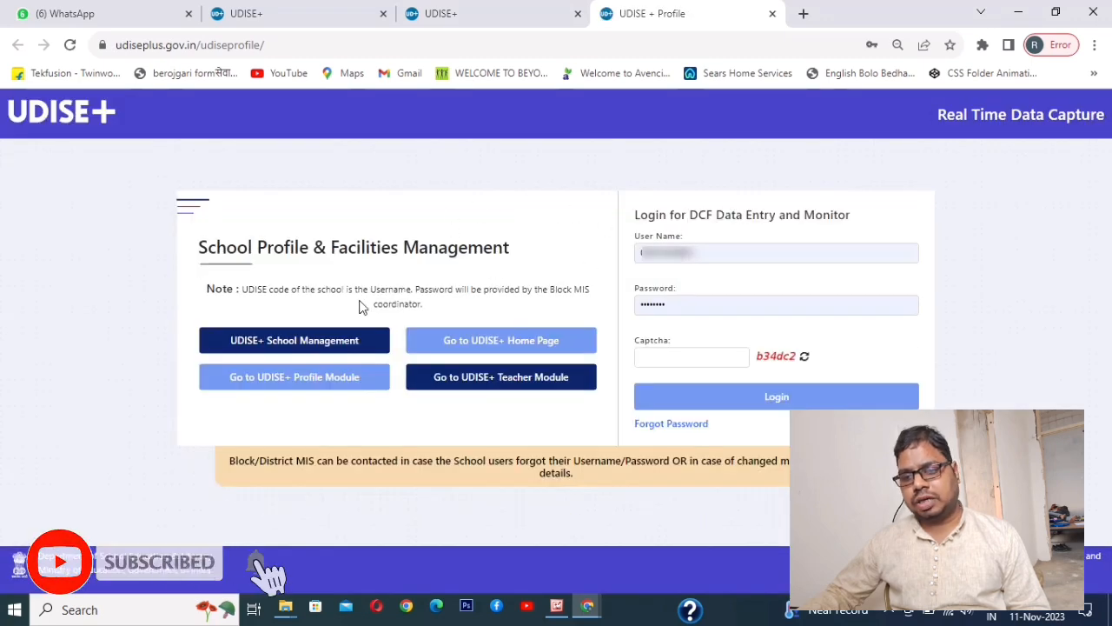
pyautogui.click(669, 356)
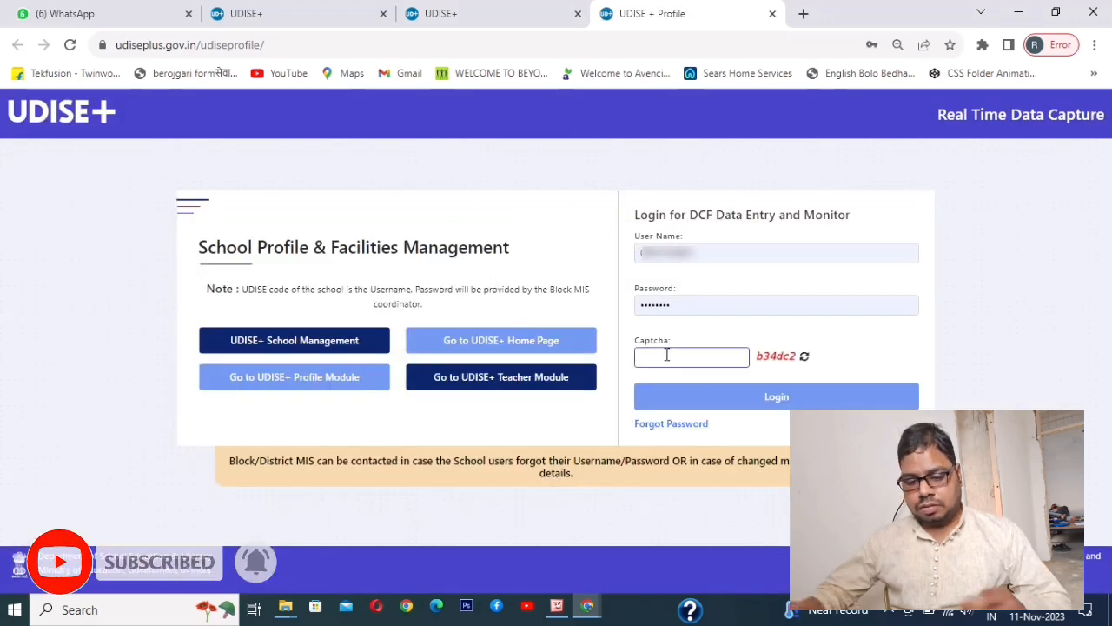
pyautogui.write('b3')
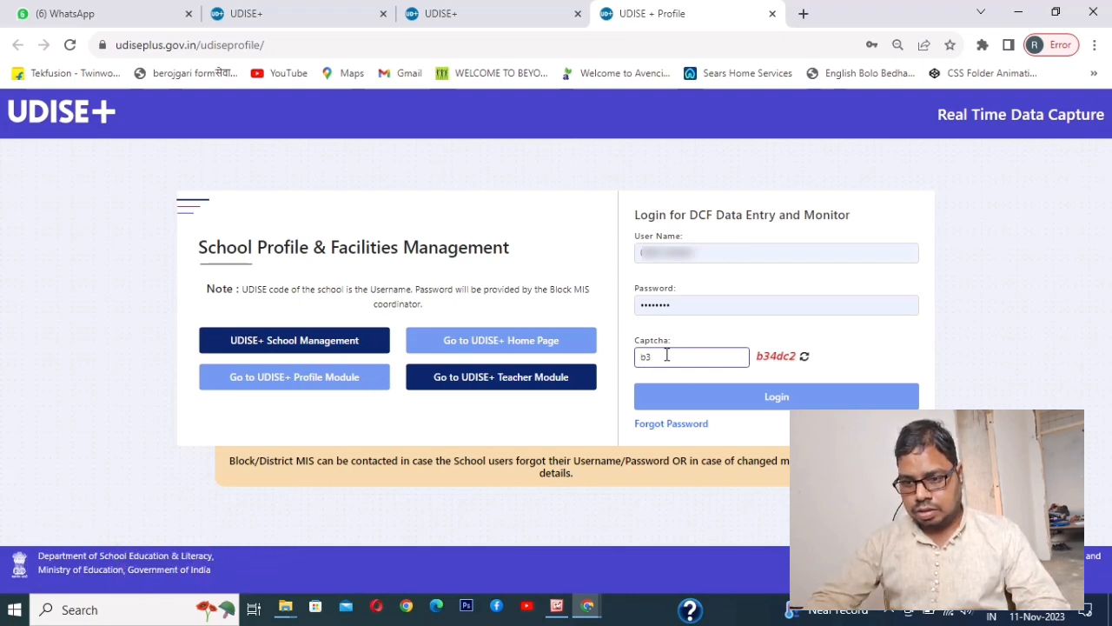
pyautogui.write('4')
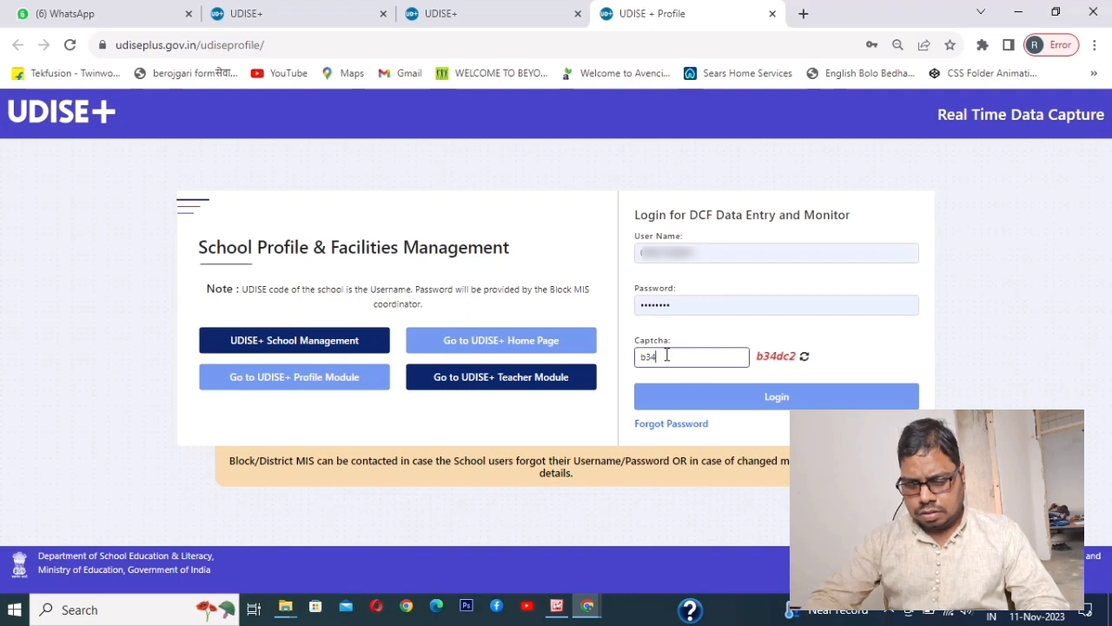
pyautogui.write('d')
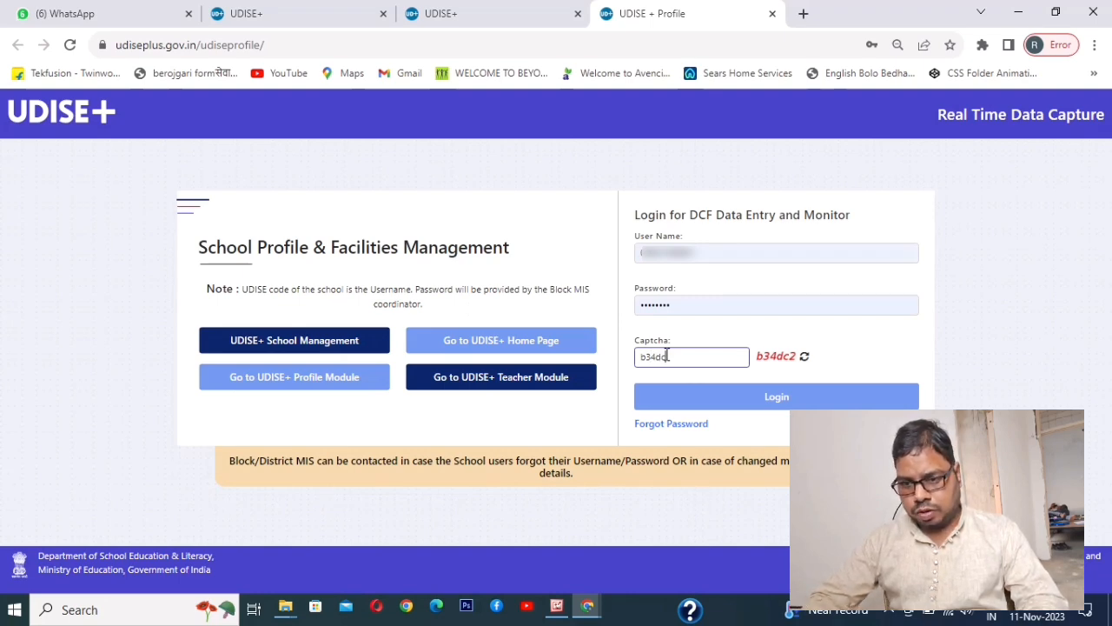
pyautogui.write('c2')
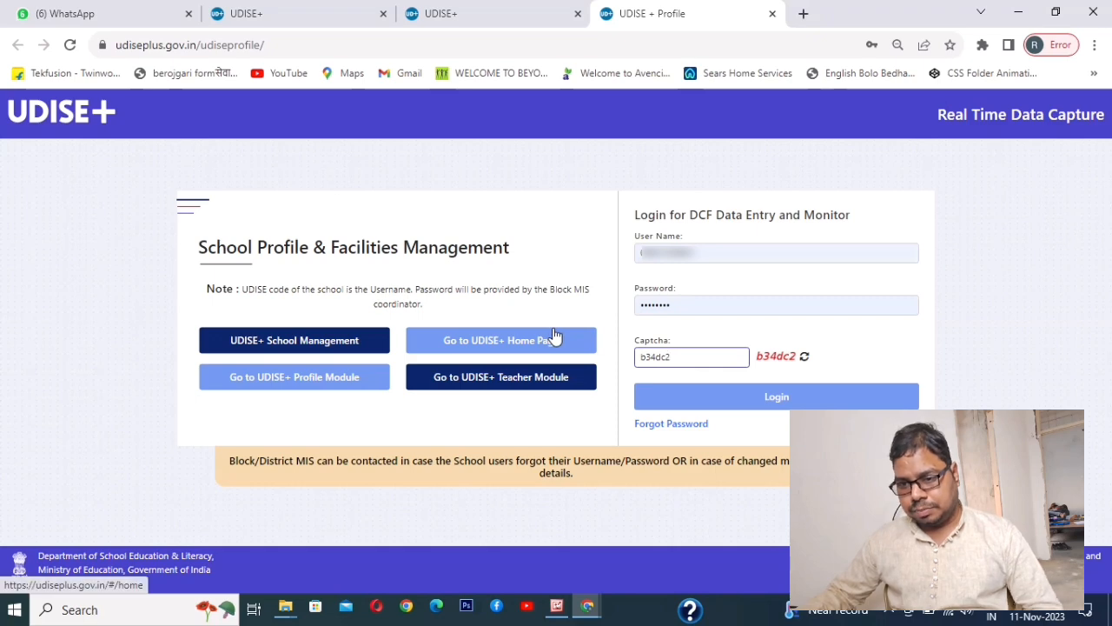
pyautogui.click(801, 397)
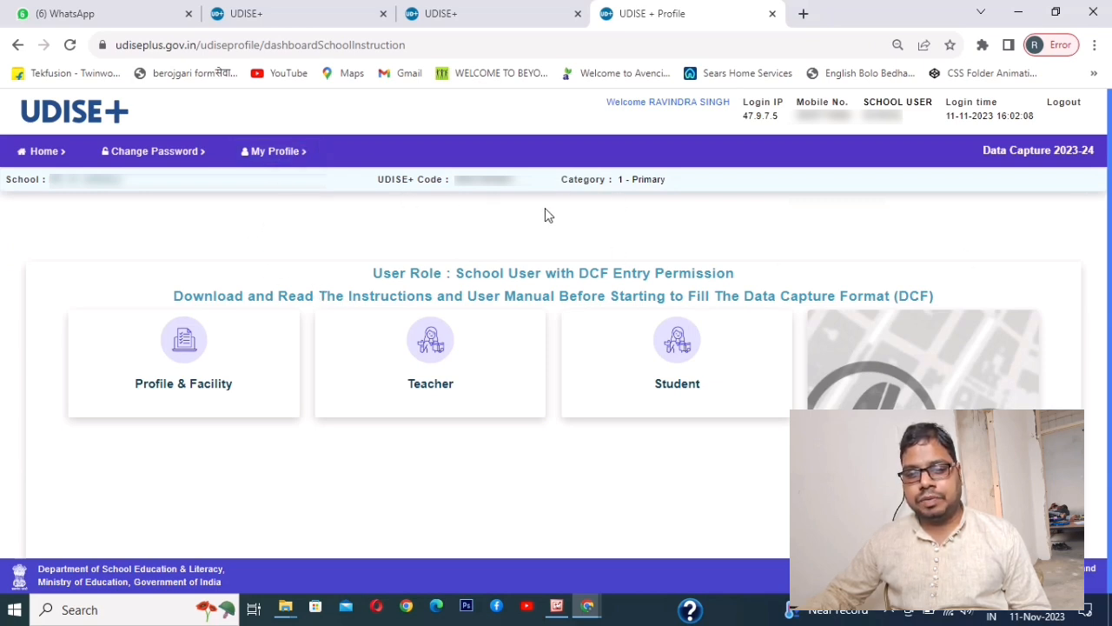
# - Open the Profile & Facility module and look over its list of data capture forms and their statuses
pyautogui.click(187, 352)
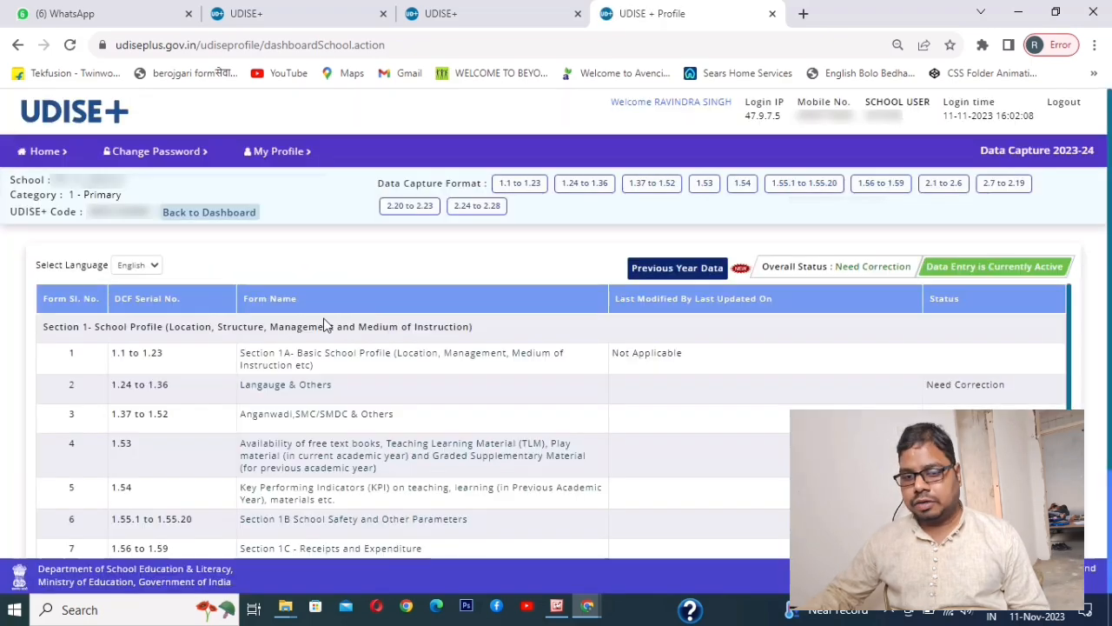
pyautogui.scroll(-1, 316, 295)
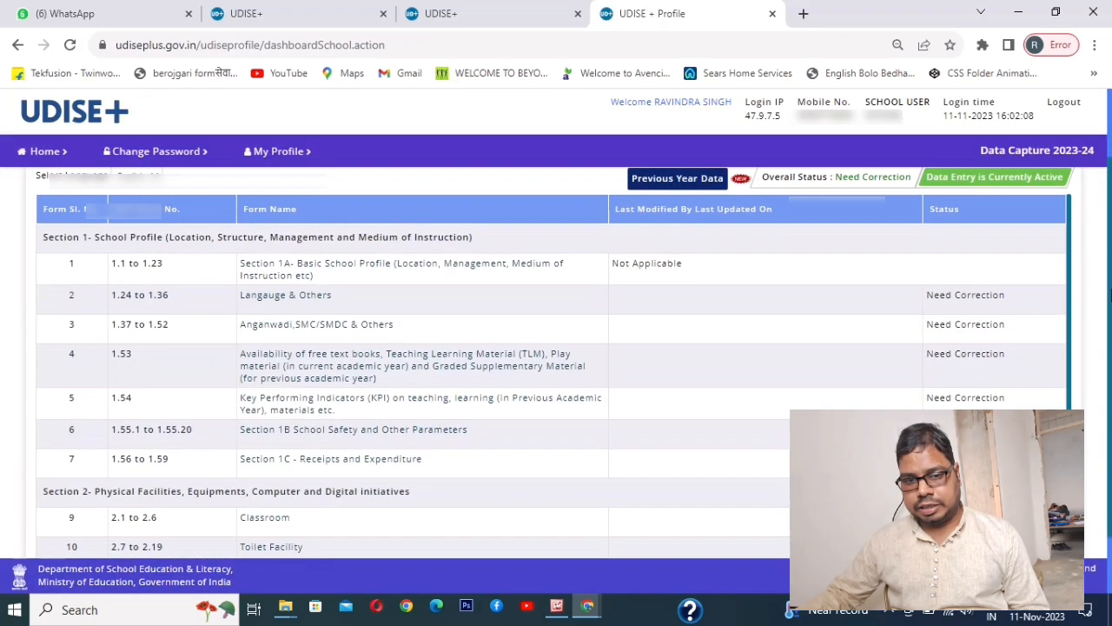
pyautogui.scroll(1, 377, 245)
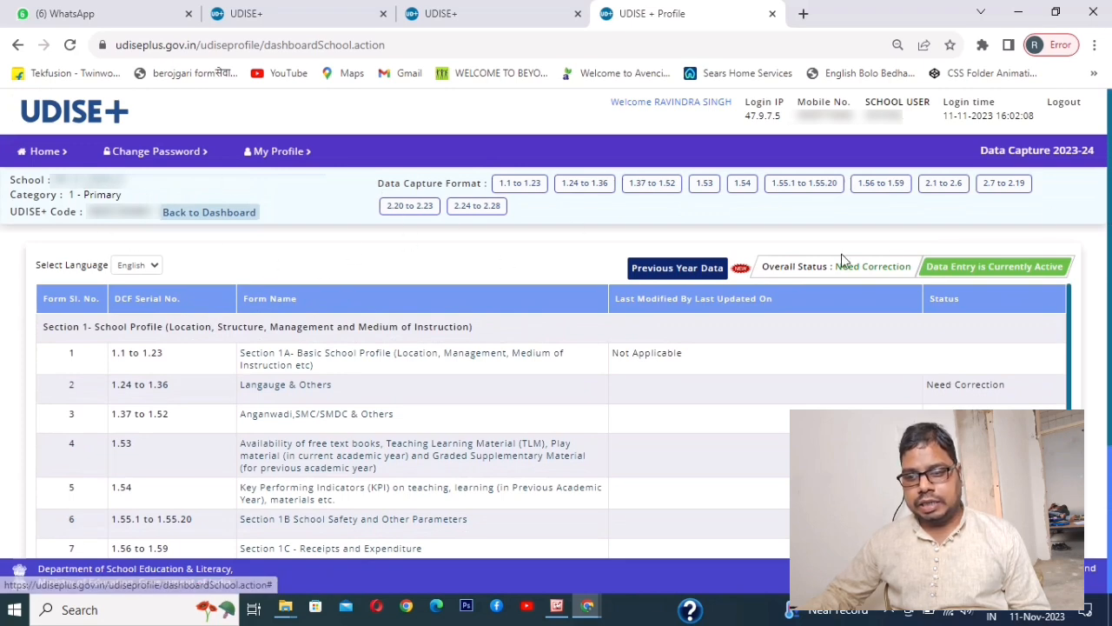
pyautogui.moveTo(1107, 241); pyautogui.dragTo(1108, 199)
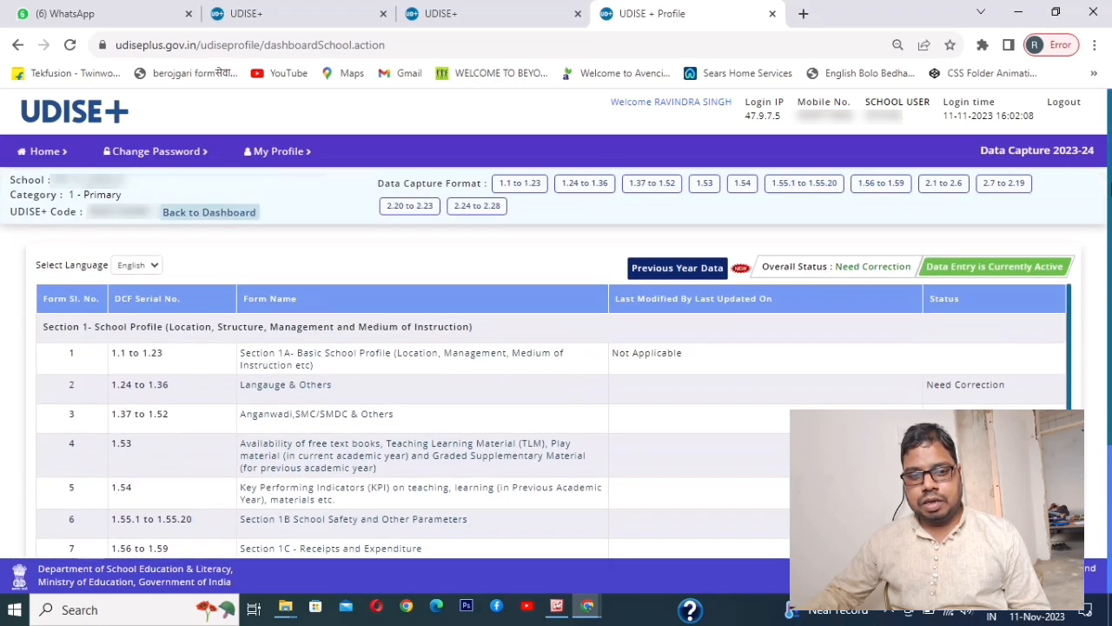
# - Open form 1.1 to 1.23 and review the basic school profile, including the head of school details
pyautogui.click(524, 192)
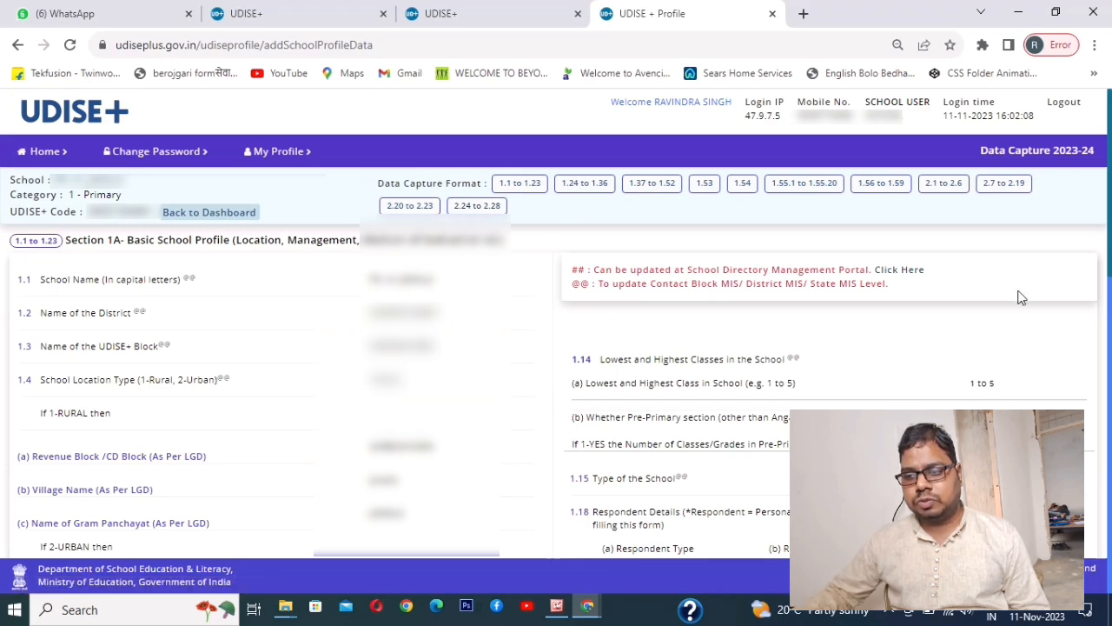
pyautogui.scroll(-9, 556, 365)
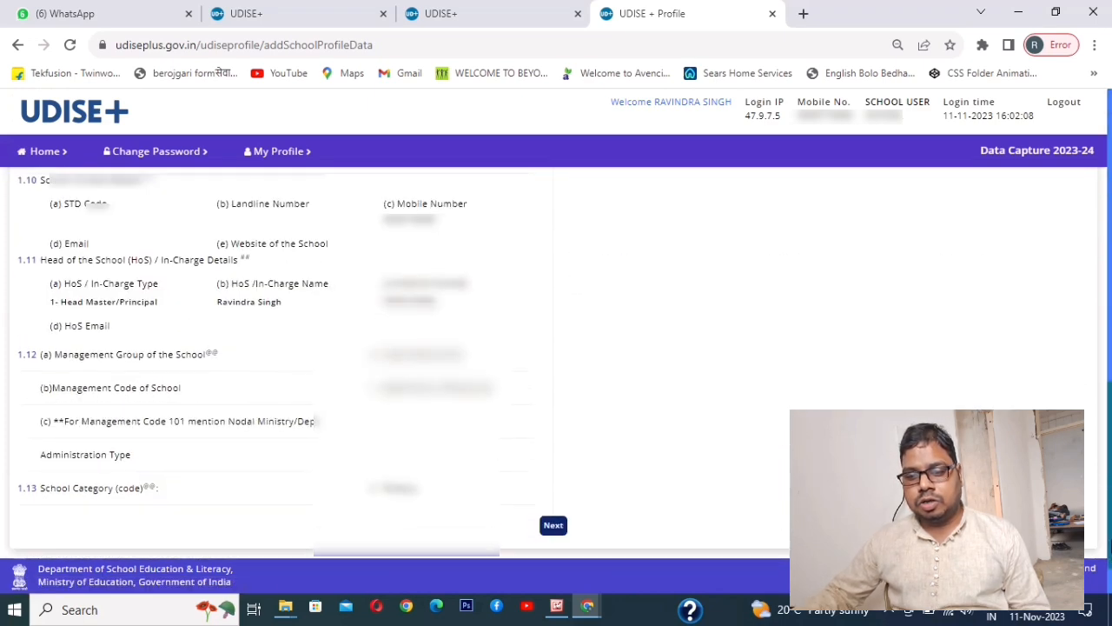
pyautogui.scroll(4, 556, 365)
pyautogui.scroll(6, 556, 365)
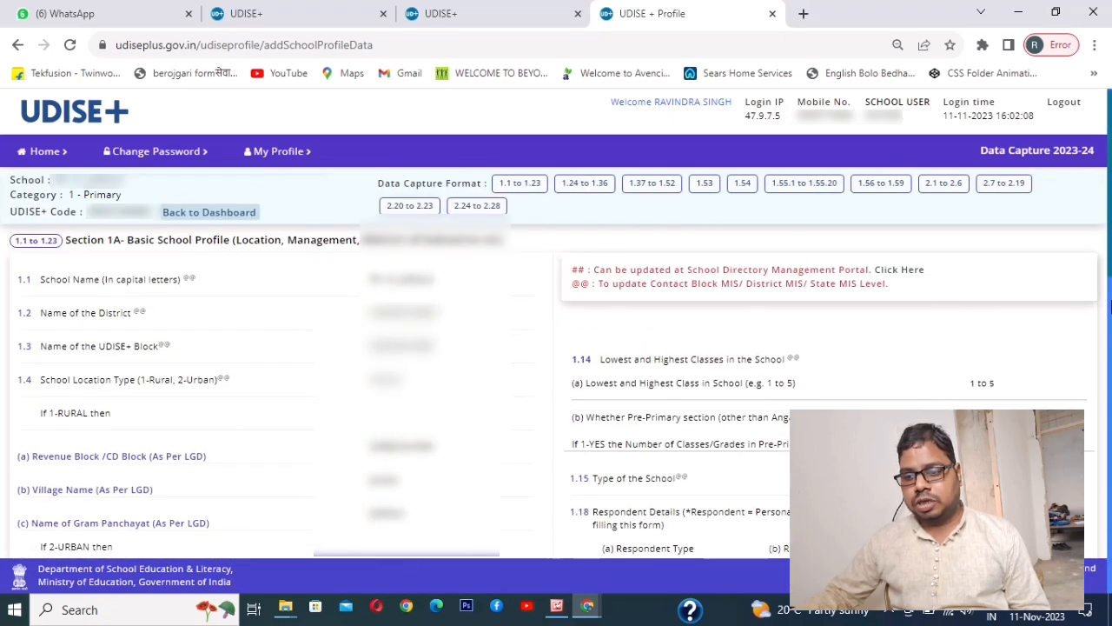
pyautogui.scroll(-10, 472, 412)
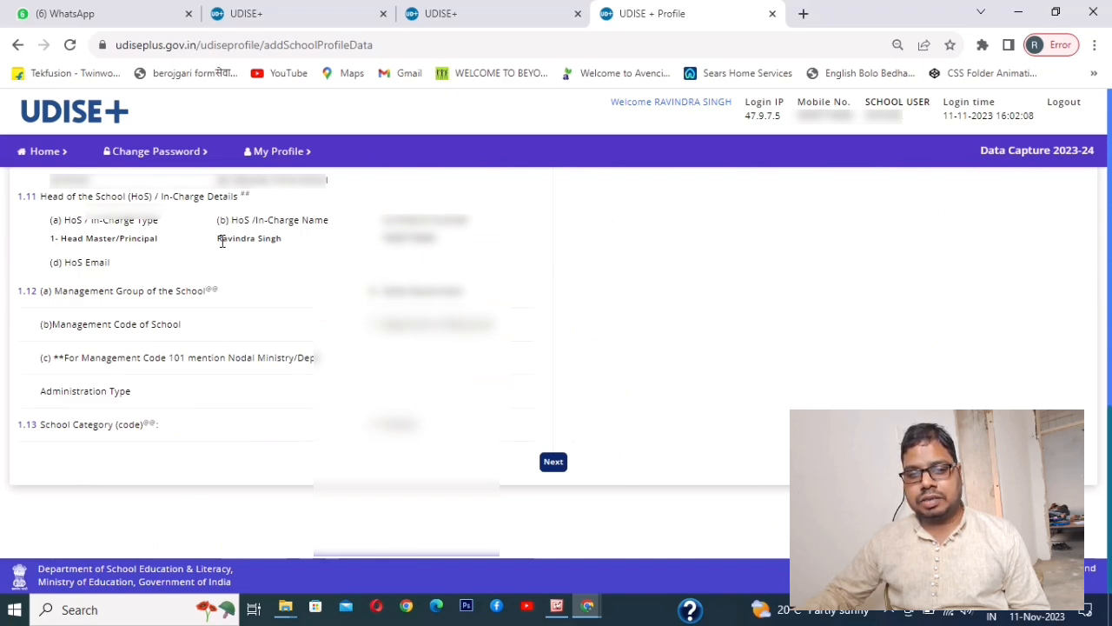
pyautogui.moveTo(223, 242); pyautogui.dragTo(303, 248)
pyautogui.scroll(3, 1061, 382)
pyautogui.scroll(6, 556, 364)
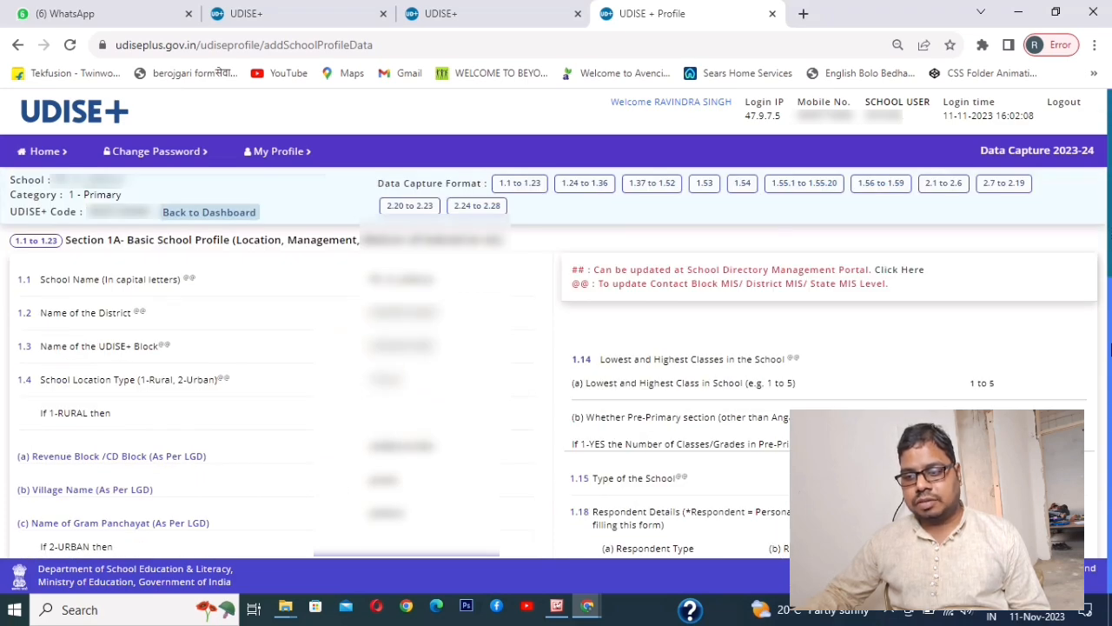
pyautogui.moveTo(1109, 319); pyautogui.dragTo(1110, 380)
pyautogui.moveTo(1110, 427); pyautogui.dragTo(1111, 483)
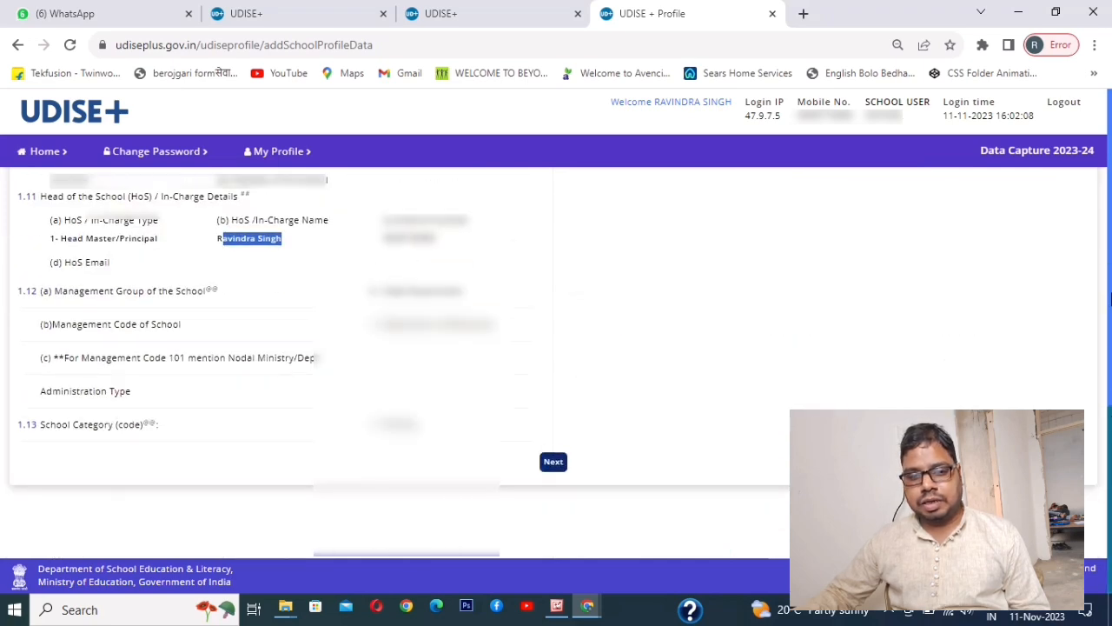
pyautogui.click(257, 275)
# - Proceed to form 1.24 to 1.36 and look over its questions, focusing on 1.24 about languages taught
pyautogui.click(553, 462)
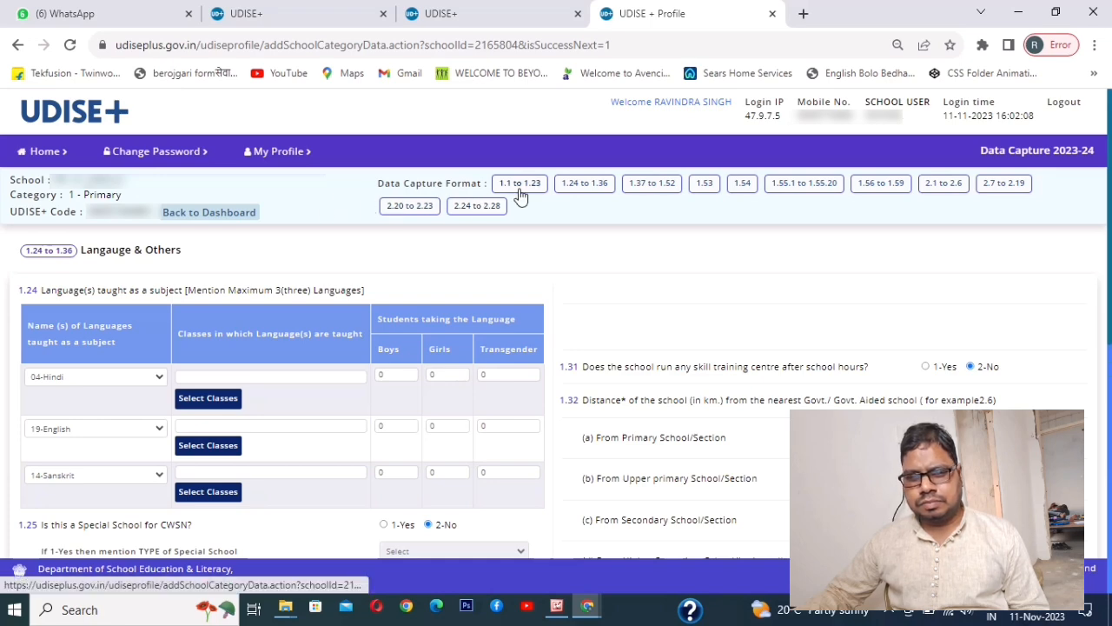
pyautogui.click(578, 184)
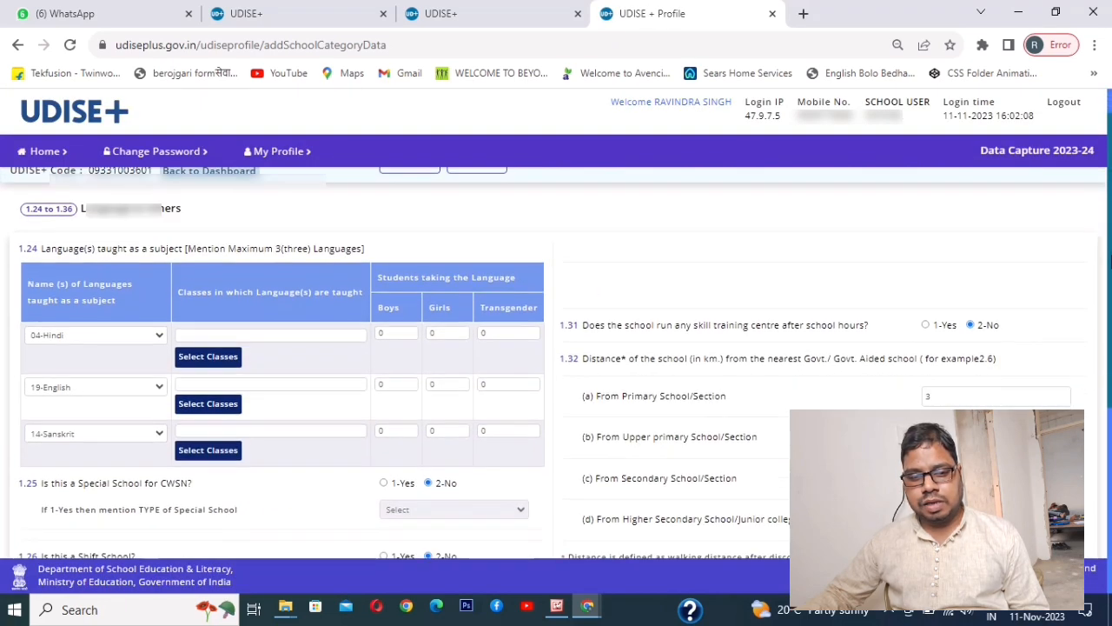
pyautogui.scroll(-4, 556, 365)
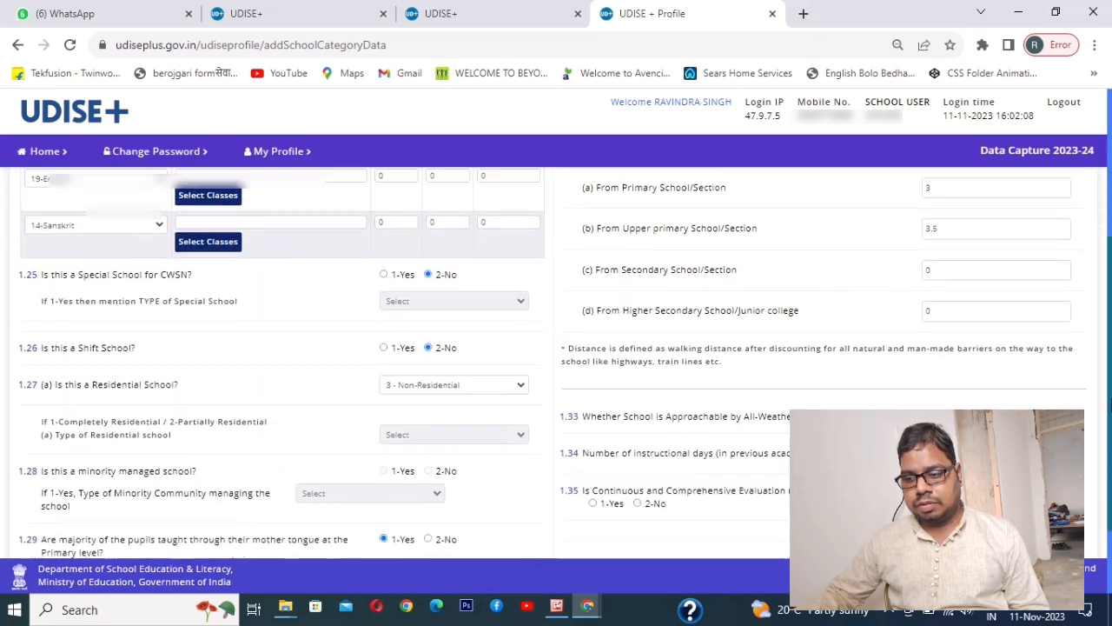
pyautogui.scroll(5, 1085, 237)
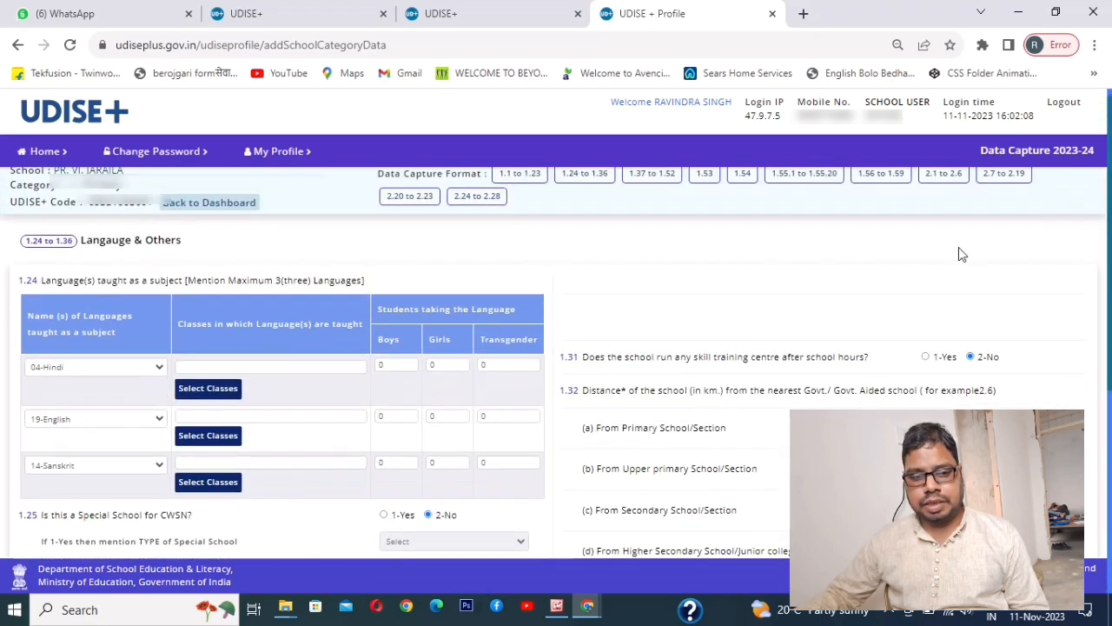
pyautogui.moveTo(69, 286); pyautogui.dragTo(366, 283)
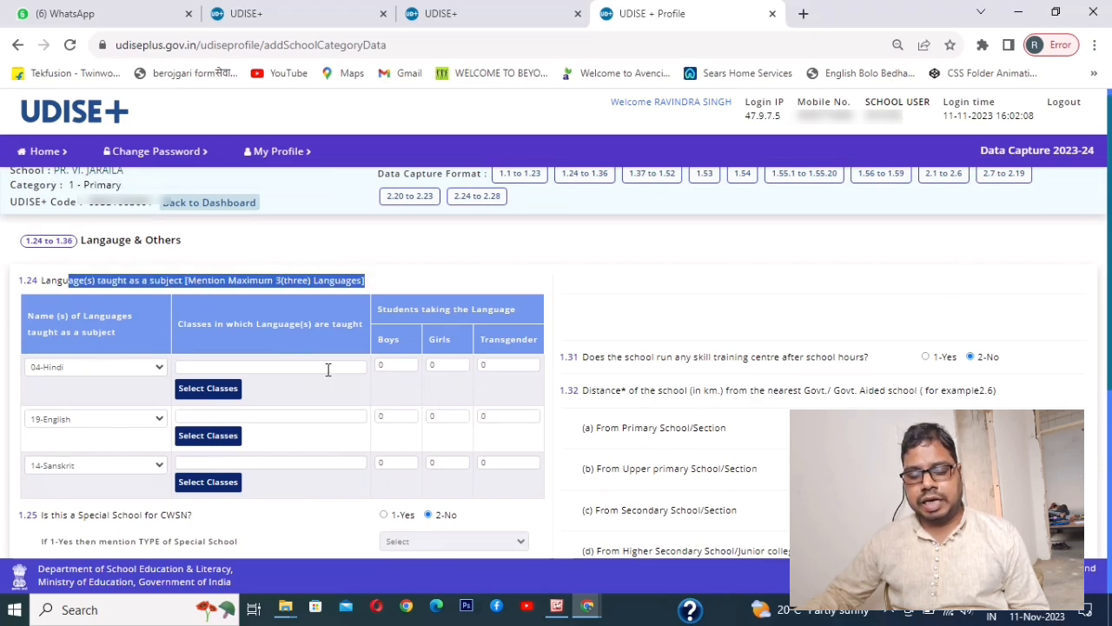
# - In 1.24, select classes 1, 2, 3, 4 and 5 as those in which Hindi is taught
pyautogui.click(207, 388)
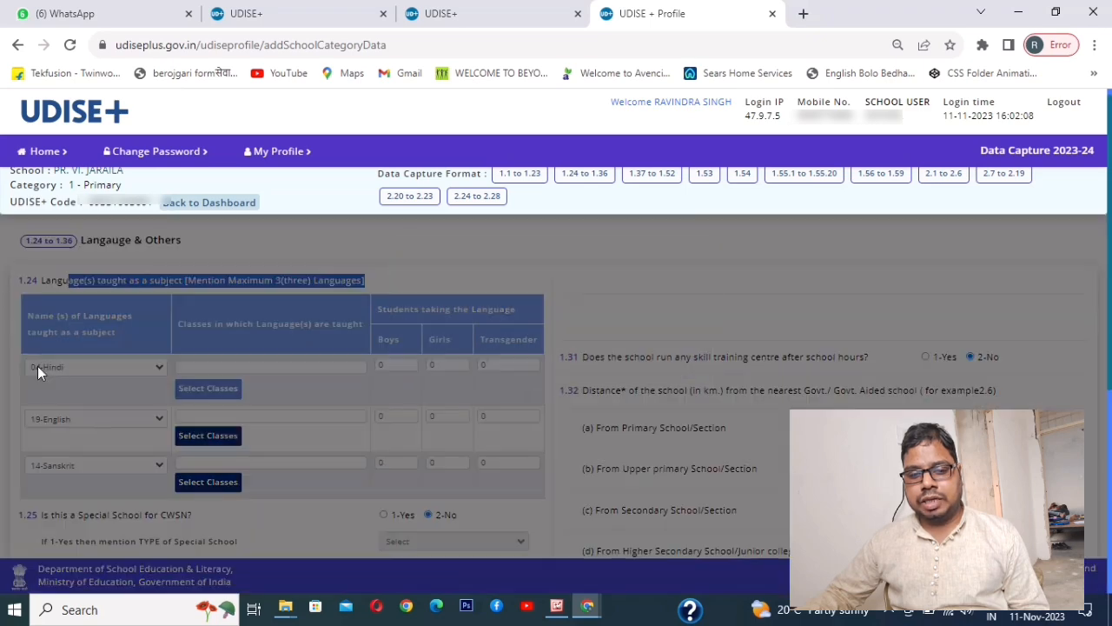
pyautogui.click(403, 356)
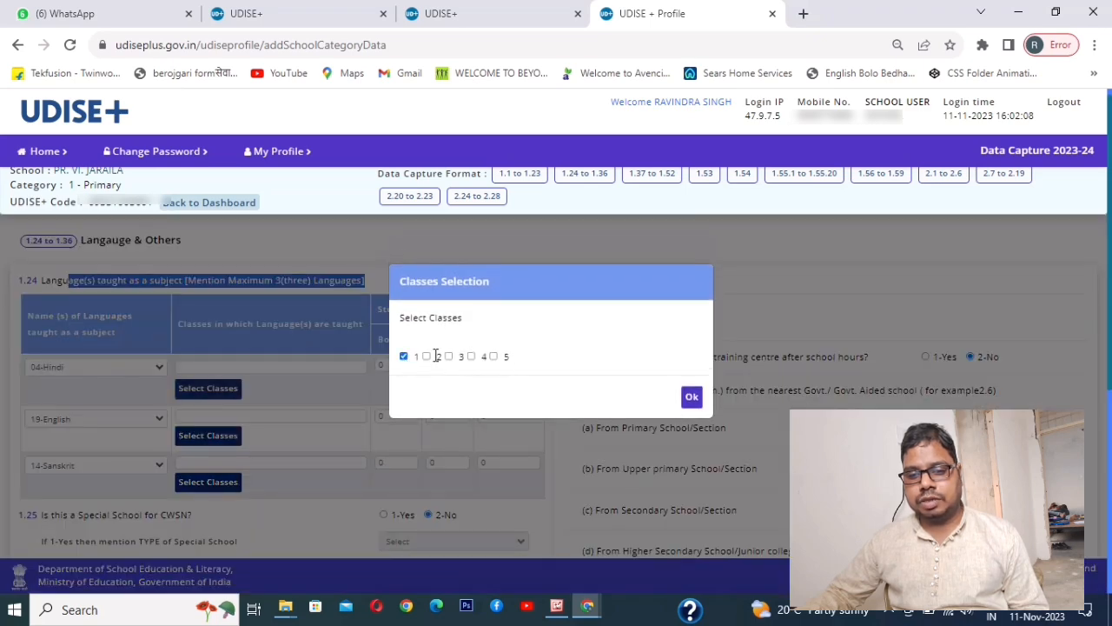
pyautogui.click(425, 357)
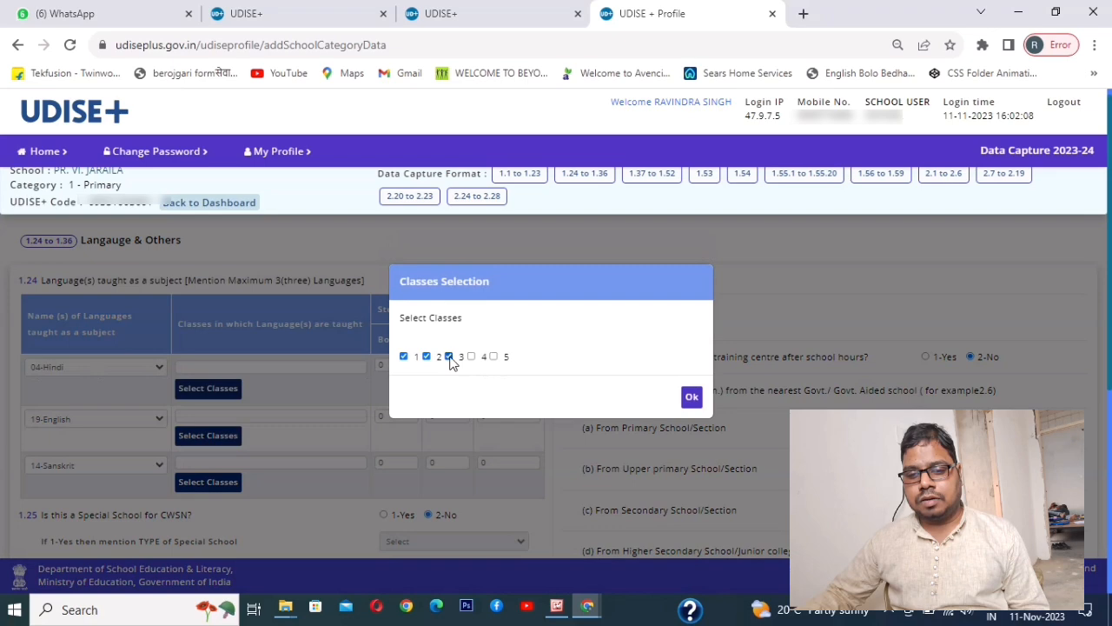
pyautogui.click(493, 357)
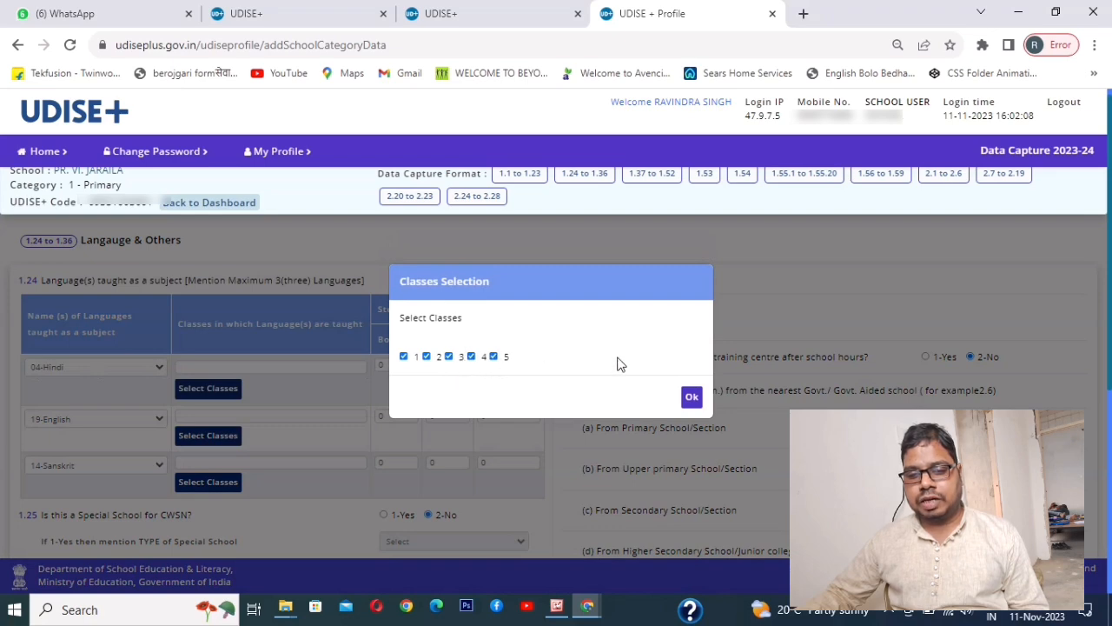
pyautogui.click(690, 397)
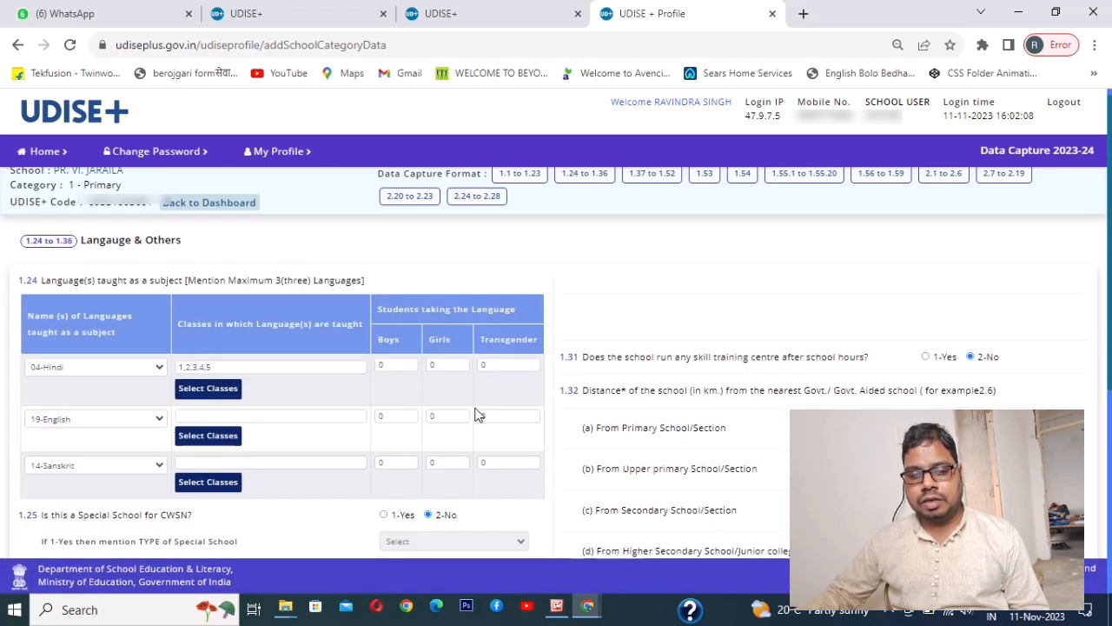
# - Select classes 1 to 5 for English in the 1.24 language table
pyautogui.click(205, 434)
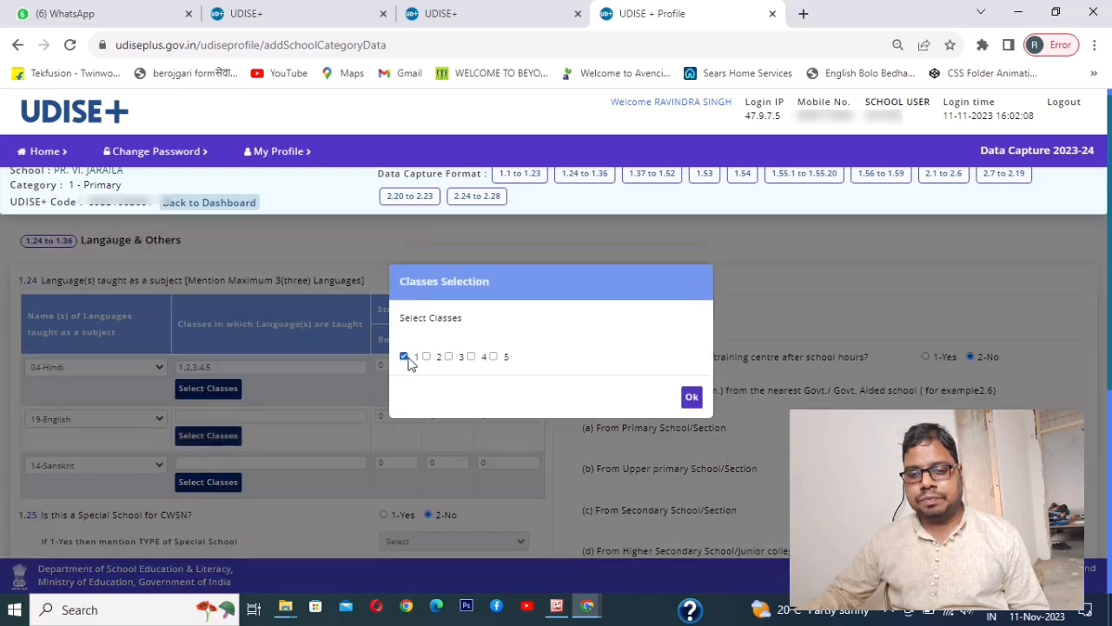
pyautogui.click(449, 356)
pyautogui.click(471, 356)
pyautogui.click(493, 356)
pyautogui.click(690, 397)
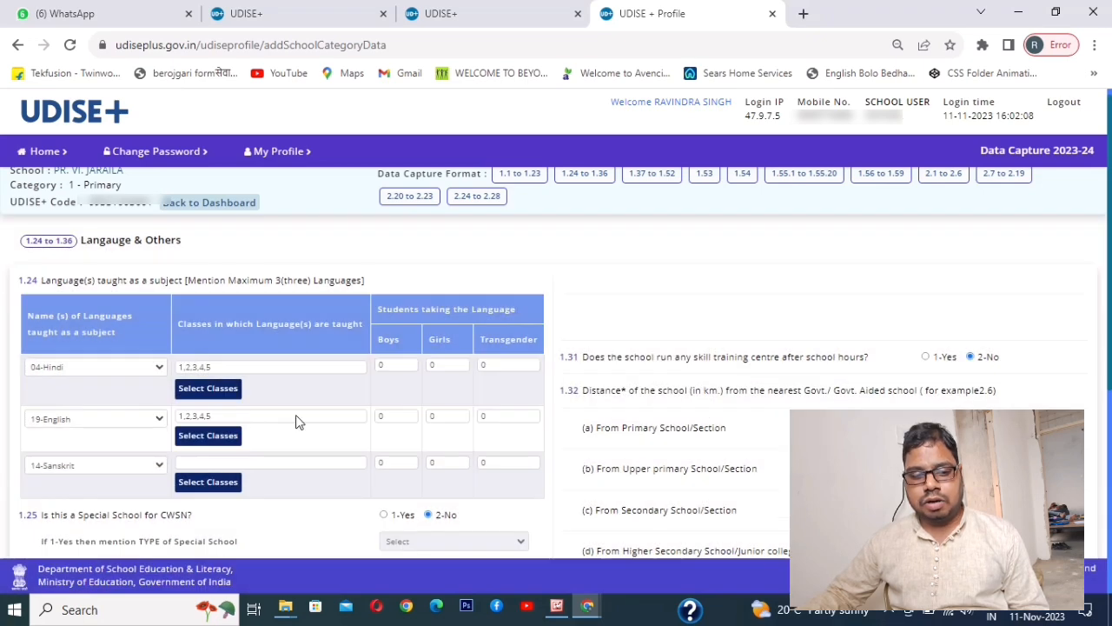
# - Select only classes 4 and 5 for Sanskrit in the 1.24 language table
pyautogui.click(212, 481)
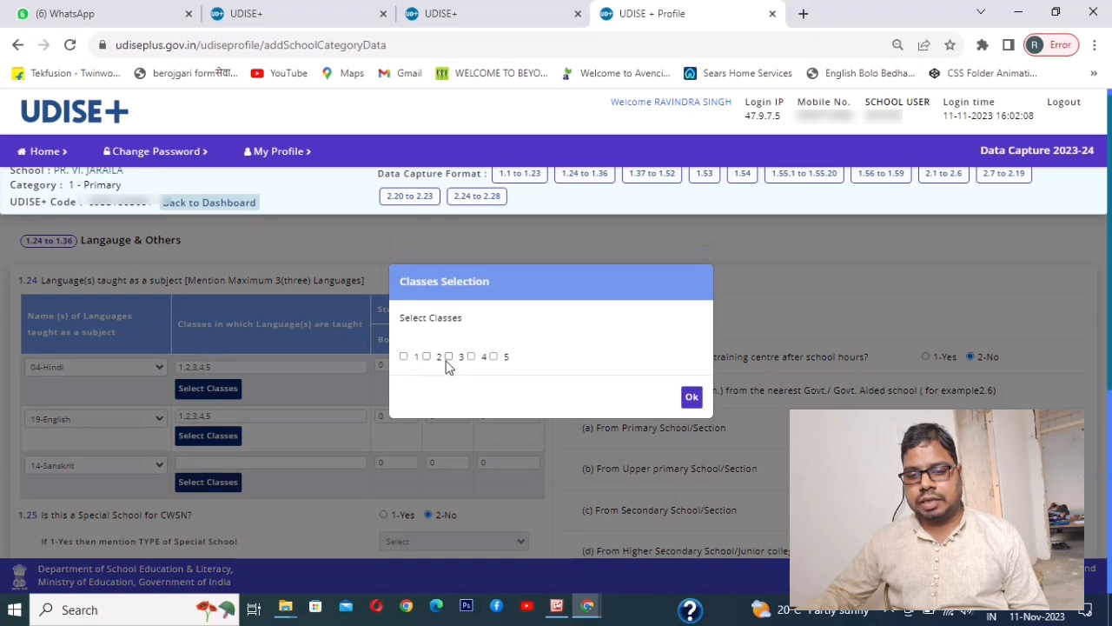
pyautogui.click(449, 356)
pyautogui.click(471, 356)
pyautogui.click(493, 356)
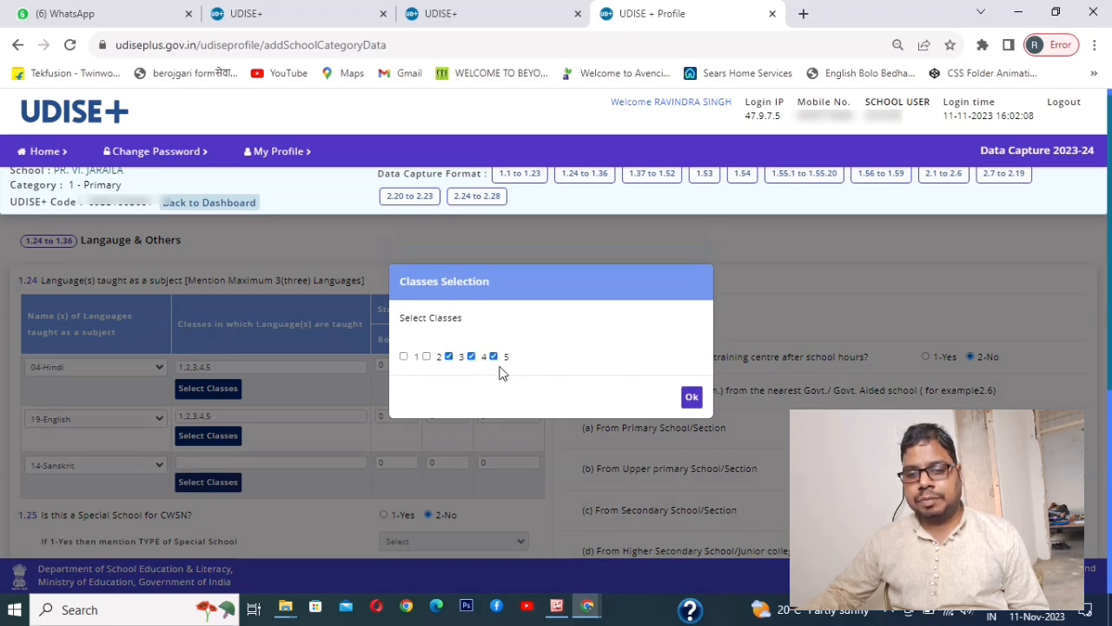
pyautogui.click(448, 358)
pyautogui.click(688, 400)
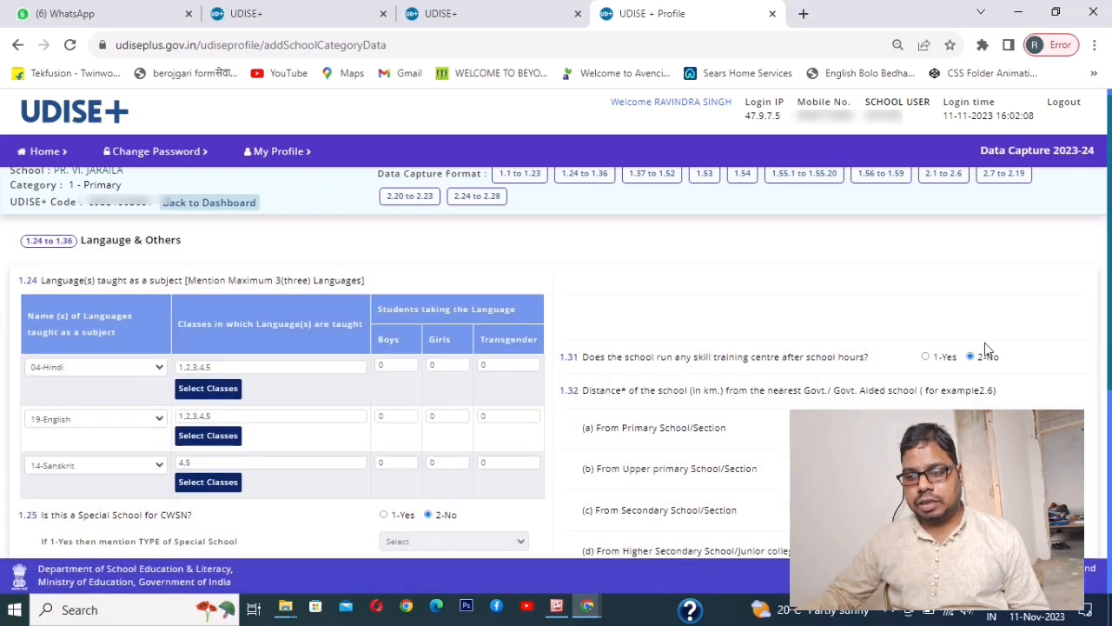
# - Check questions 1.25 to 1.27 and choose 3 - Non-Residential for the residential school question
pyautogui.scroll(-3, 1085, 343)
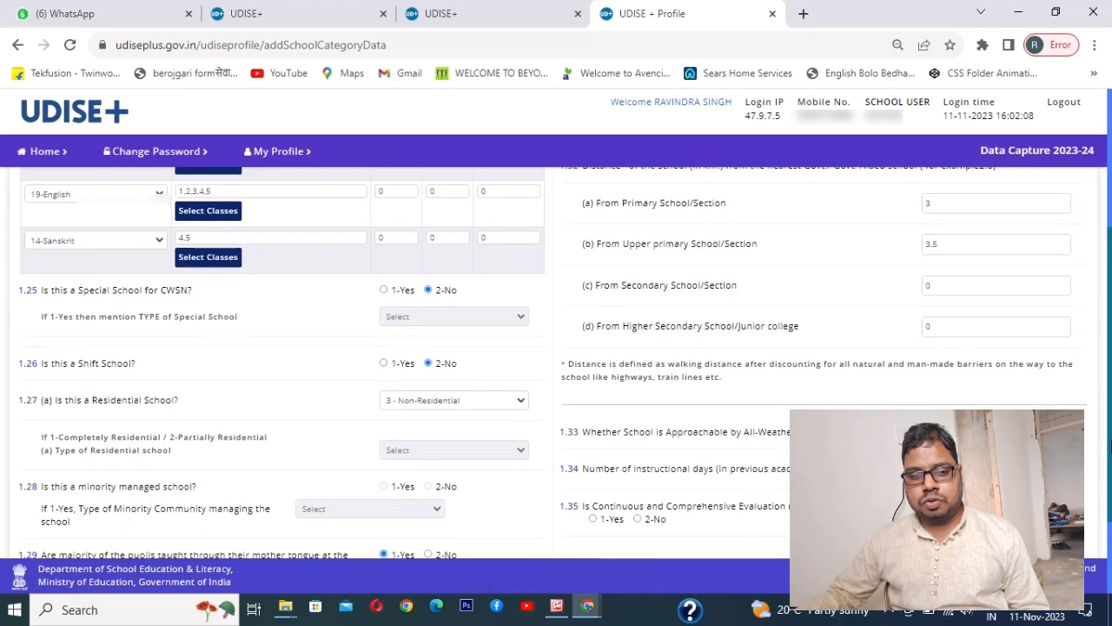
pyautogui.scroll(1, 1110, 415)
pyautogui.scroll(-2, 1110, 408)
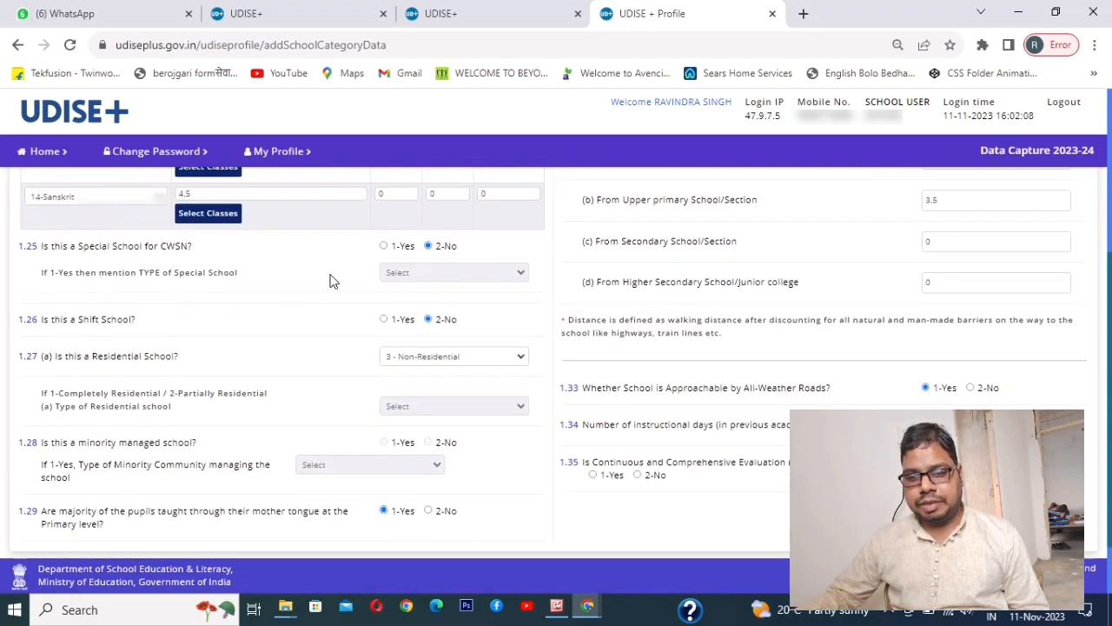
pyautogui.click(450, 358)
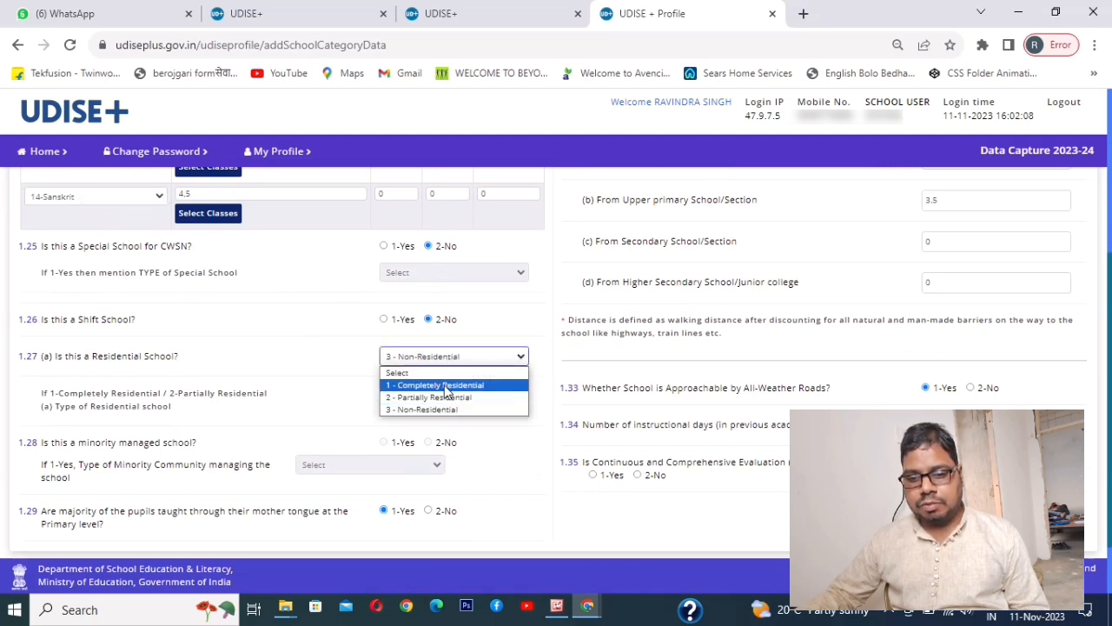
pyautogui.click(90, 341)
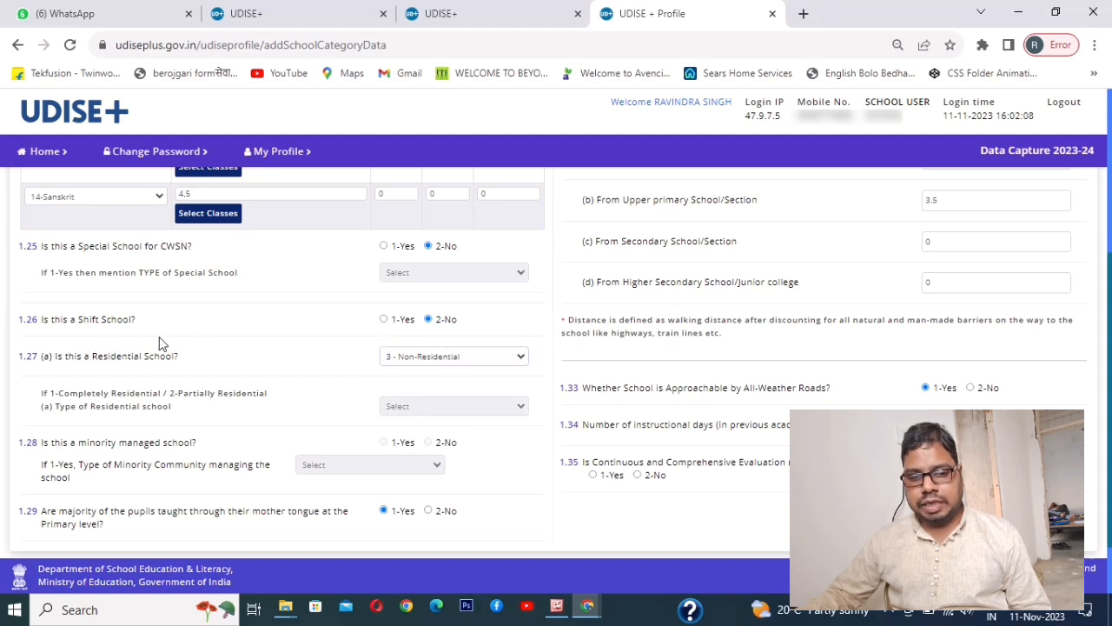
pyautogui.click(497, 360)
pyautogui.click(479, 408)
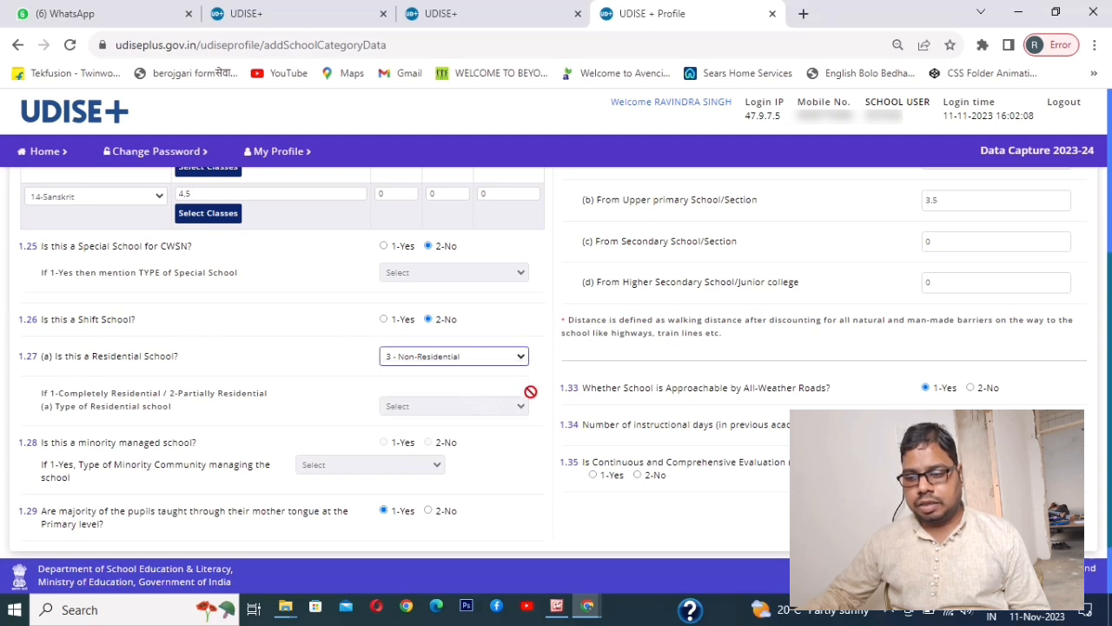
# - Review the remaining answers up to 1.33 and enter 240 as the number of instructional days in 1.34
pyautogui.scroll(-1, 774, 348)
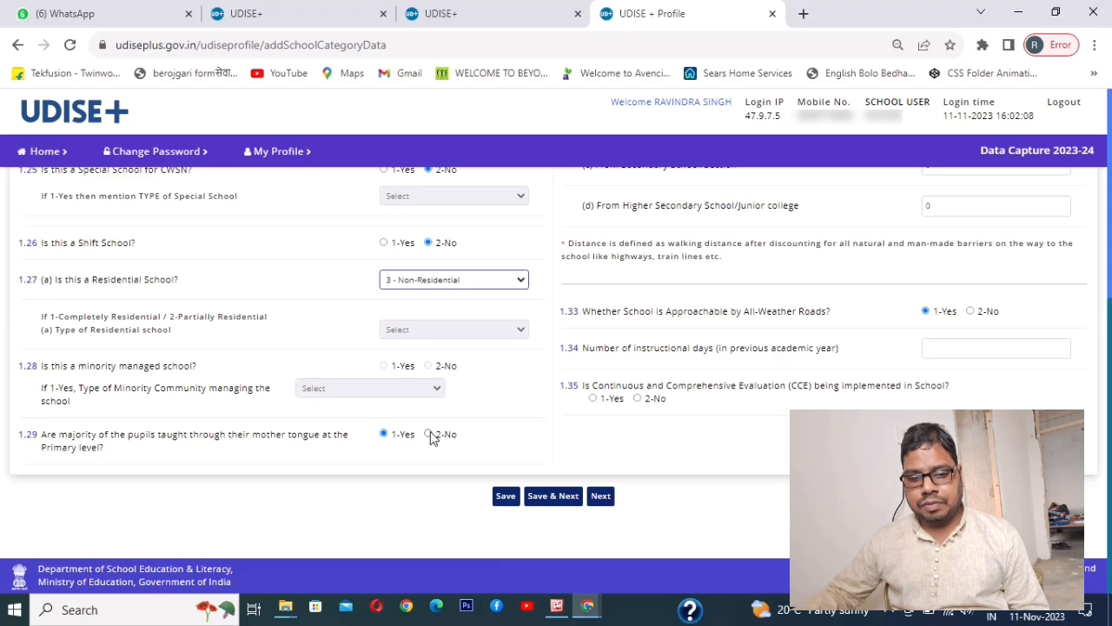
pyautogui.scroll(4, 556, 348)
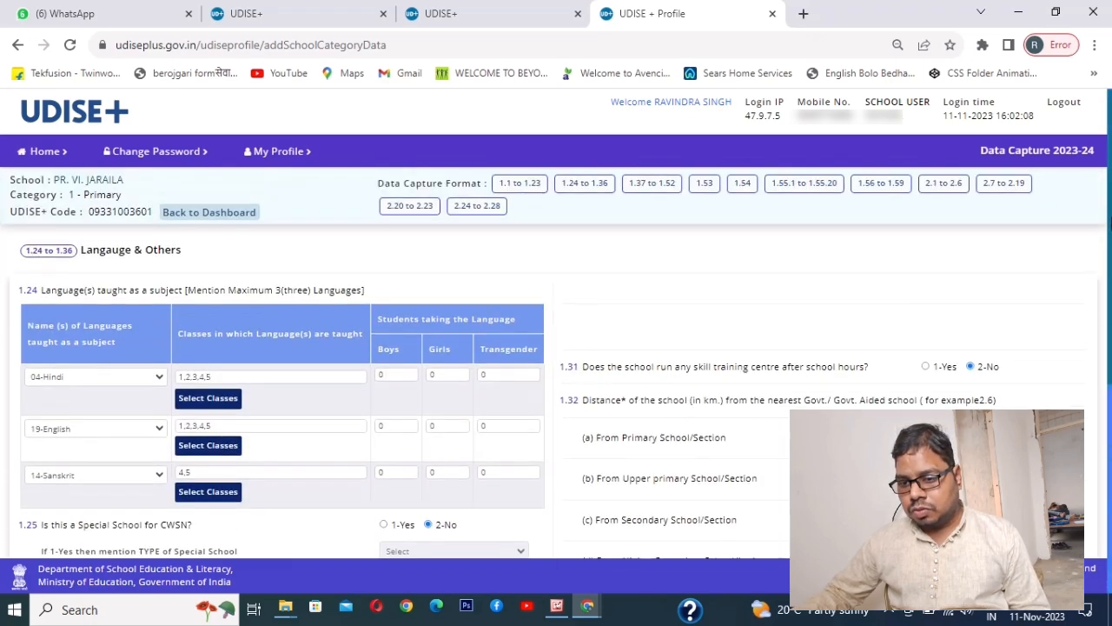
pyautogui.scroll(-2, 556, 347)
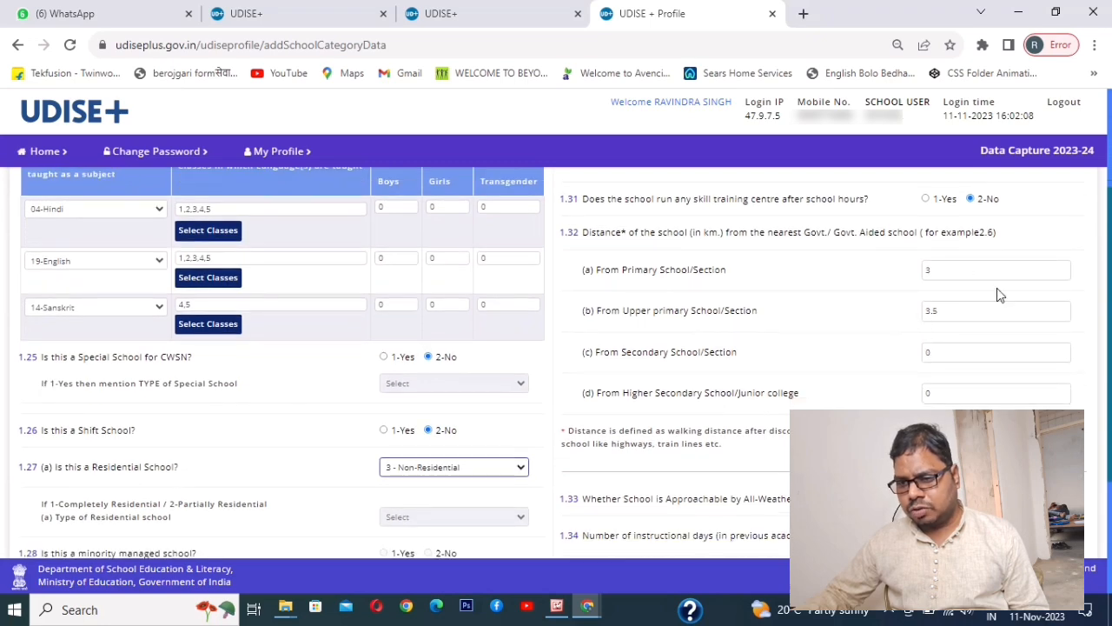
pyautogui.scroll(-2, 972, 278)
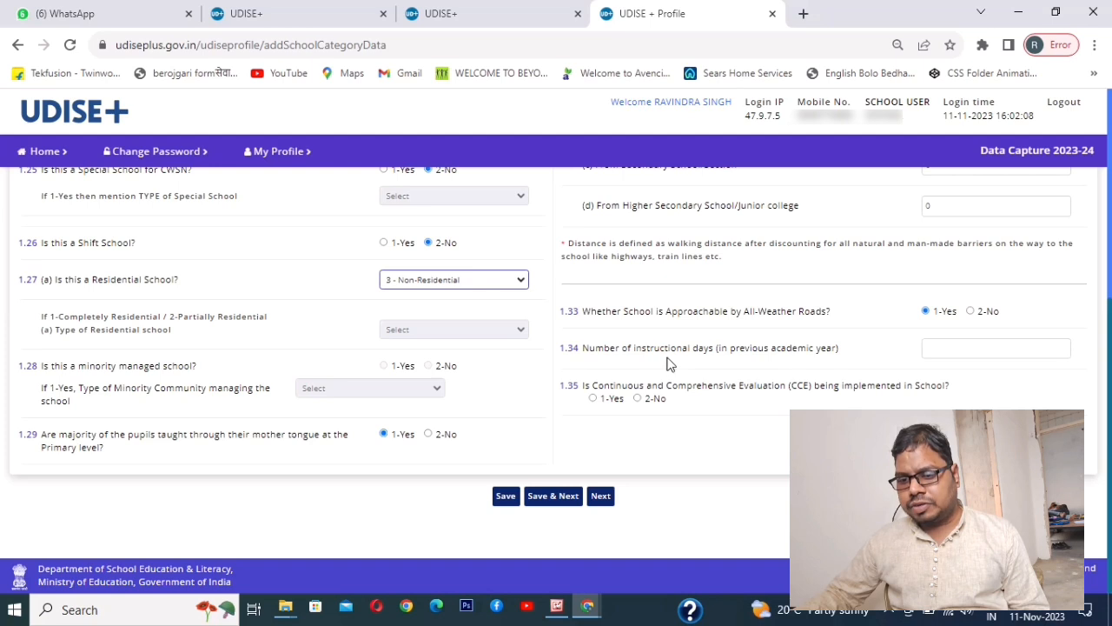
pyautogui.click(945, 349)
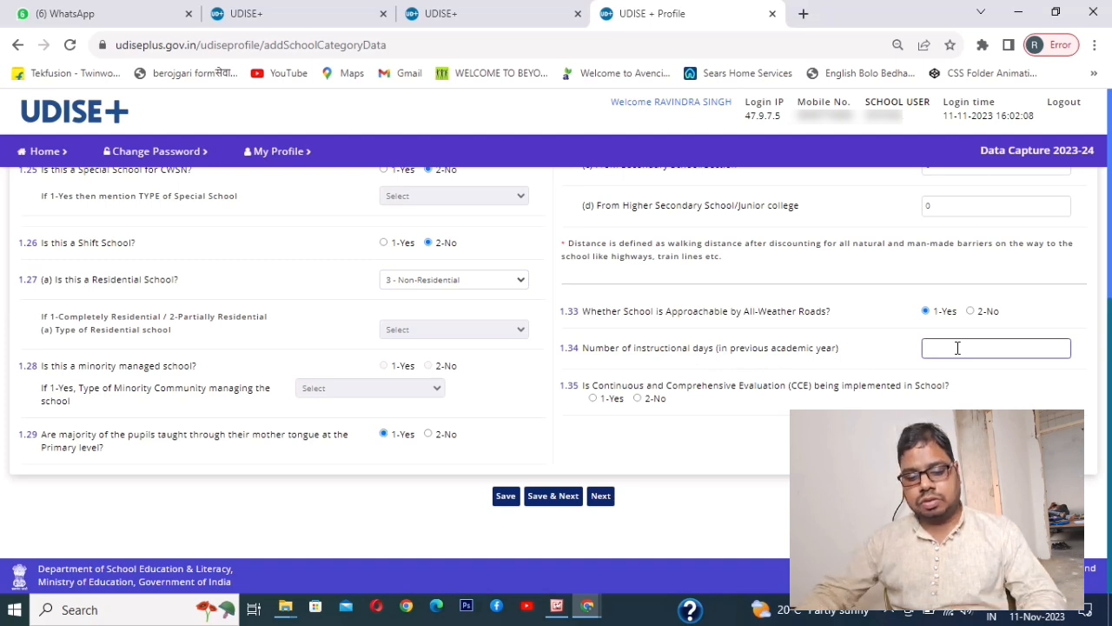
pyautogui.write('240')
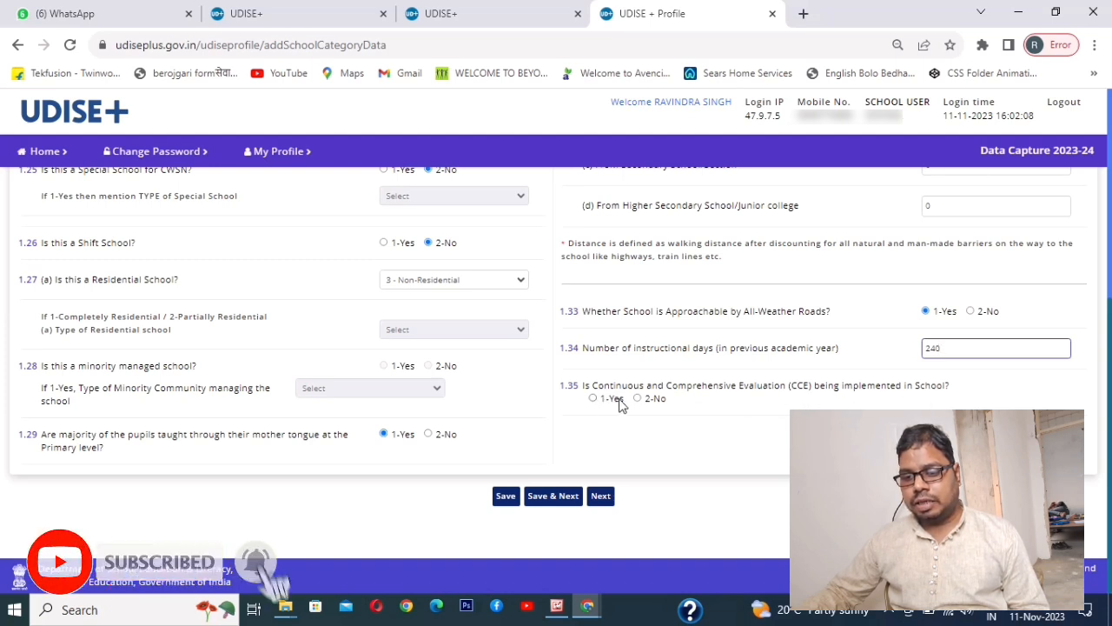
# - Answer 1-Yes to 1.35 on Continuous and Comprehensive Evaluation, and save the form to continue to 1.37 to 1.52
pyautogui.click(647, 401)
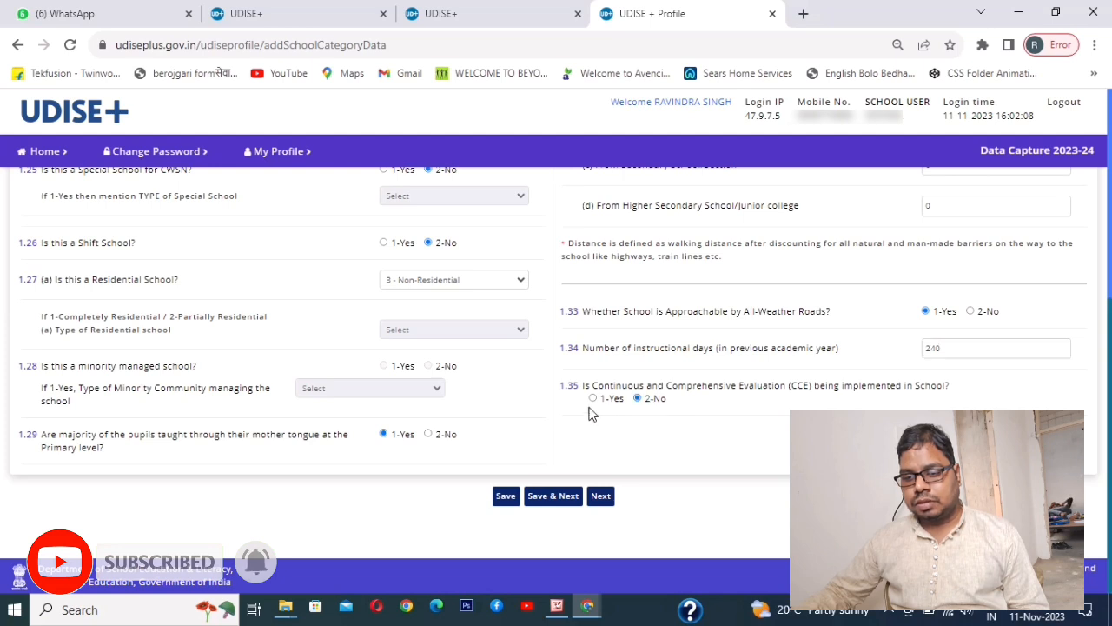
pyautogui.click(595, 399)
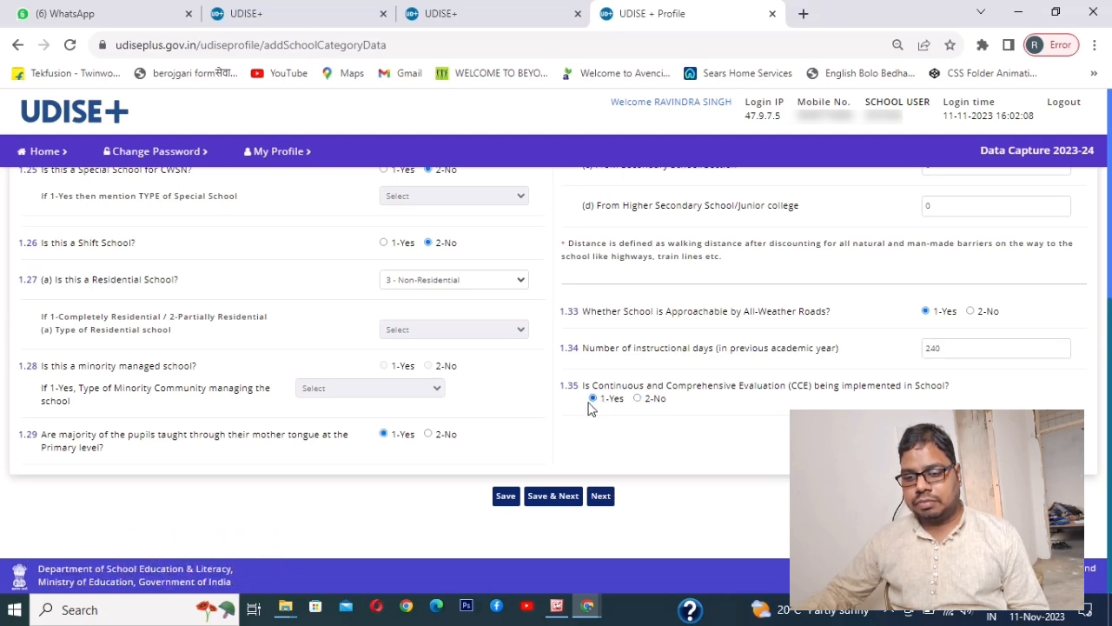
pyautogui.click(543, 497)
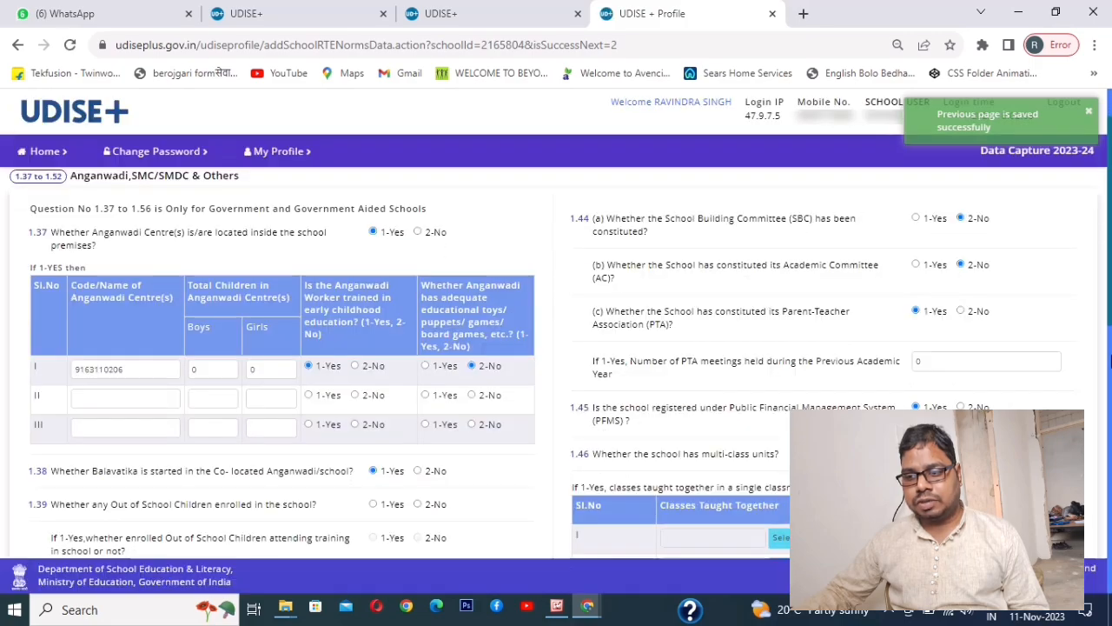
# - Look through form 1.37 to 1.52 and try to save it, checking the required fields in 1.39 and the 1.52 midday meal days
pyautogui.scroll(-5, 556, 365)
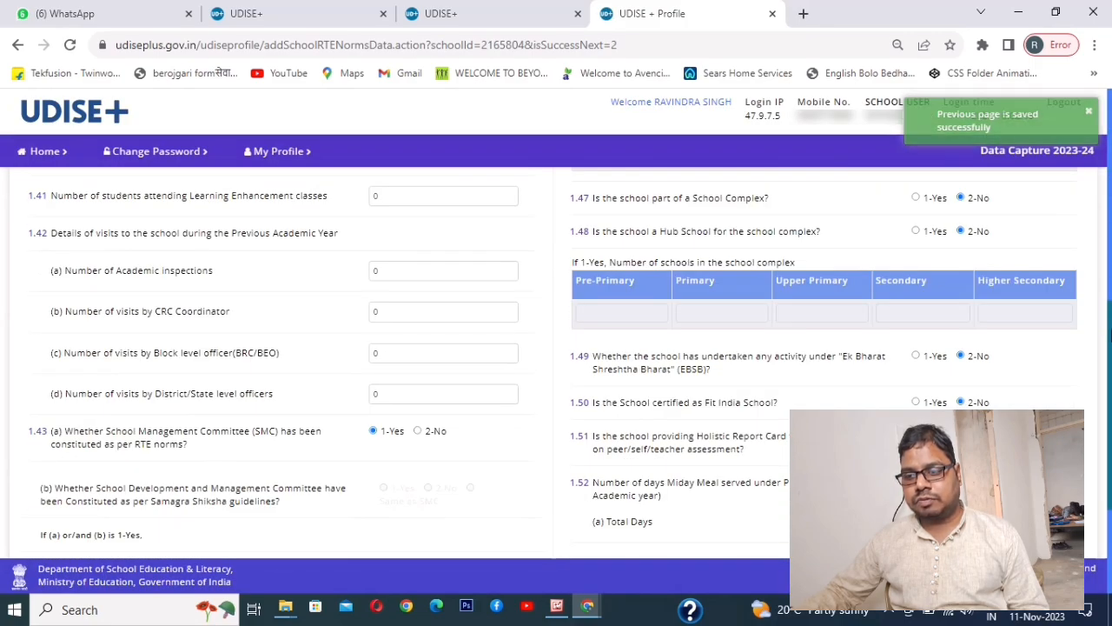
pyautogui.scroll(6, 1075, 191)
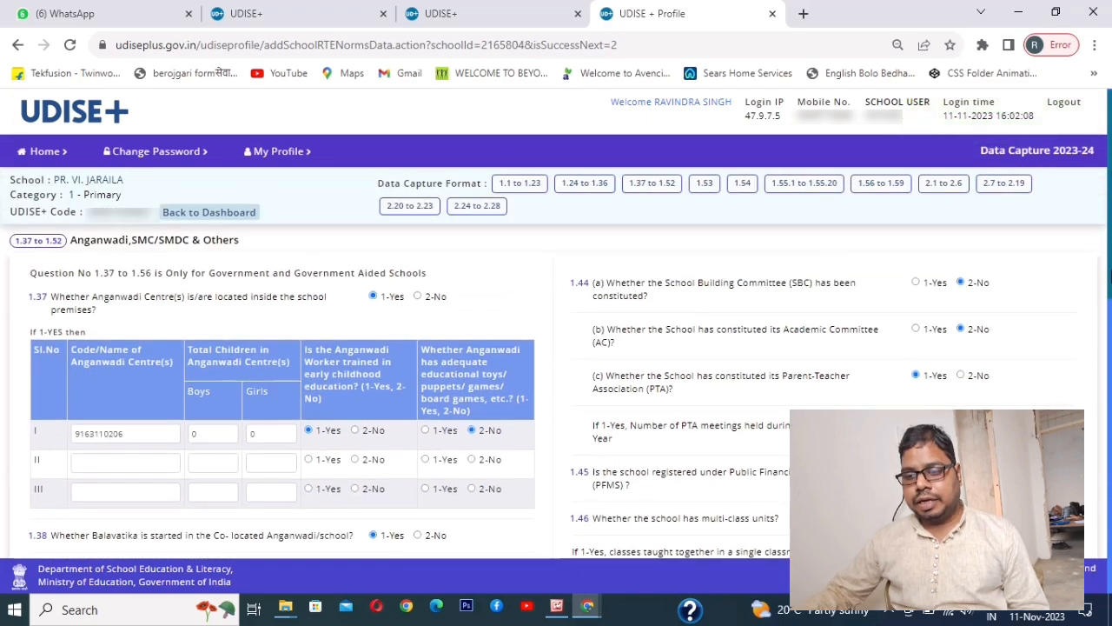
pyautogui.scroll(-2, 1100, 283)
pyautogui.scroll(-6, 556, 365)
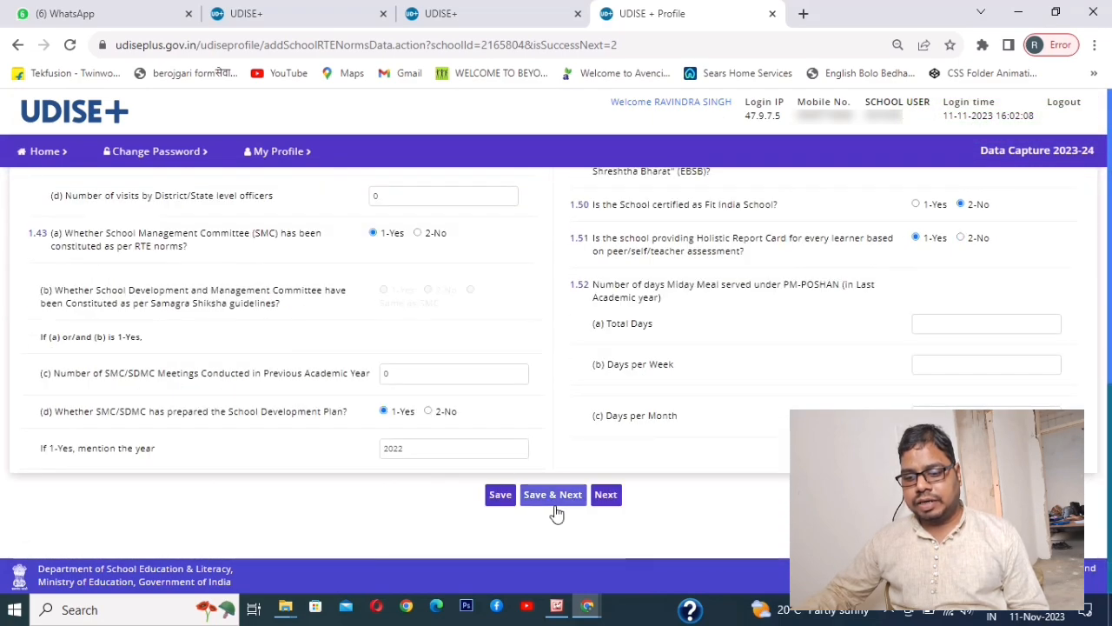
pyautogui.scroll(4, 693, 381)
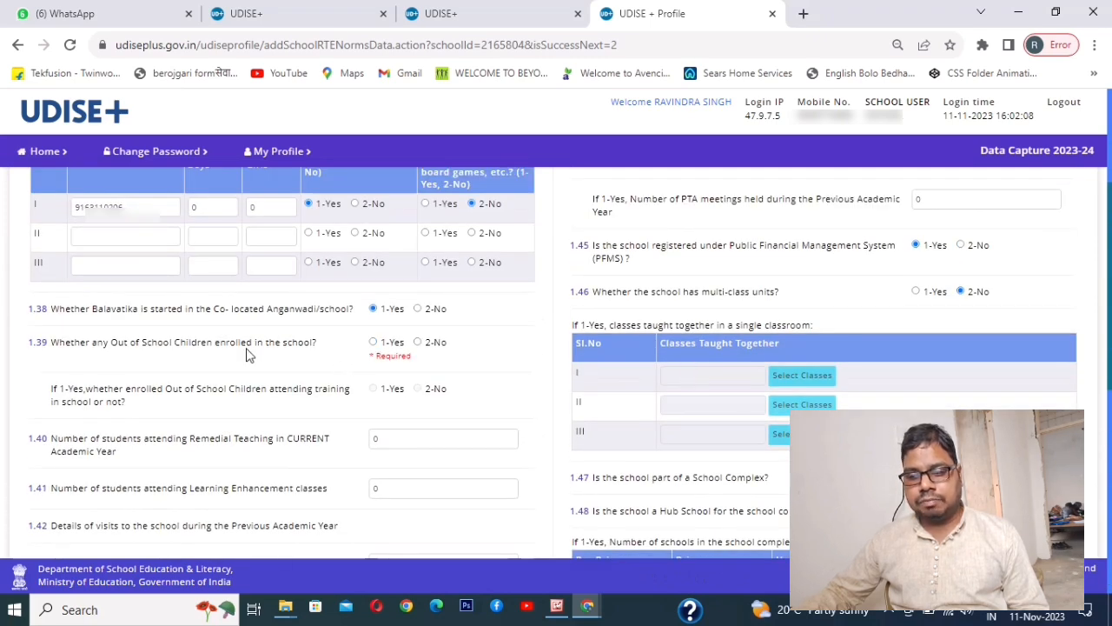
pyautogui.scroll(-4, 1109, 356)
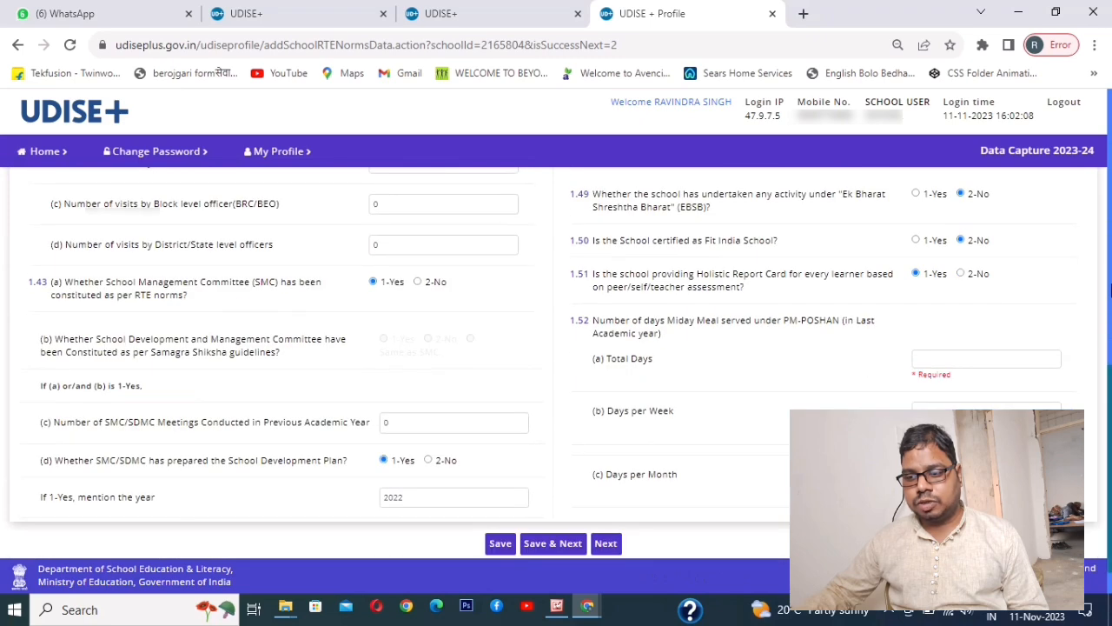
pyautogui.doubleClick(606, 360)
pyautogui.moveTo(610, 410); pyautogui.dragTo(675, 416)
pyautogui.moveTo(618, 475); pyautogui.dragTo(719, 483)
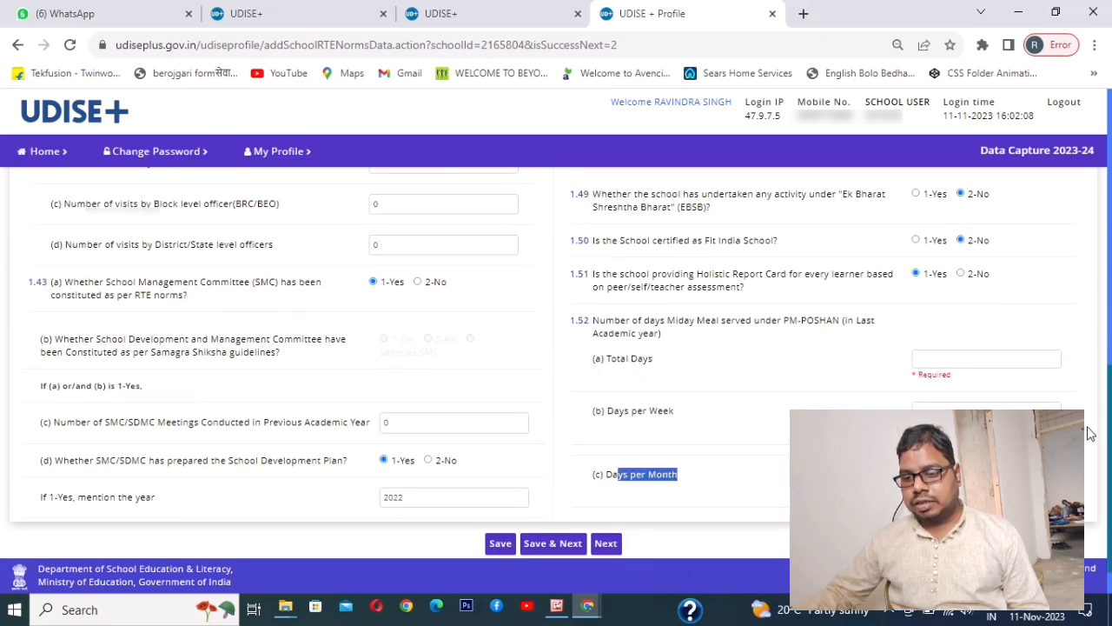
# - Answer 2-No to 1.39 on whether any out-of-school children are enrolled in the school
pyautogui.scroll(8, 556, 348)
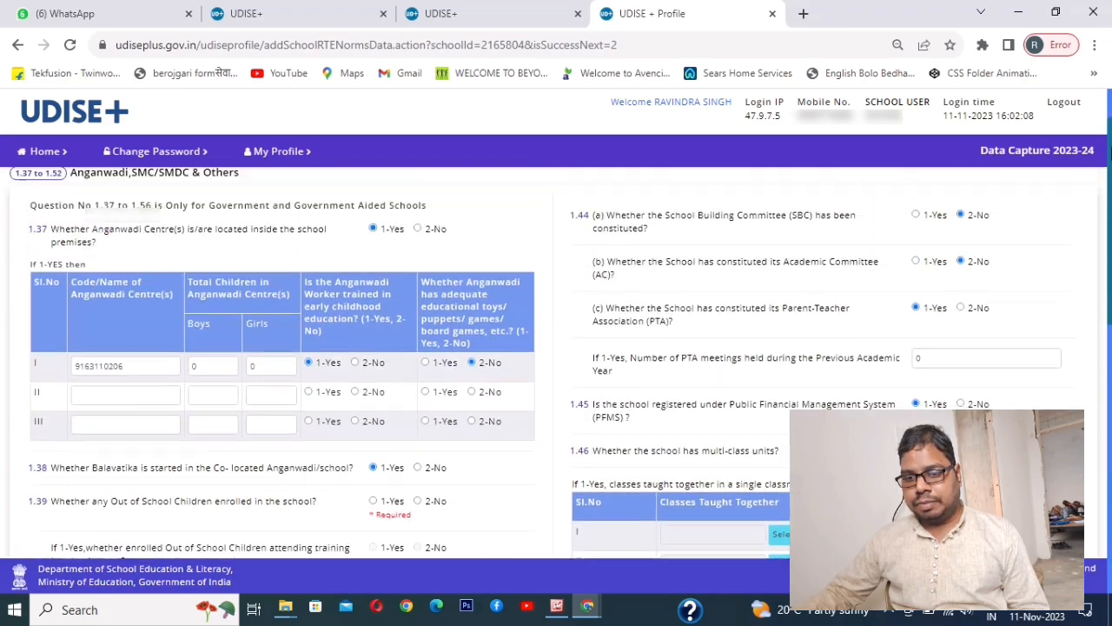
pyautogui.scroll(-3, 556, 347)
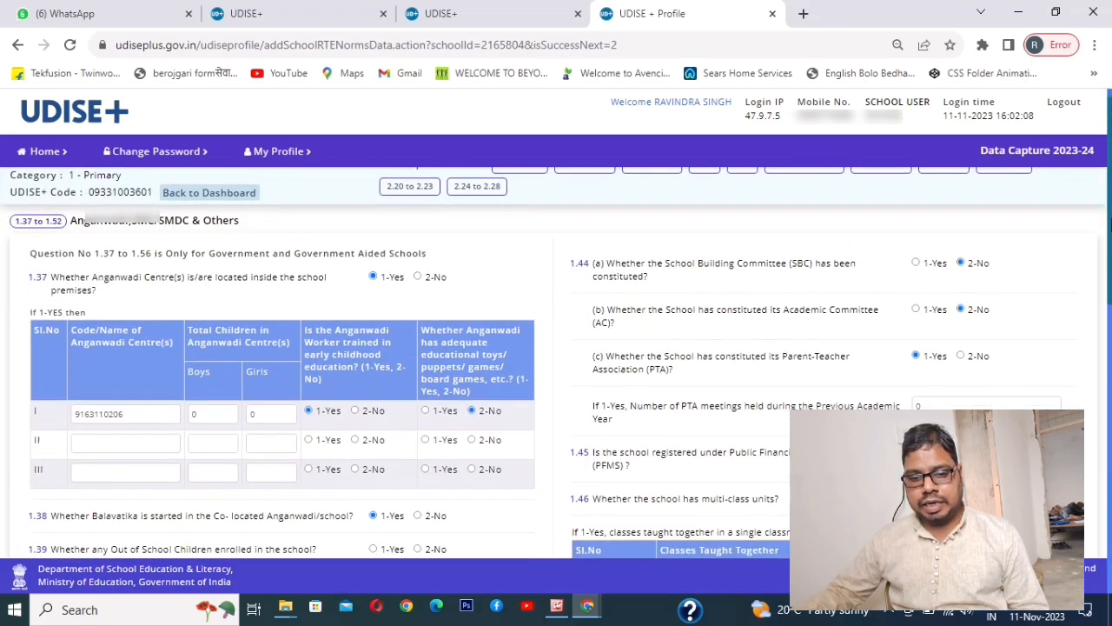
pyautogui.scroll(1, 129, 269)
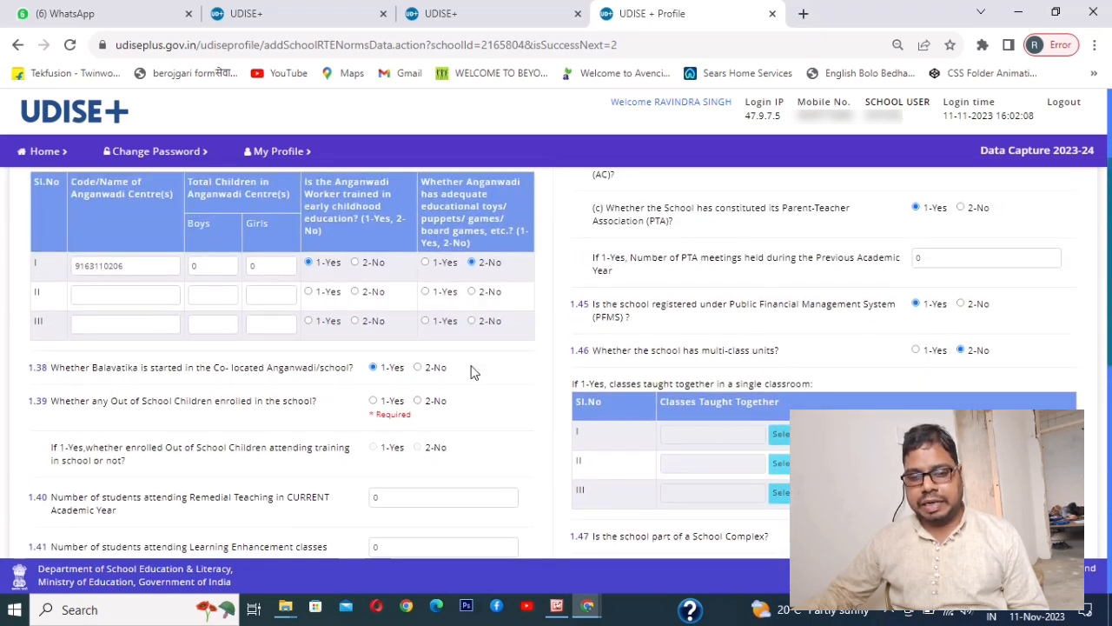
pyautogui.scroll(-2, 837, 365)
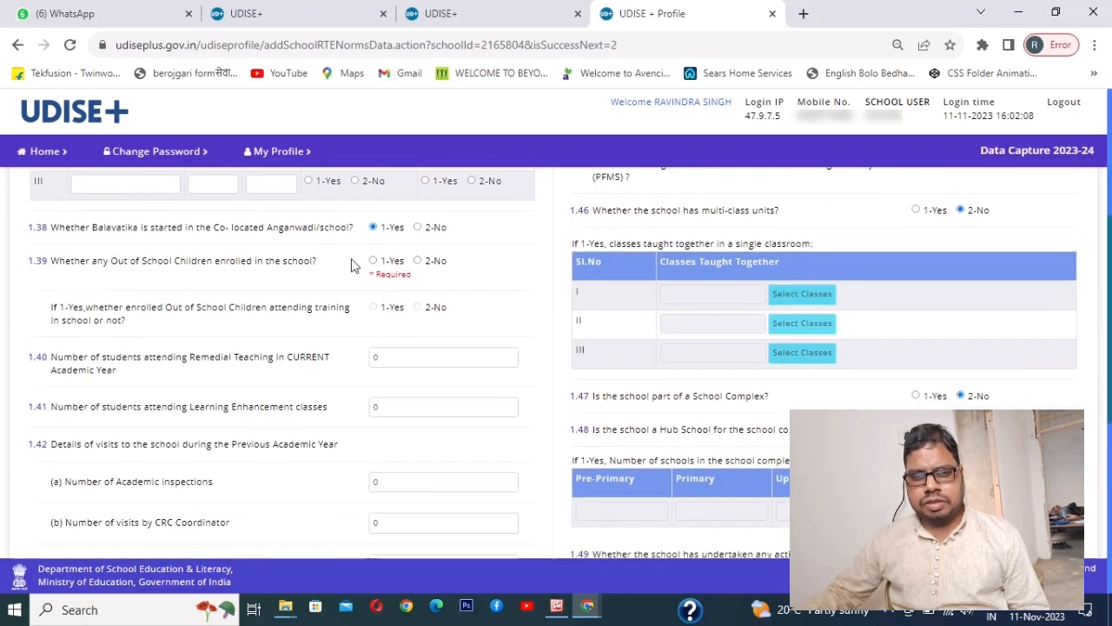
pyautogui.click(417, 261)
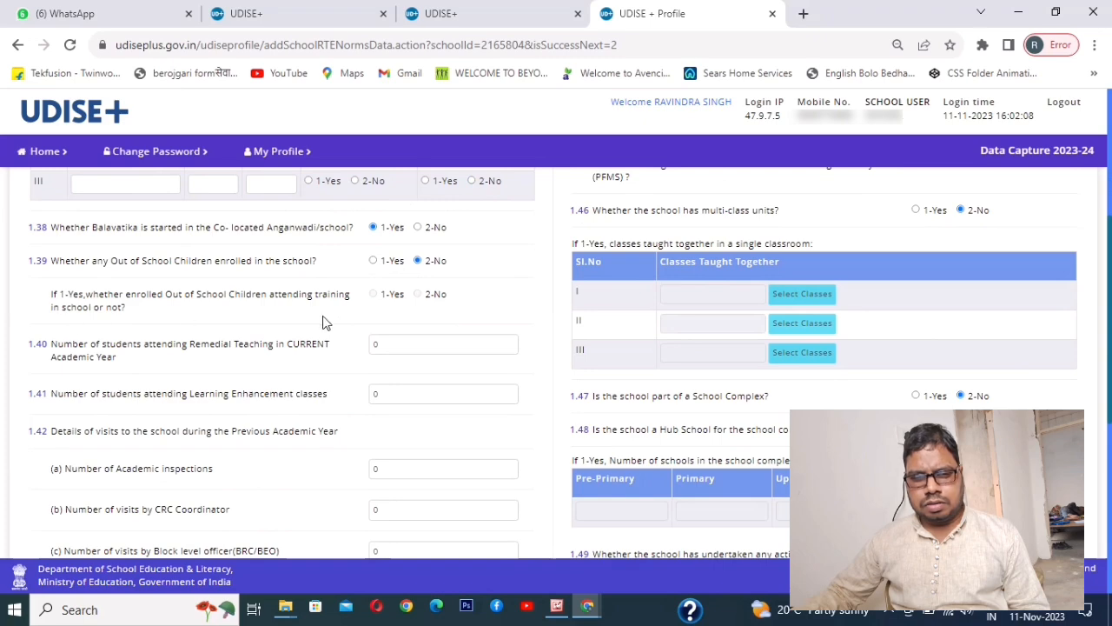
# - Enter 240 total days and 6 days per week for midday meals in 1.52, and save the form to continue to 1.53
pyautogui.scroll(-5, 351, 406)
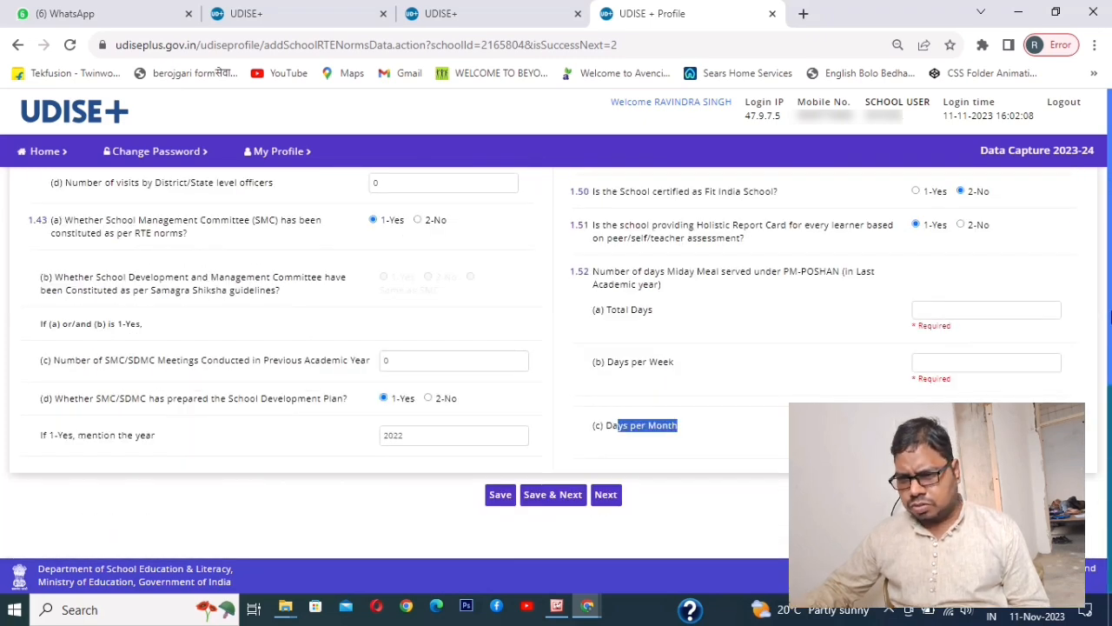
pyautogui.moveTo(1111, 459)
pyautogui.mouseDown()
pyautogui.moveTo(1110, 163)
pyautogui.moveTo(1110, 441)
pyautogui.mouseUp()
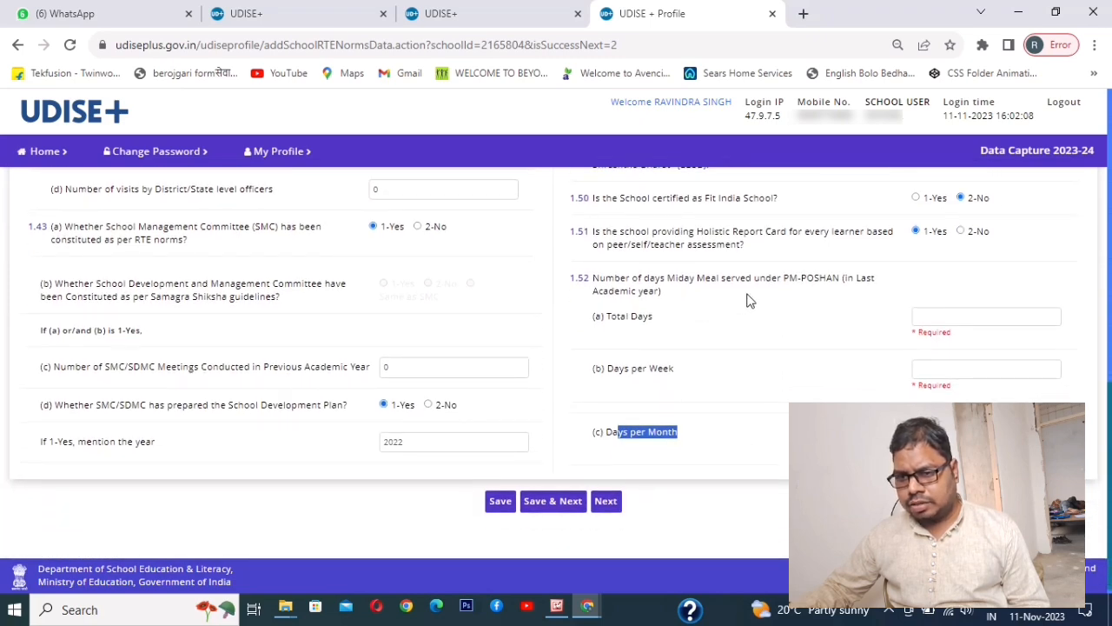
pyautogui.click(955, 321)
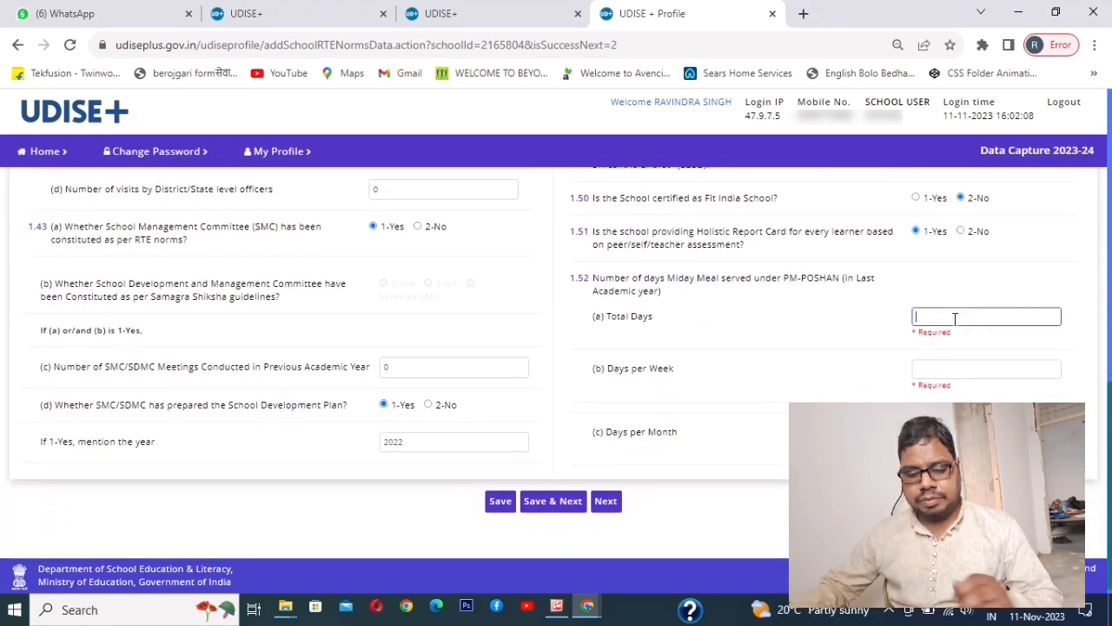
pyautogui.write('240')
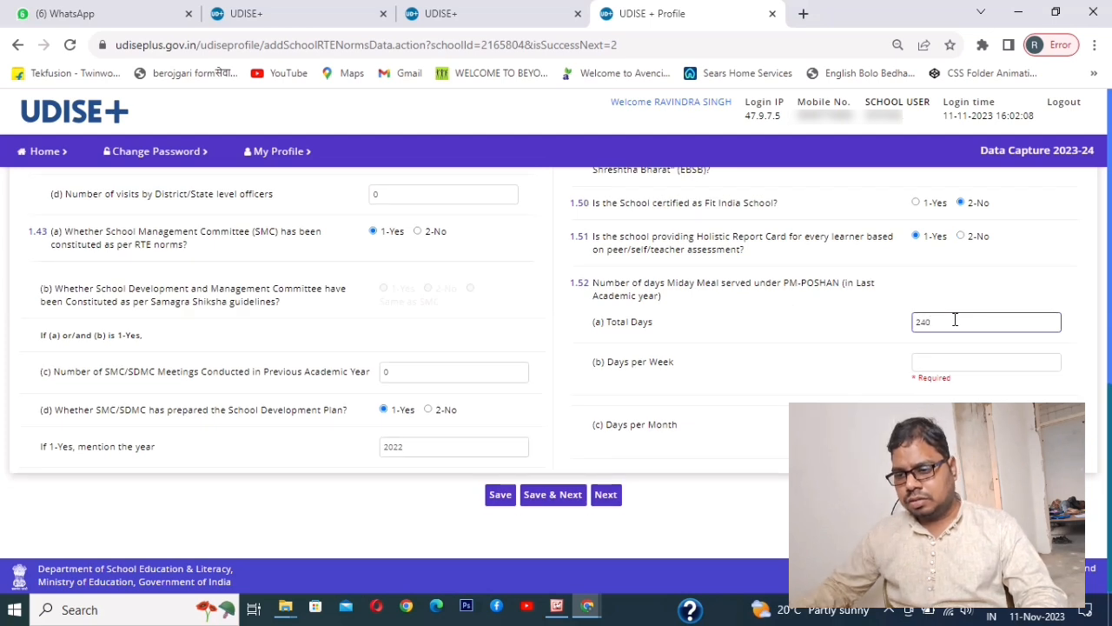
pyautogui.click(937, 359)
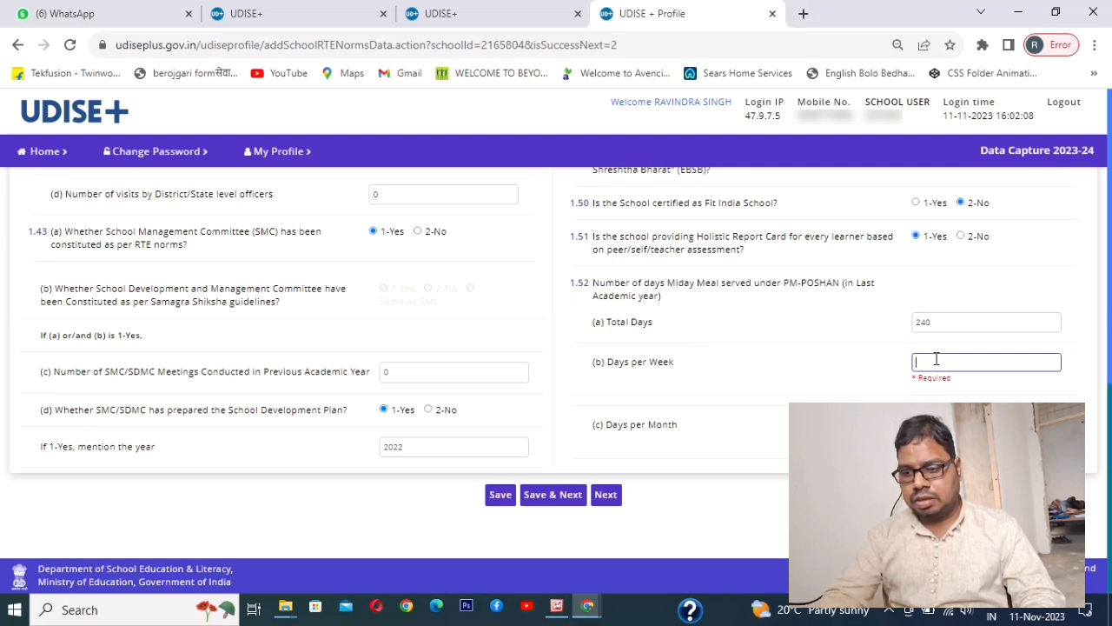
pyautogui.write('6')
pyautogui.press('Tab')
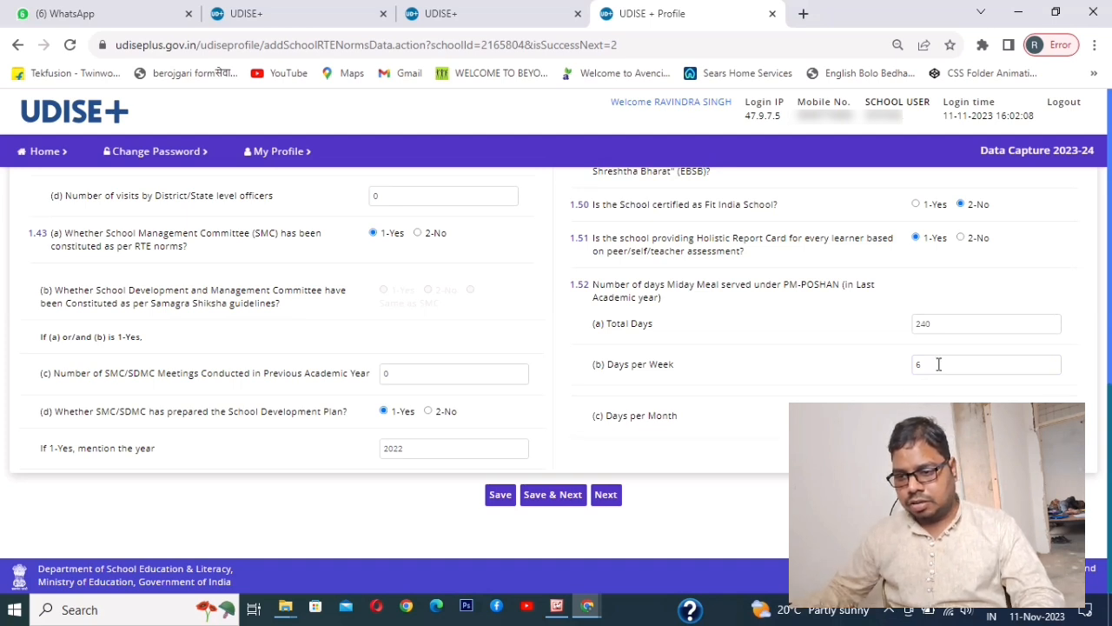
pyautogui.click(560, 494)
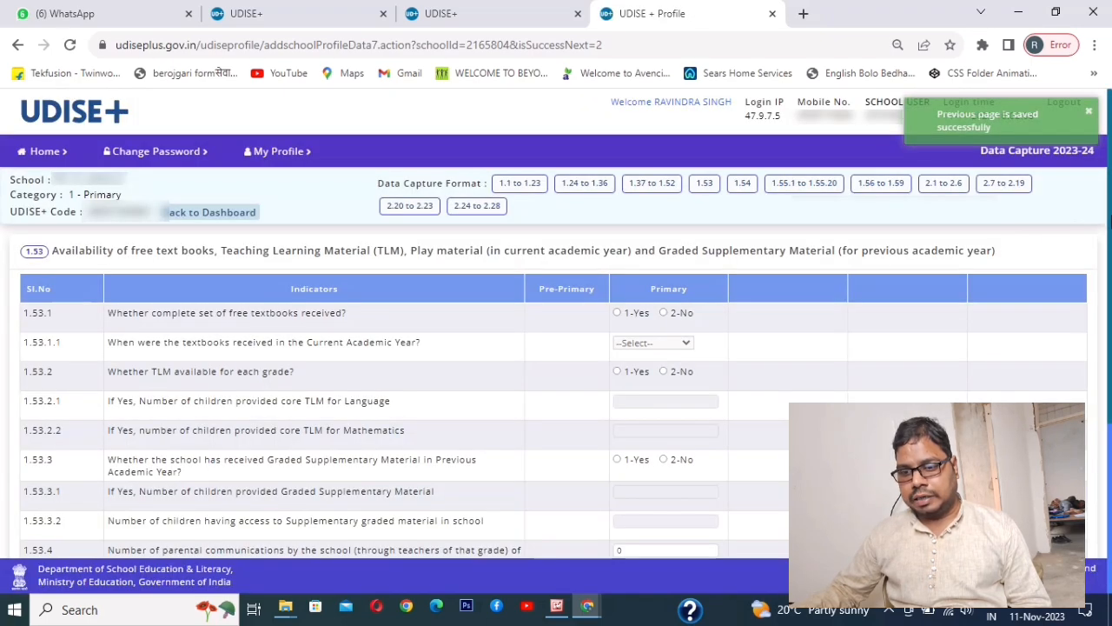
# - Look over form 1.53 on free textbooks and learning material, and open form 2.24 to 2.28
pyautogui.scroll(-3, 556, 365)
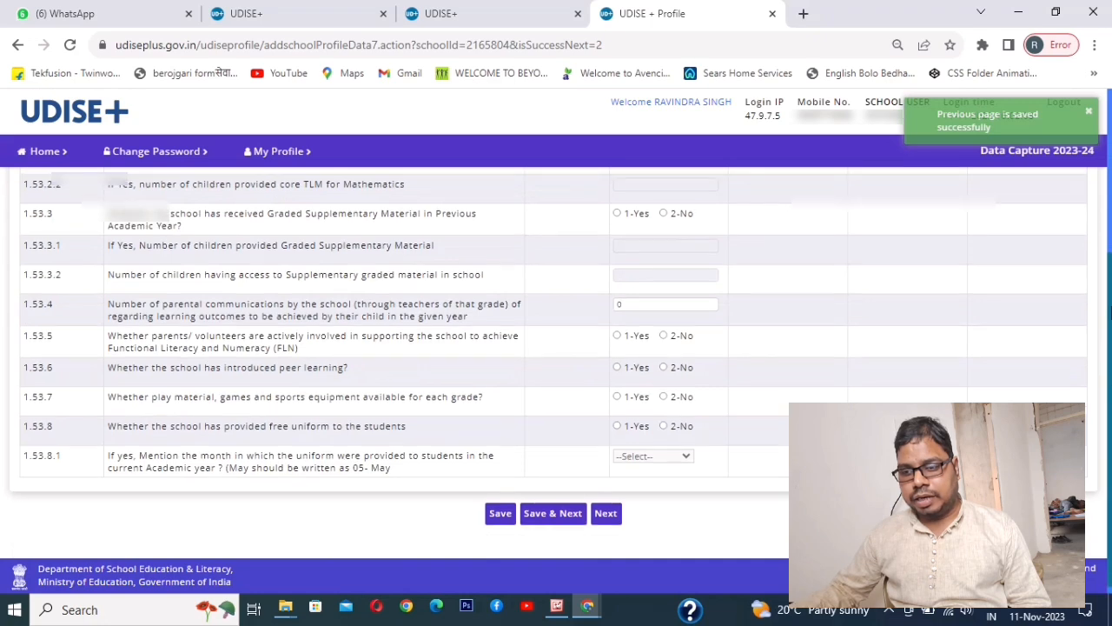
pyautogui.scroll(3, 556, 365)
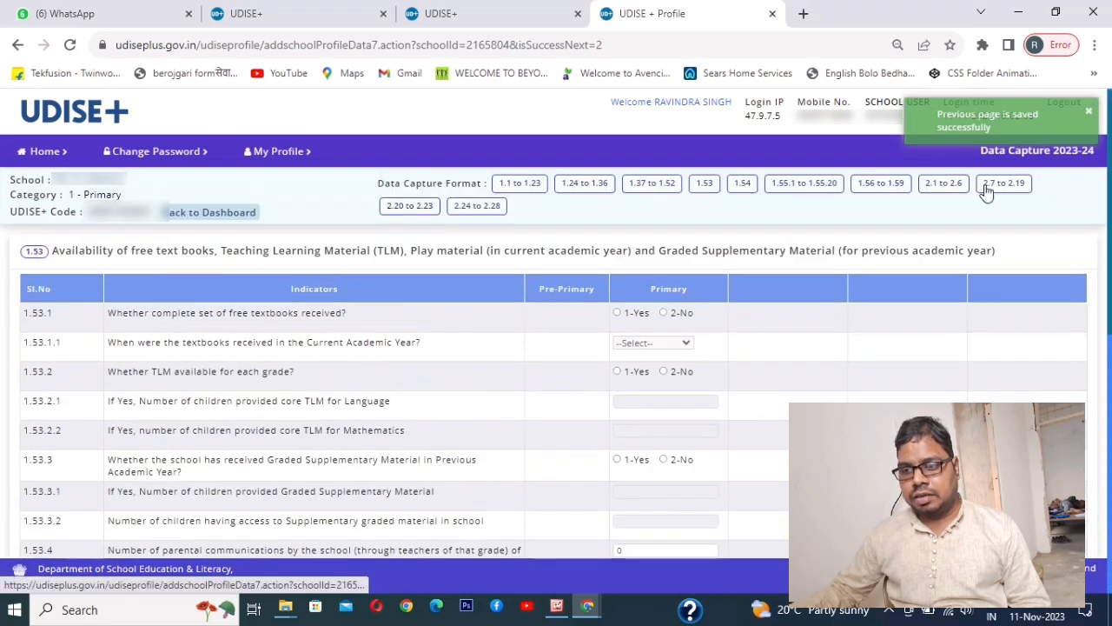
pyautogui.click(487, 214)
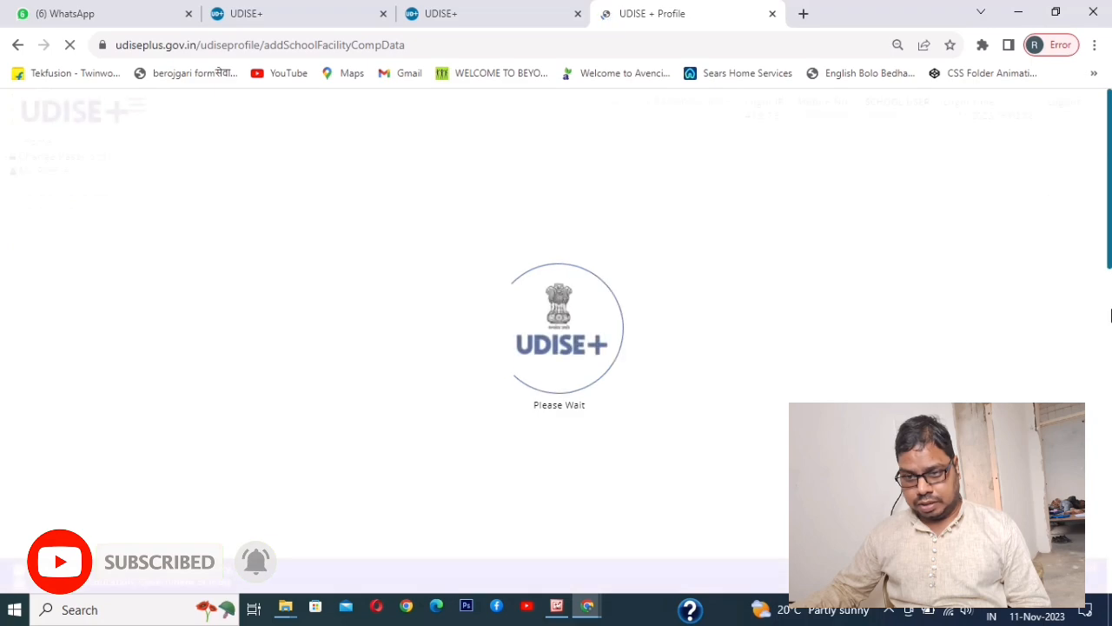
# - Review the computer and digital initiative answers in form 2.24 to 2.28 and return to the dashboard
pyautogui.scroll(-3, 283, 347)
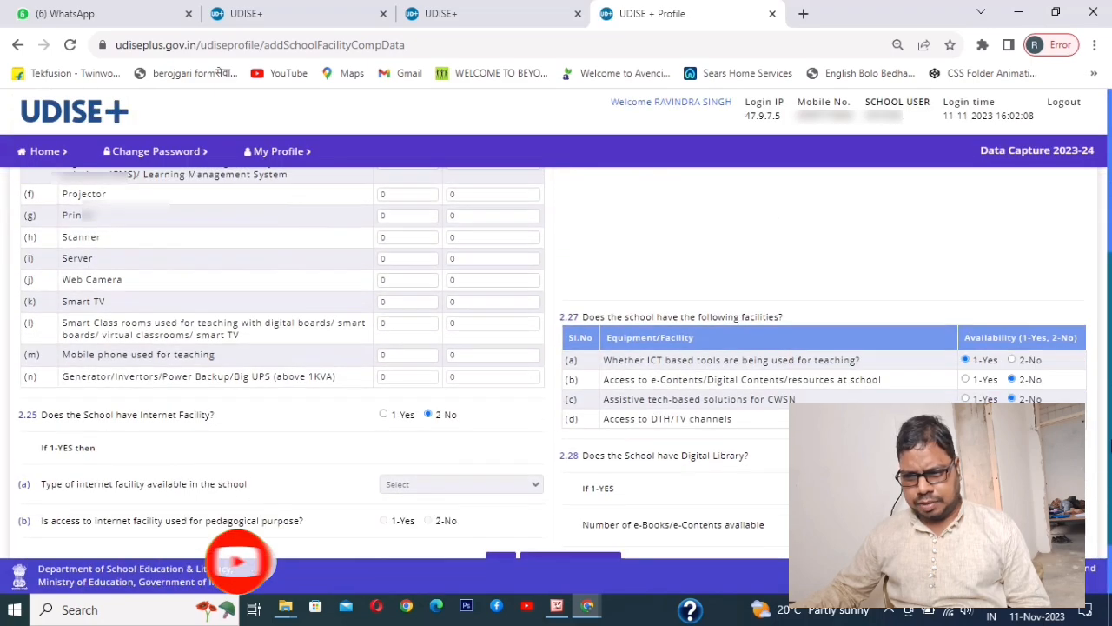
pyautogui.scroll(4, 282, 347)
pyautogui.scroll(2, 282, 347)
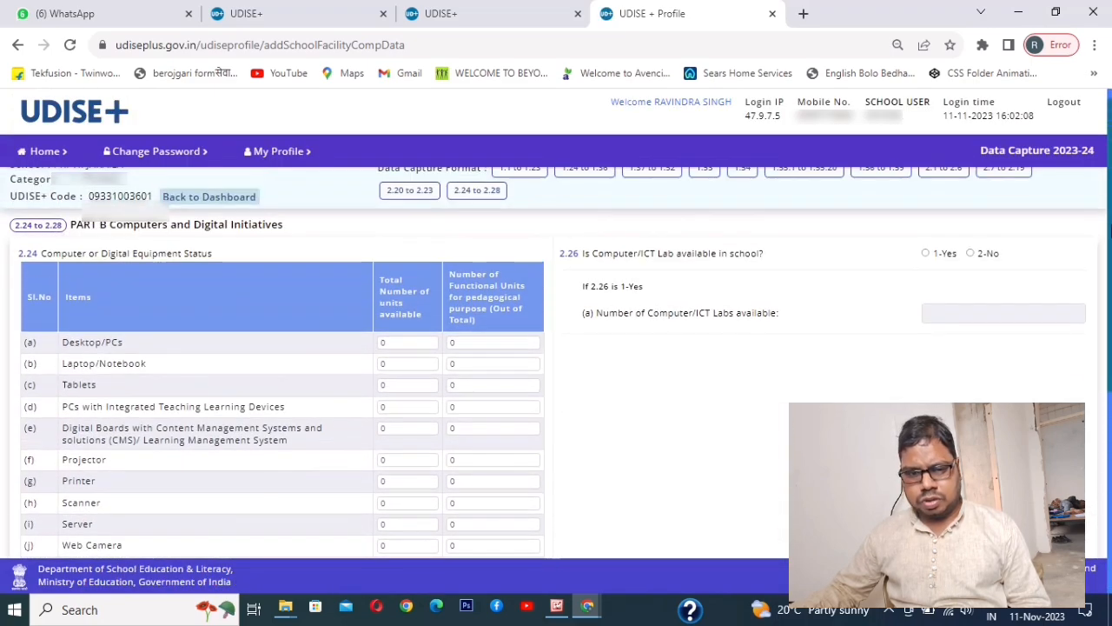
pyautogui.scroll(-2, 113, 290)
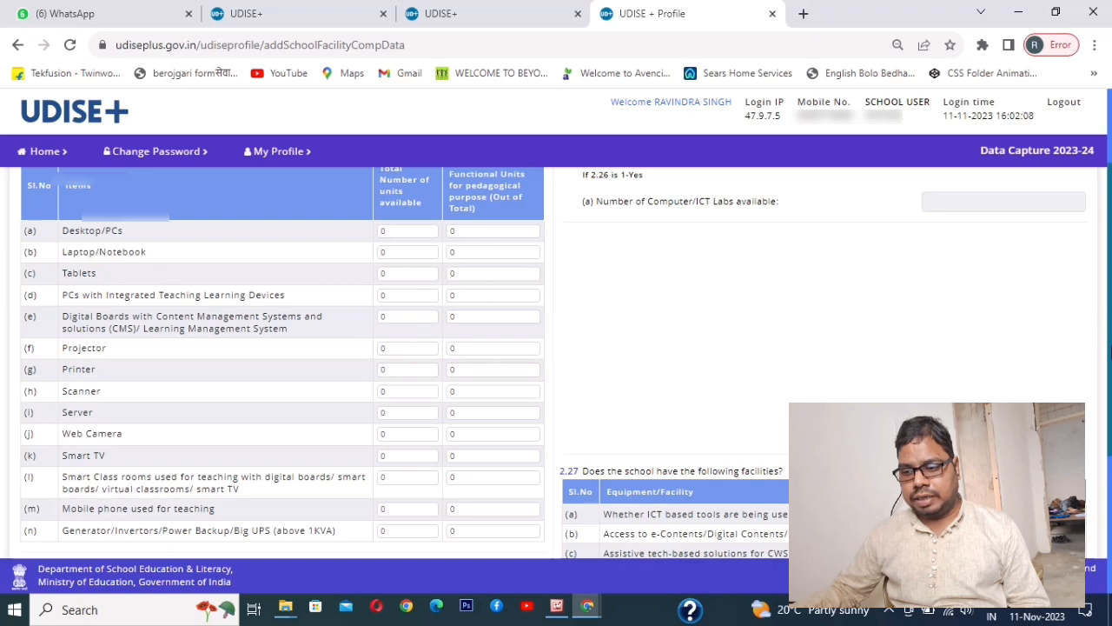
pyautogui.scroll(-4, 611, 386)
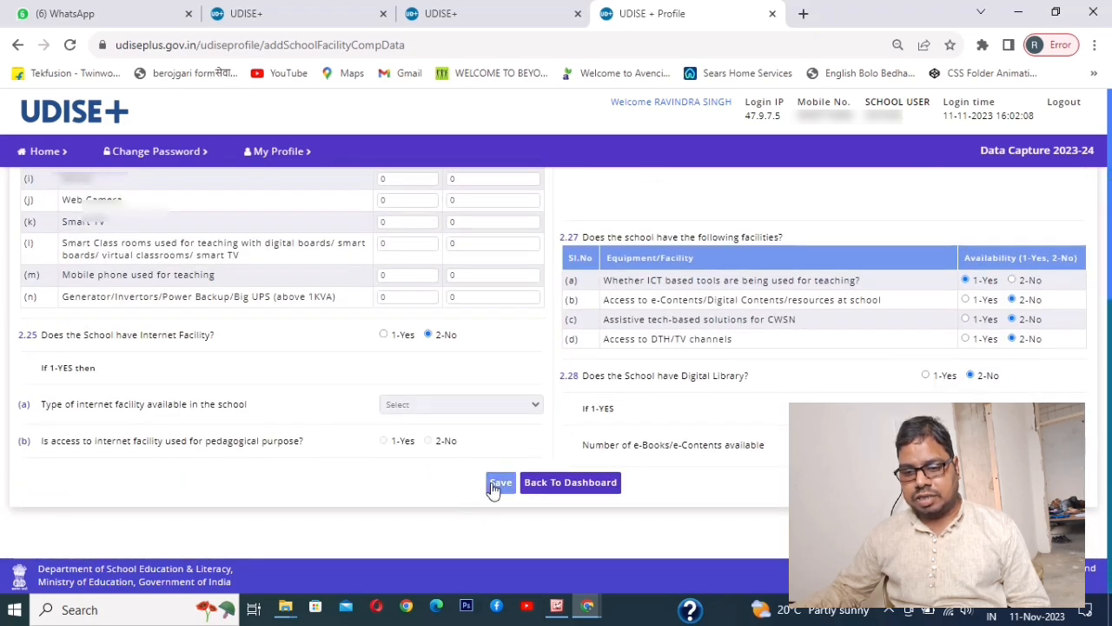
pyautogui.click(549, 484)
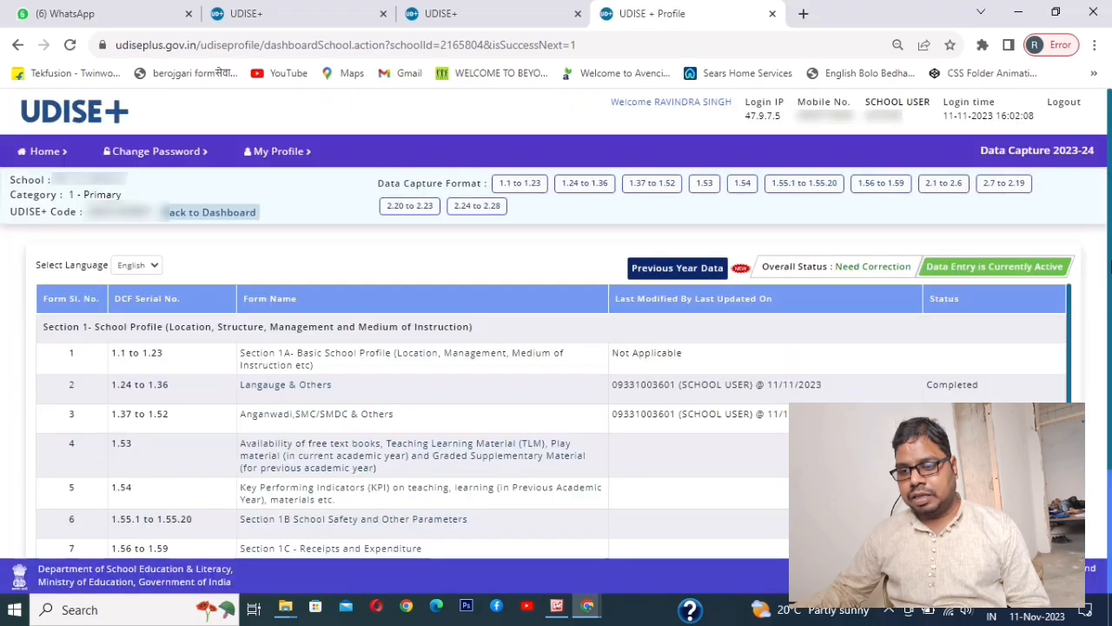
# - Check the dashboard's status column for each Section 1 and Section 2 form to see which still need correction
pyautogui.scroll(-2, 999, 261)
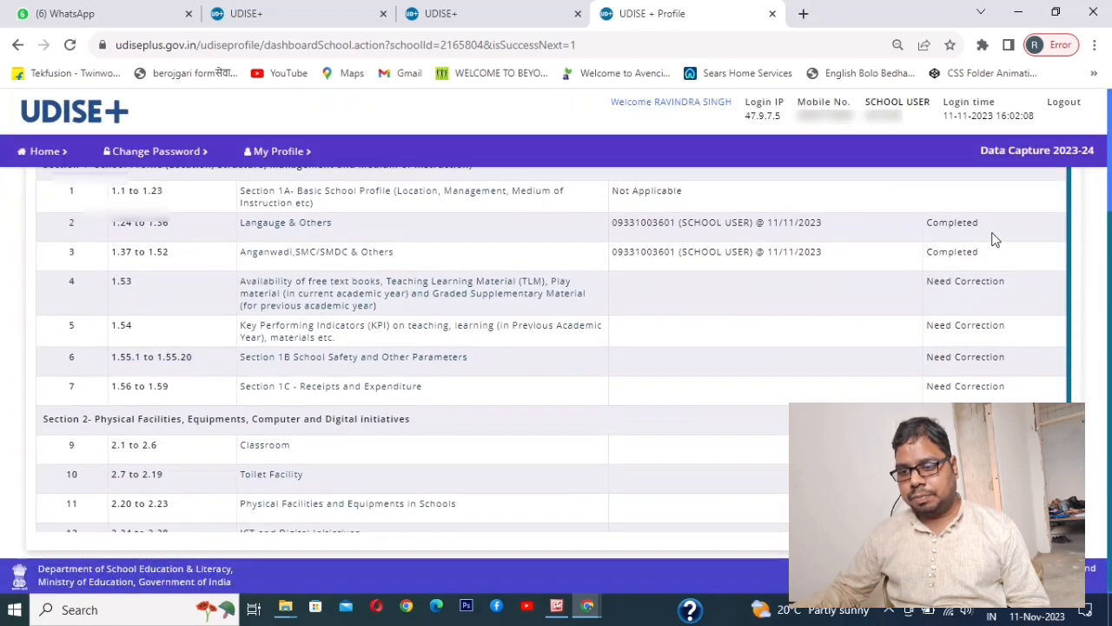
pyautogui.moveTo(991, 265); pyautogui.dragTo(921, 274)
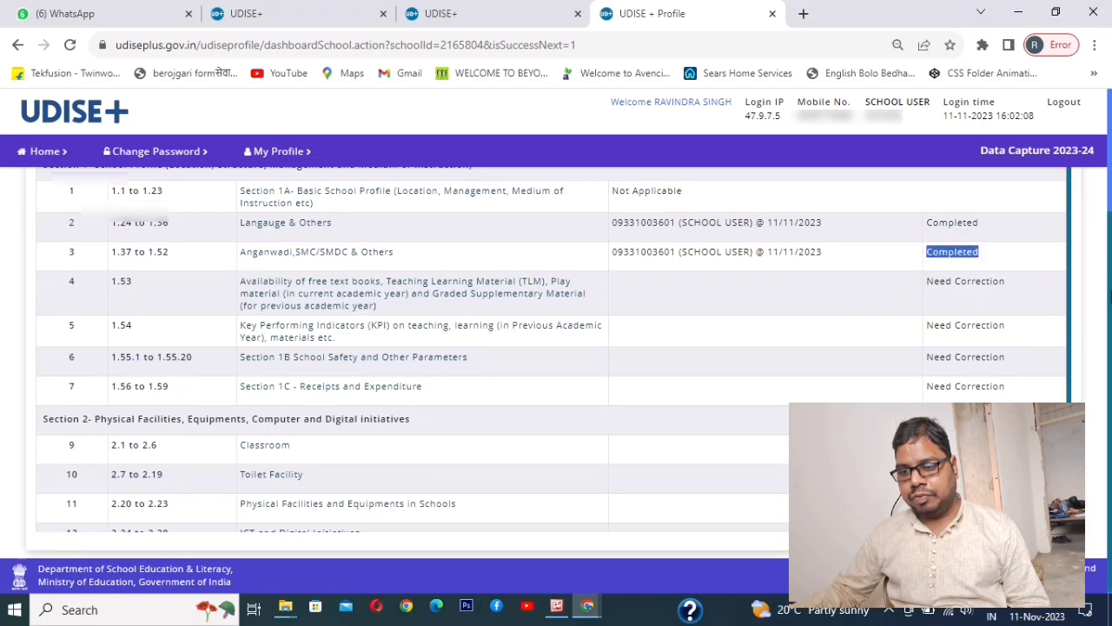
pyautogui.scroll(2, 1108, 261)
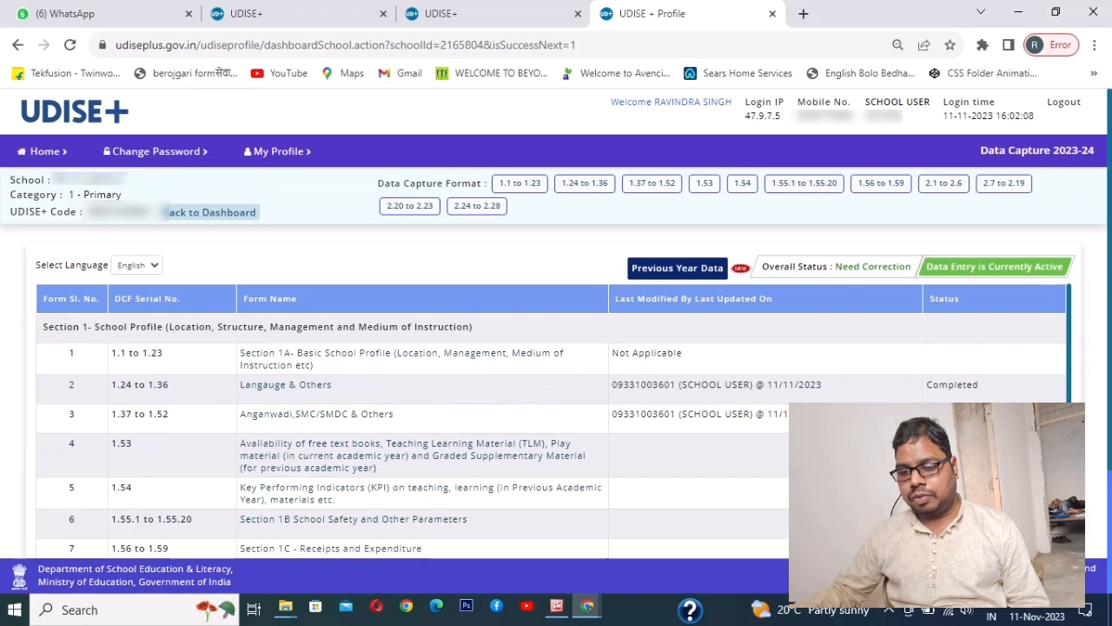
pyautogui.scroll(-2, 1107, 347)
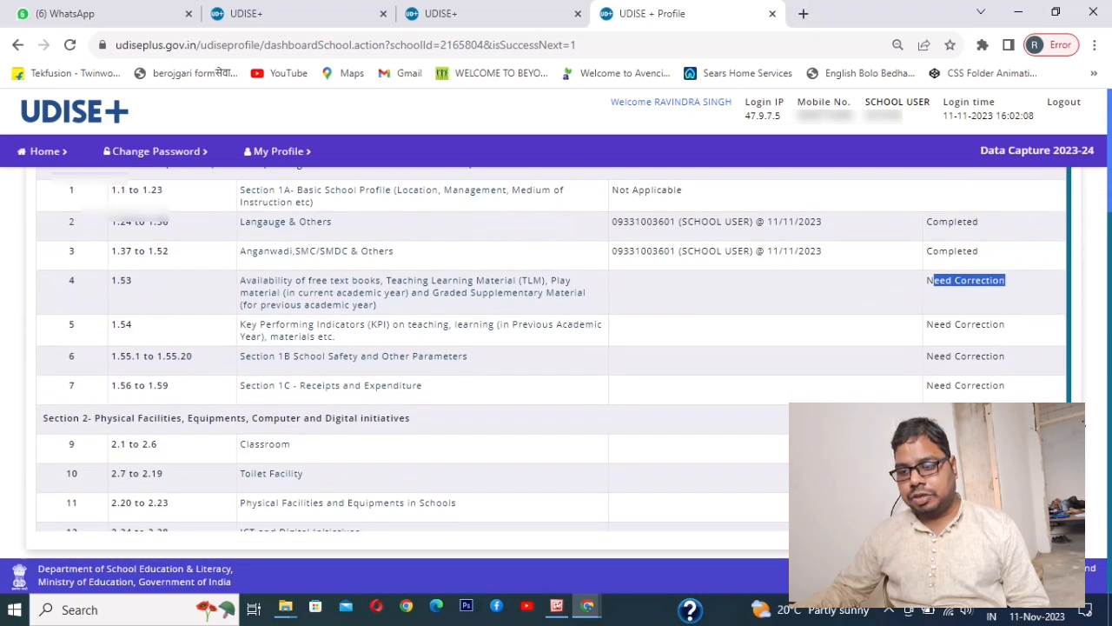
pyautogui.scroll(-1, 1072, 395)
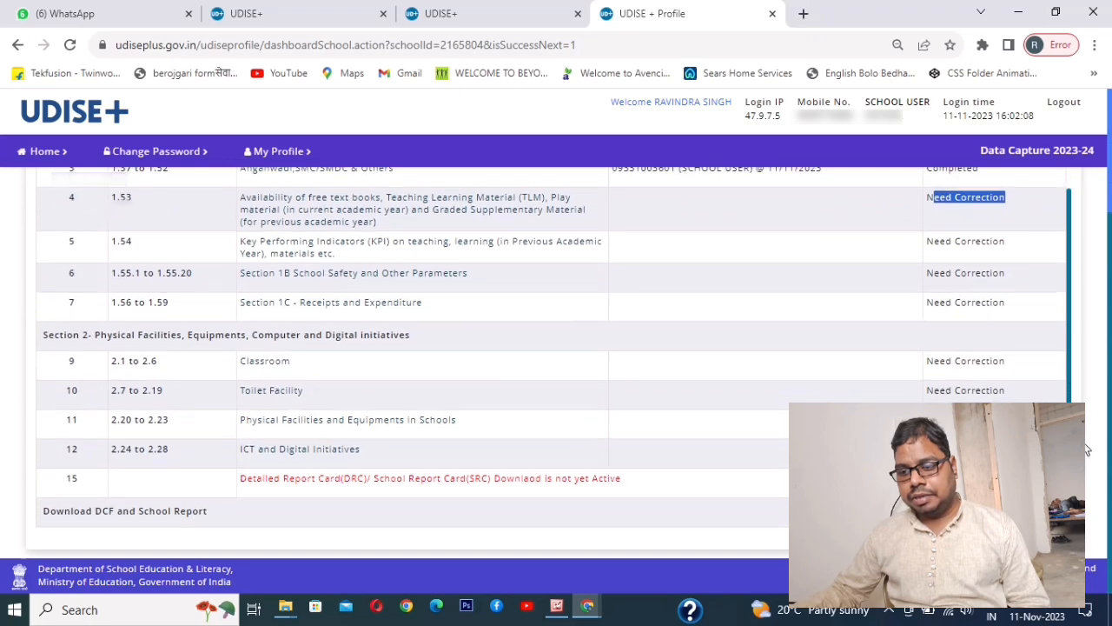
pyautogui.scroll(1, 1088, 382)
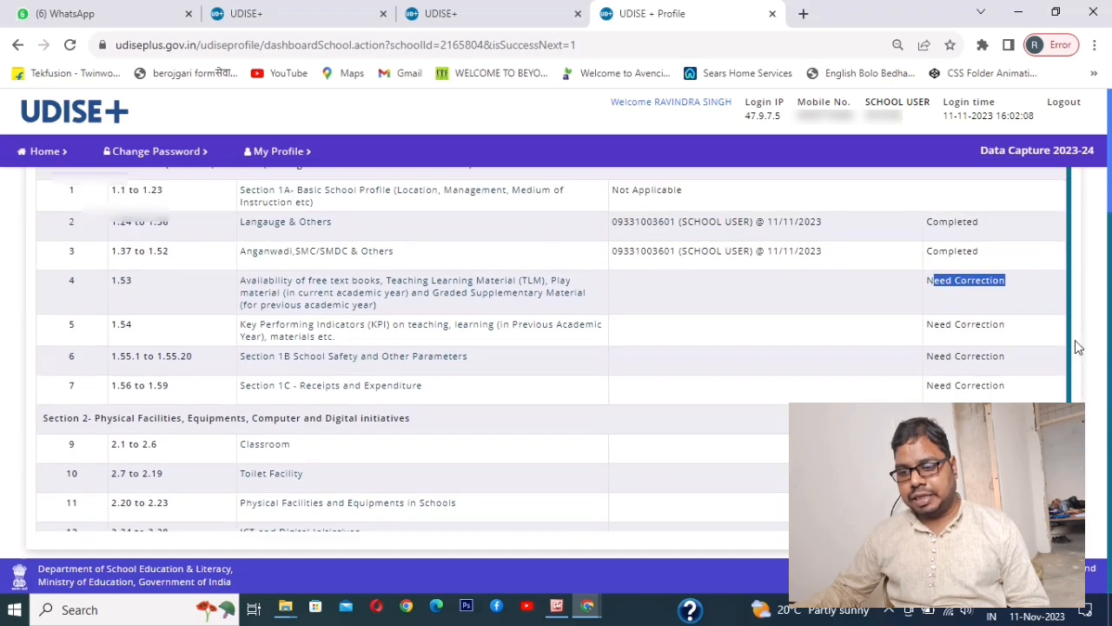
pyautogui.scroll(-1, 1074, 336)
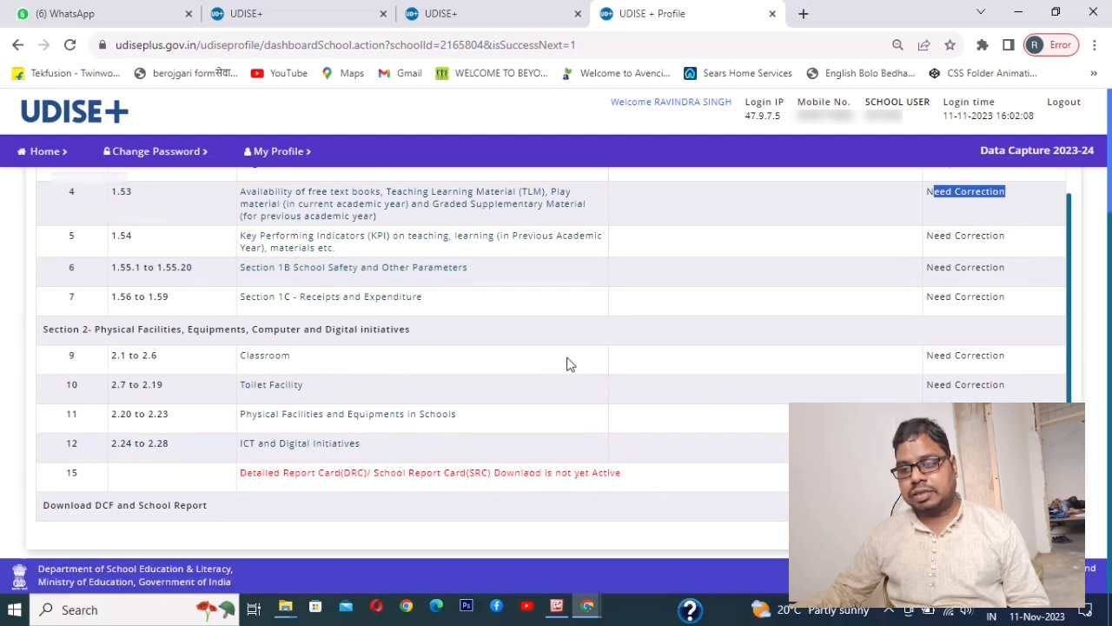
pyautogui.click(1008, 245)
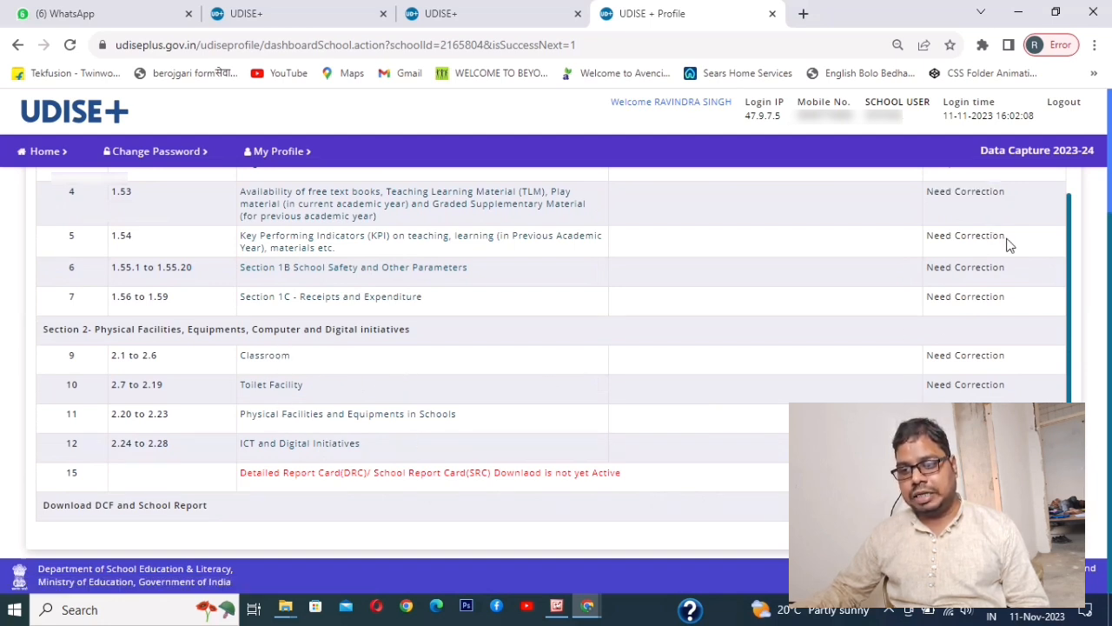
pyautogui.moveTo(1007, 245); pyautogui.dragTo(910, 246)
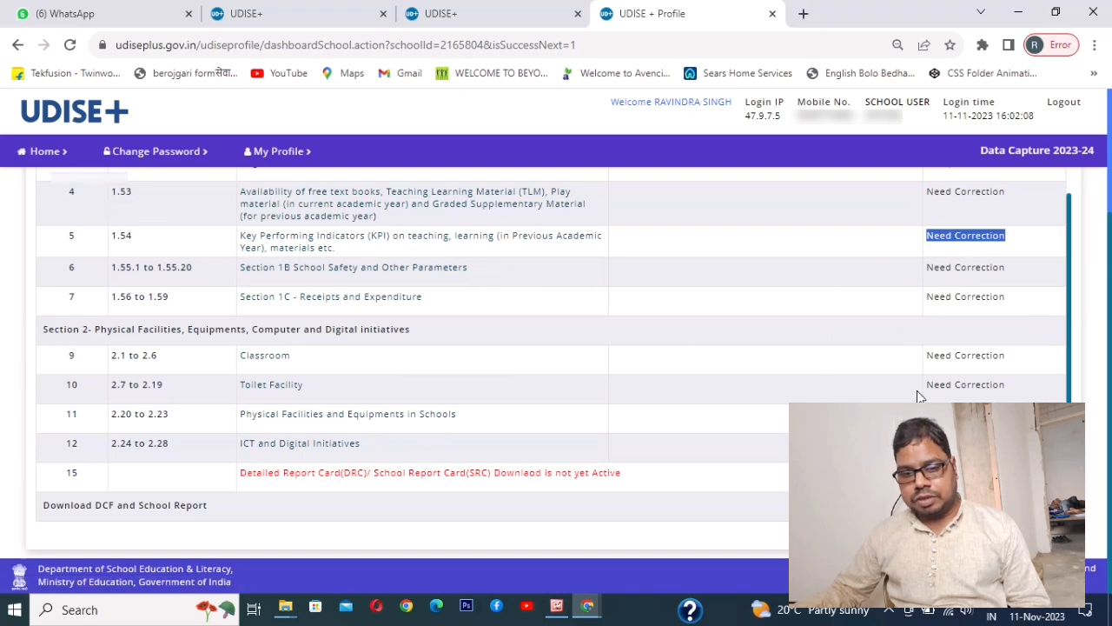
# - Open the Classroom form 2.1 to 2.6 and check the building block counts in 2.2 and the boundary wall type in 2.3
pyautogui.click(278, 361)
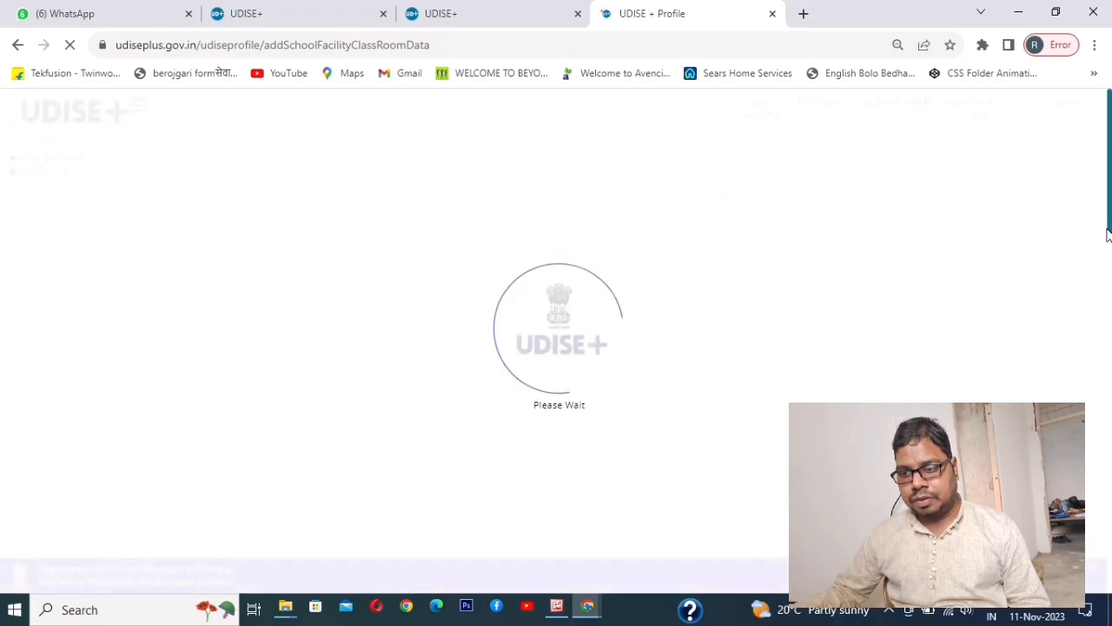
pyautogui.scroll(-1, 1108, 271)
pyautogui.scroll(-1, 1108, 271)
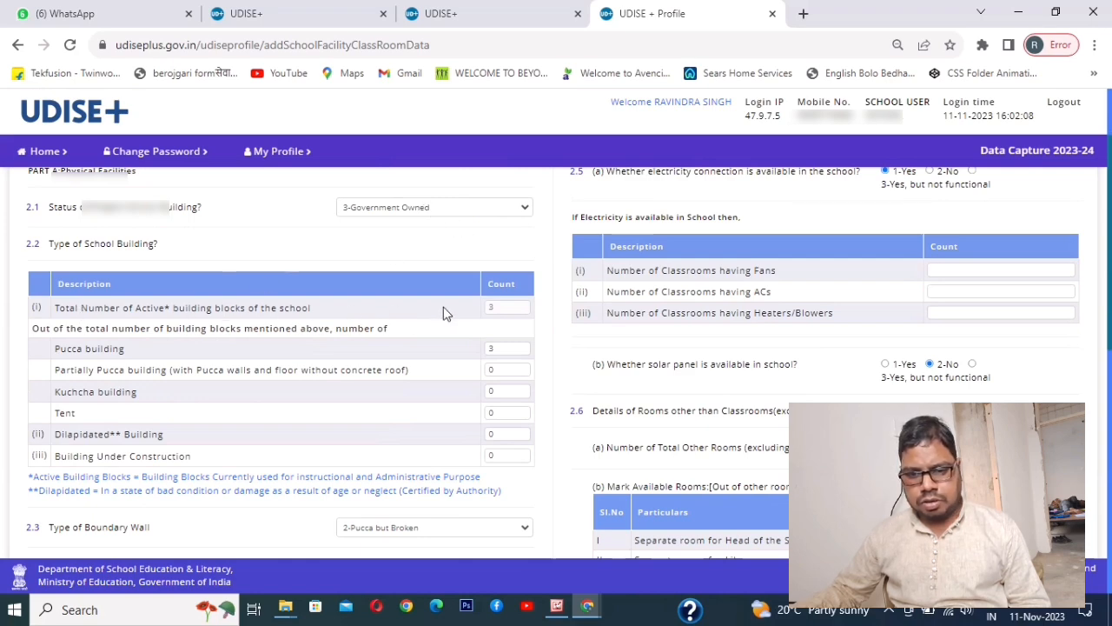
pyautogui.click(504, 306)
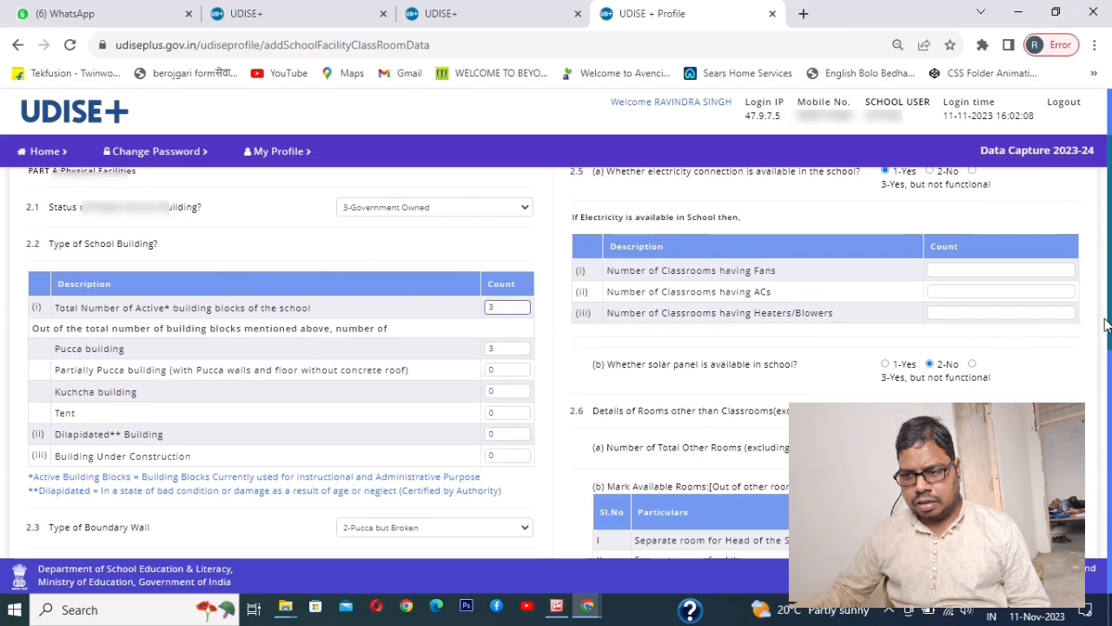
pyautogui.scroll(-2, 1107, 375)
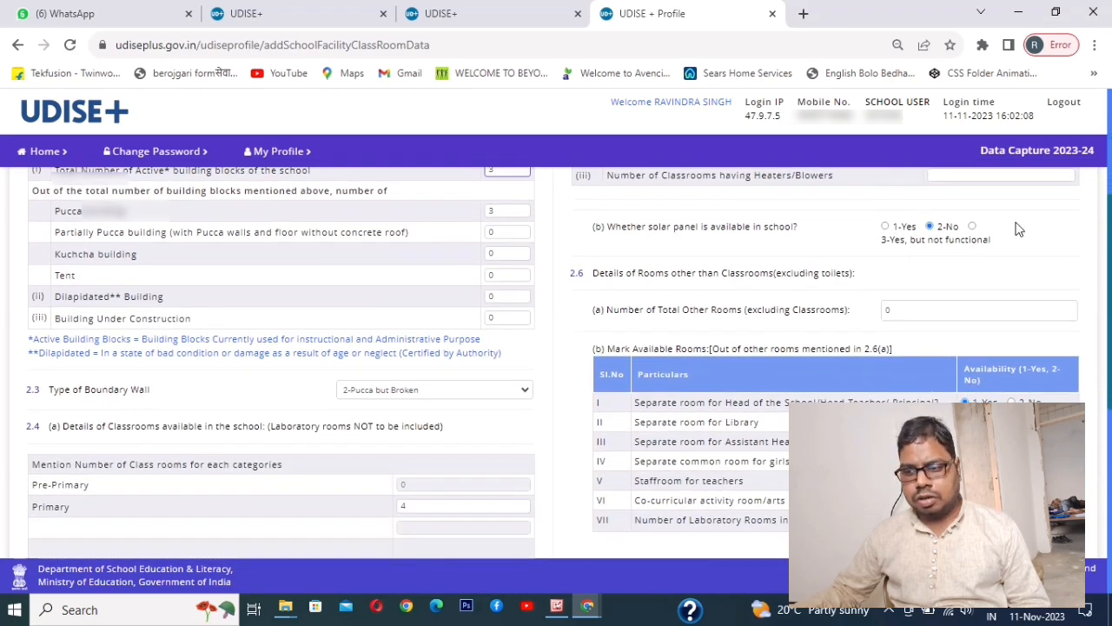
pyautogui.moveTo(1108, 287)
pyautogui.mouseDown()
pyautogui.moveTo(1108, 264)
pyautogui.moveTo(1108, 285)
pyautogui.mouseUp()
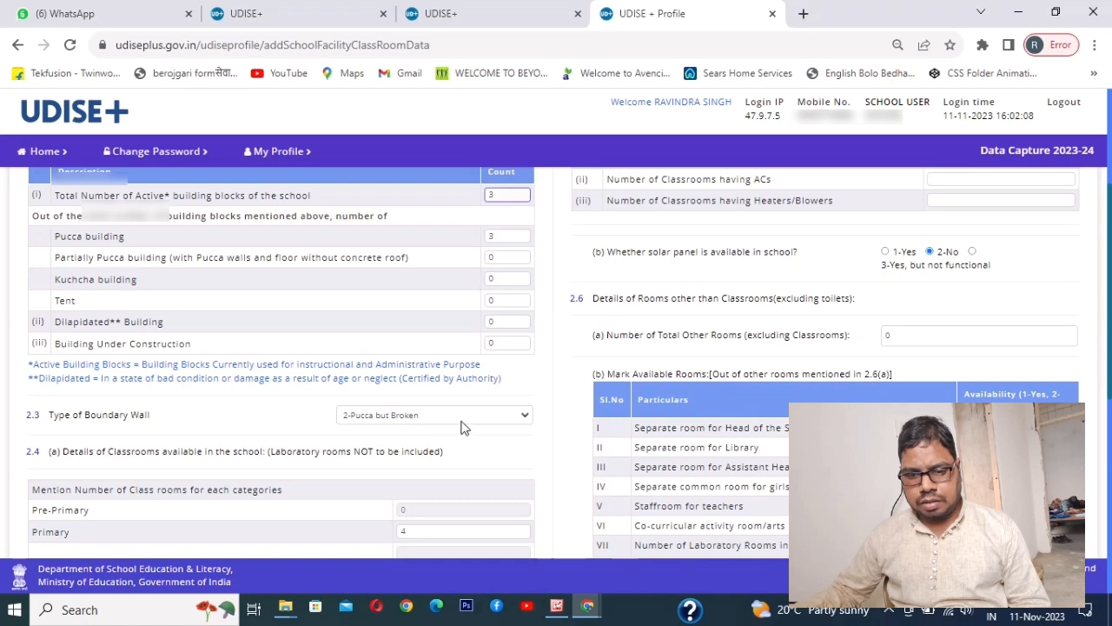
# - Examine the 2.4 classroom counts for primary, currently not in use and total for instructional purposes
pyautogui.moveTo(1108, 321); pyautogui.dragTo(1109, 380)
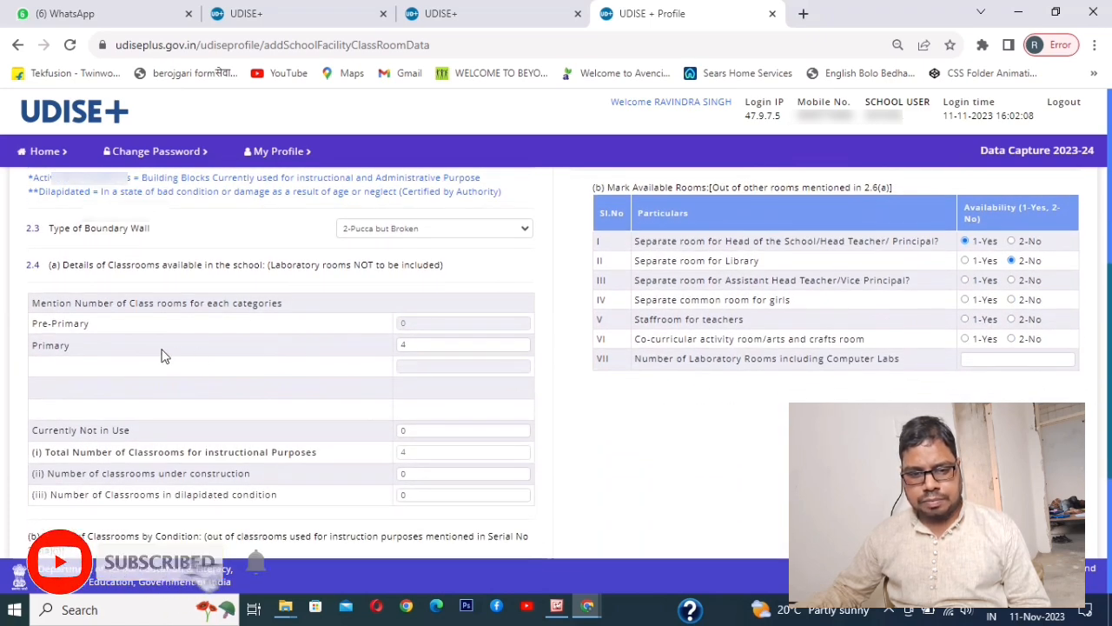
pyautogui.doubleClick(403, 345)
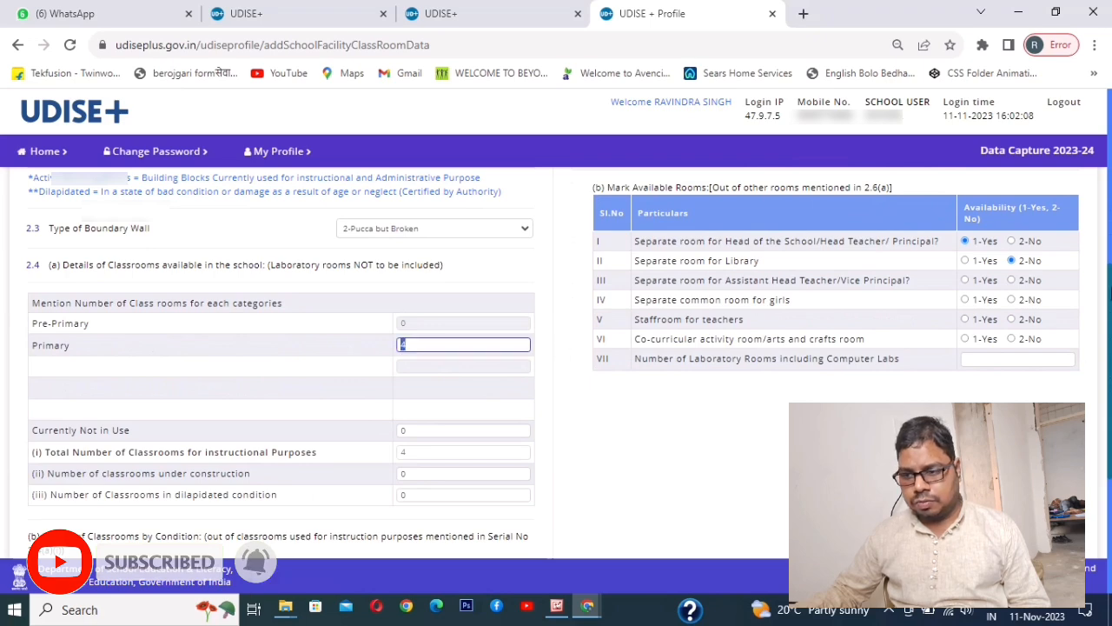
pyautogui.scroll(-2, 1110, 364)
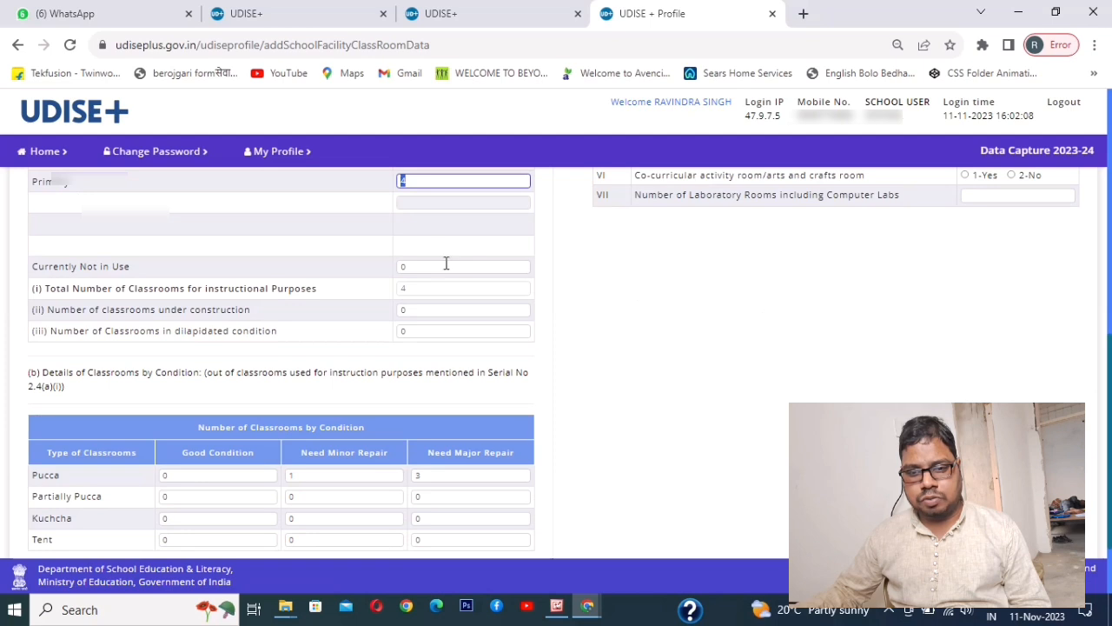
pyautogui.click(419, 266)
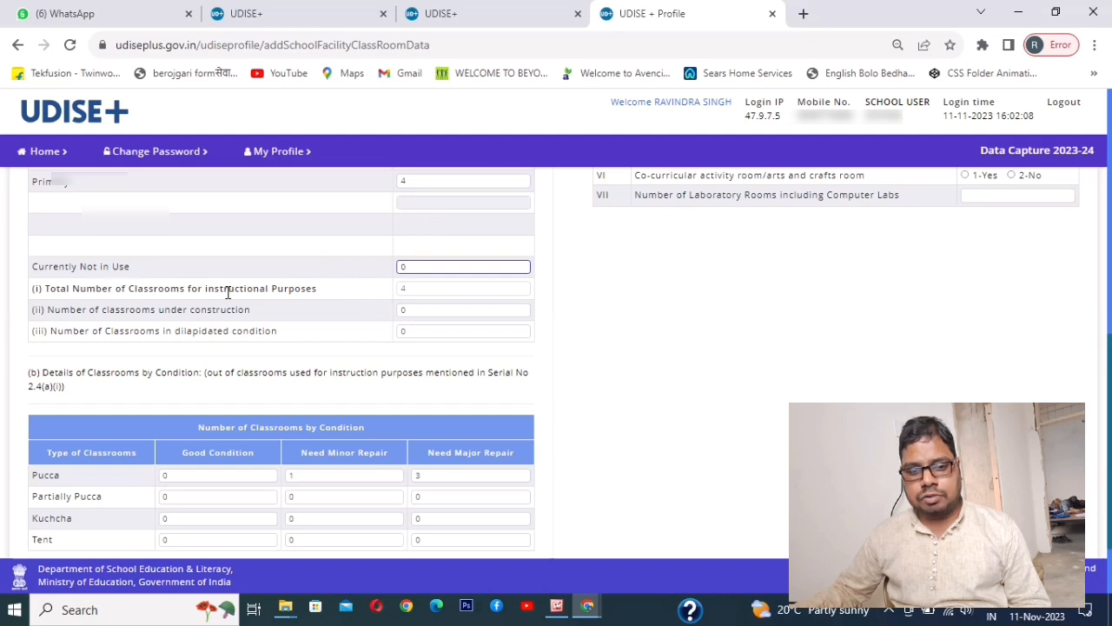
pyautogui.click(416, 292)
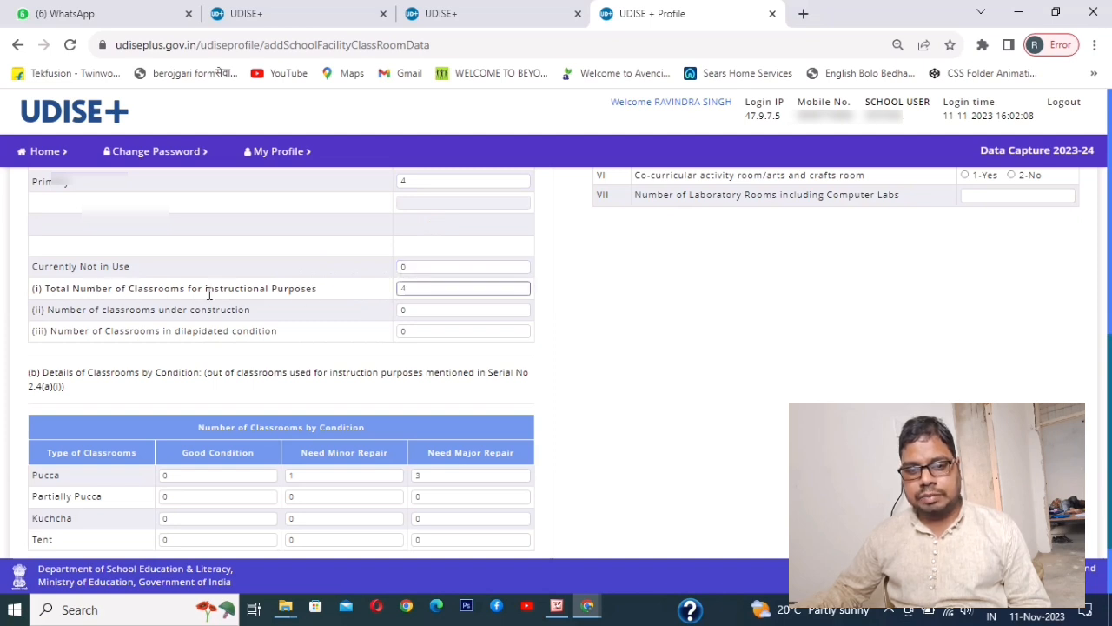
pyautogui.click(338, 240)
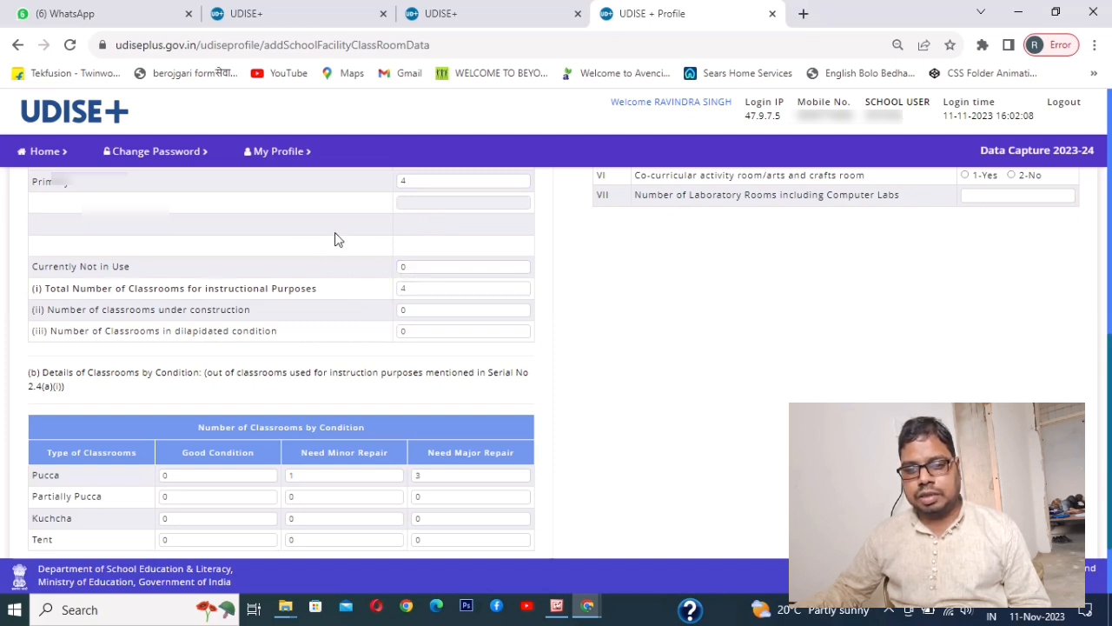
# - Compare the total classrooms for instructional purposes in 2.4(a) with the pucca classroom minor and major repair counts in 2.4(b)
pyautogui.doubleClick(208, 292)
pyautogui.click(414, 290)
pyautogui.click(435, 289)
pyautogui.scroll(5, 556, 365)
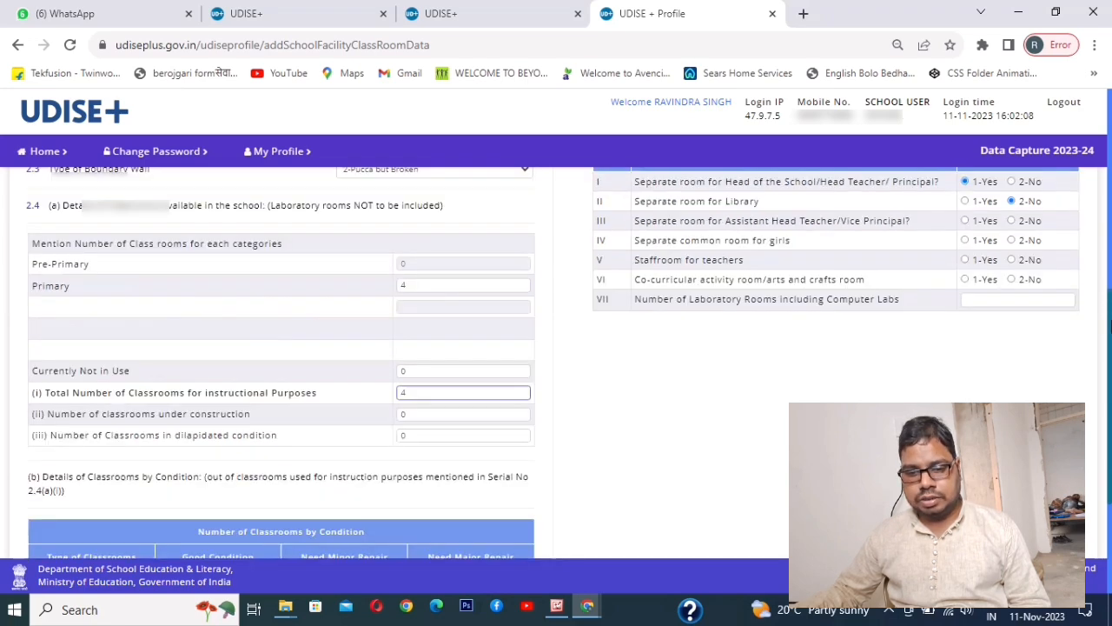
pyautogui.moveTo(1108, 367); pyautogui.dragTo(1107, 465)
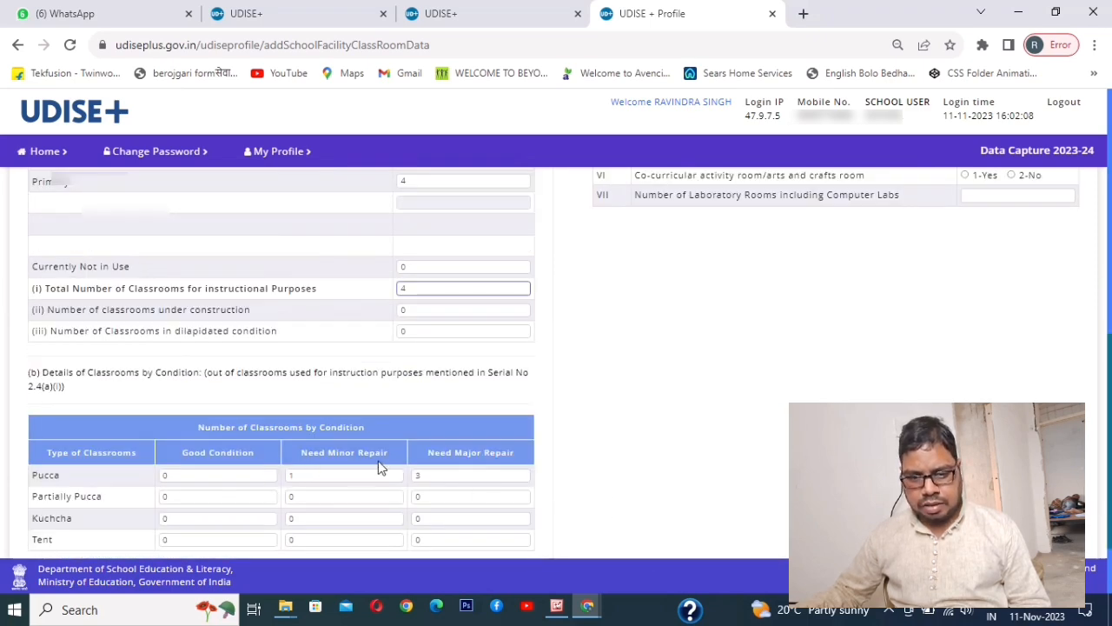
pyautogui.click(336, 474)
pyautogui.click(432, 475)
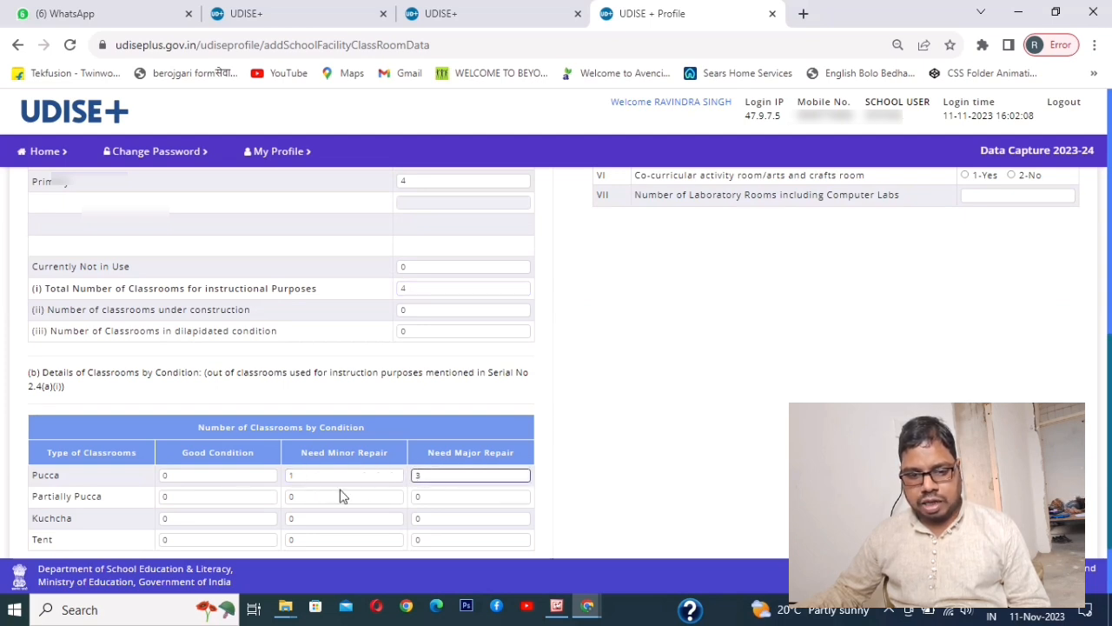
pyautogui.click(404, 288)
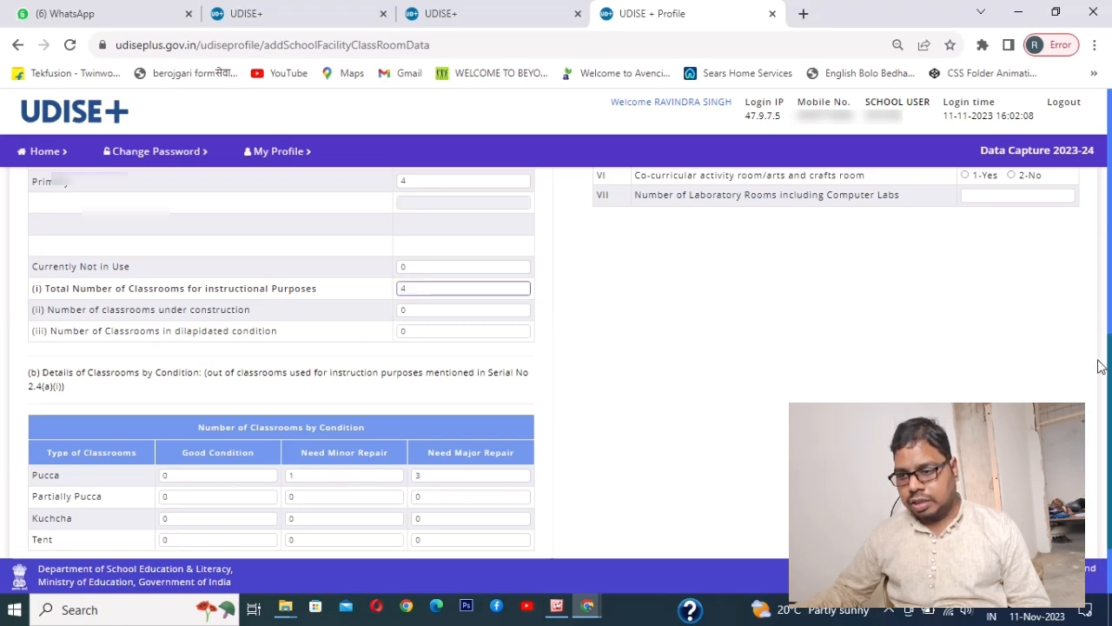
# - In 2.5(a), enter 4 classrooms having fans, 0 having ACs and 0 having heaters/blowers
pyautogui.moveTo(1109, 323); pyautogui.dragTo(1110, 247)
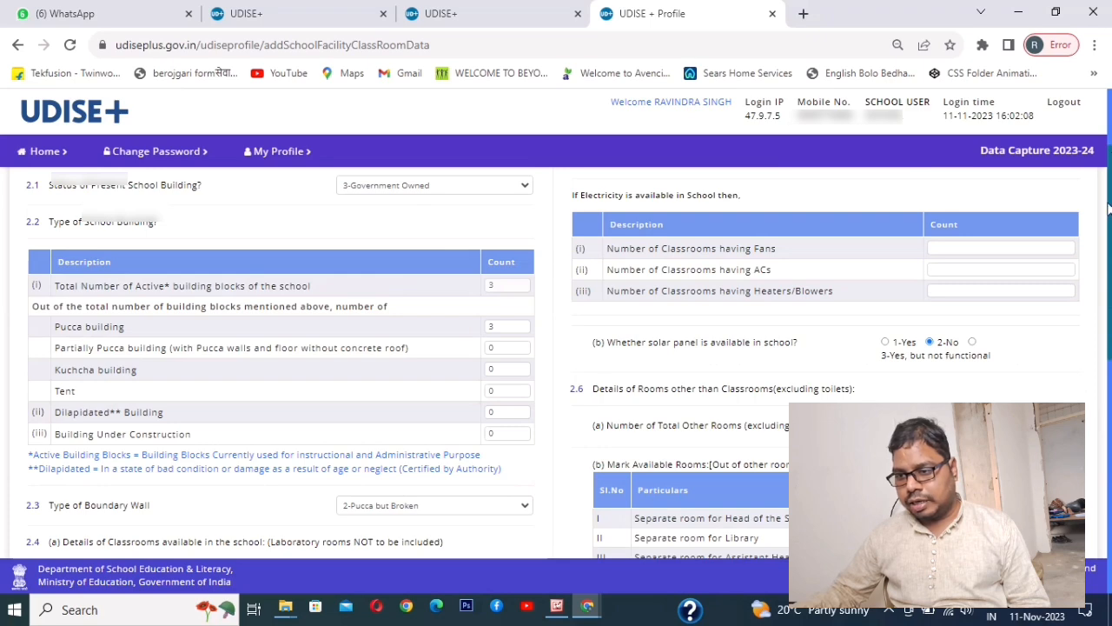
pyautogui.moveTo(1109, 196); pyautogui.dragTo(1110, 166)
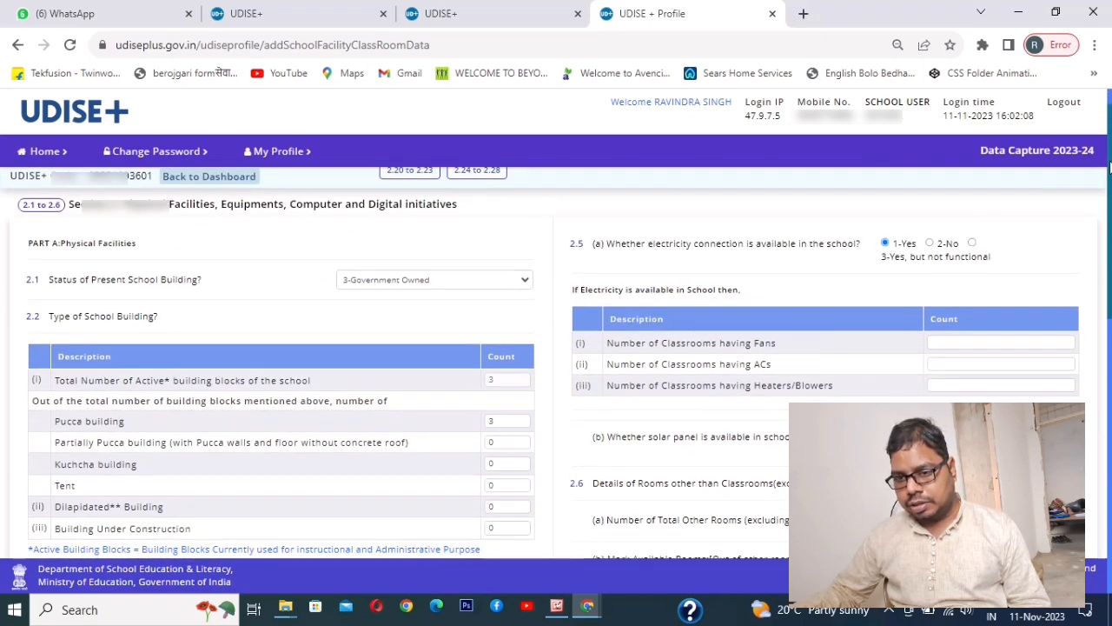
pyautogui.moveTo(1109, 168); pyautogui.dragTo(1110, 207)
pyautogui.click(953, 249)
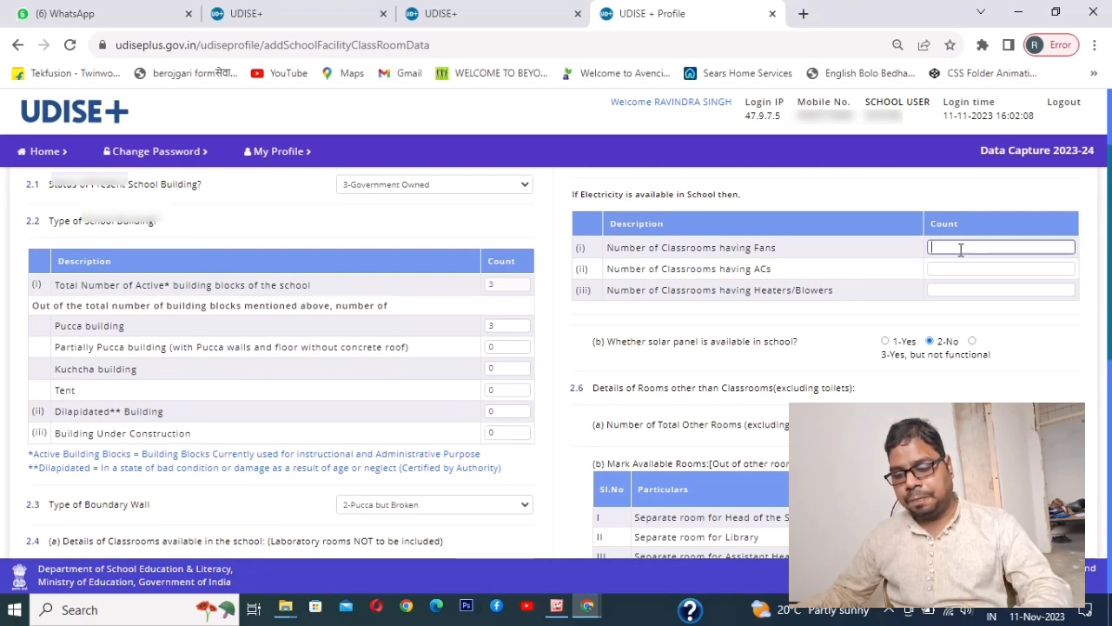
pyautogui.write('4')
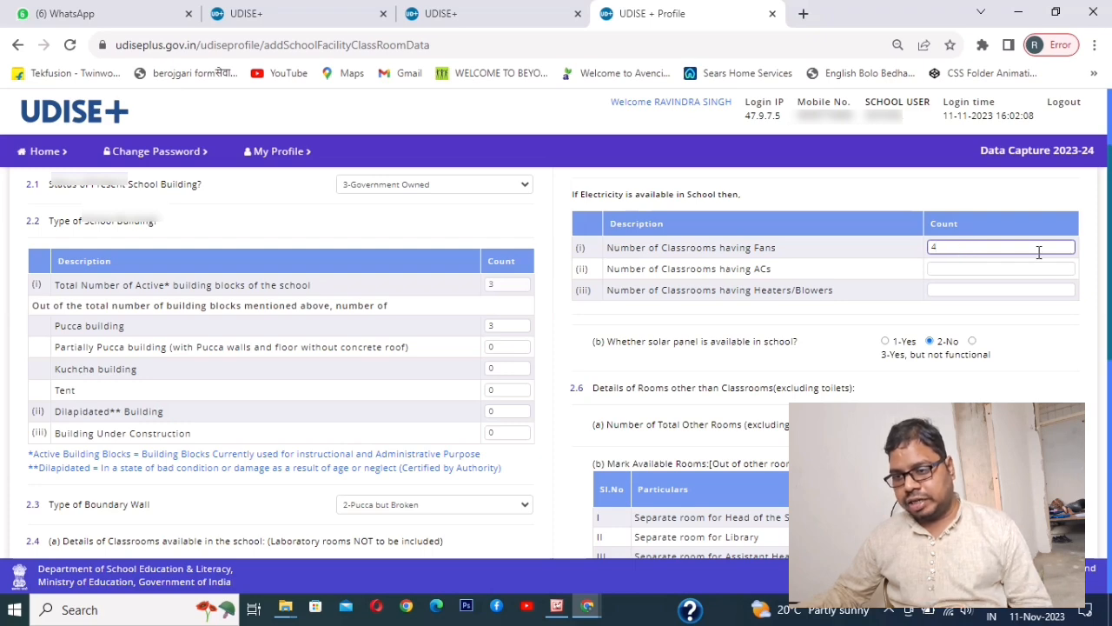
pyautogui.scroll(-5, 1102, 375)
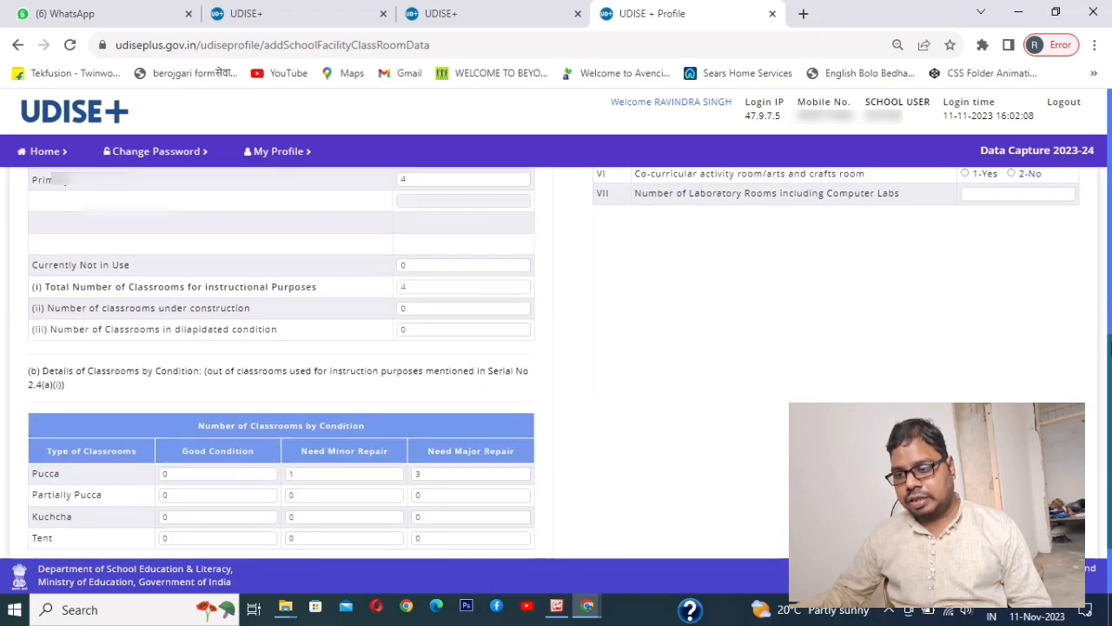
pyautogui.scroll(5, 1108, 302)
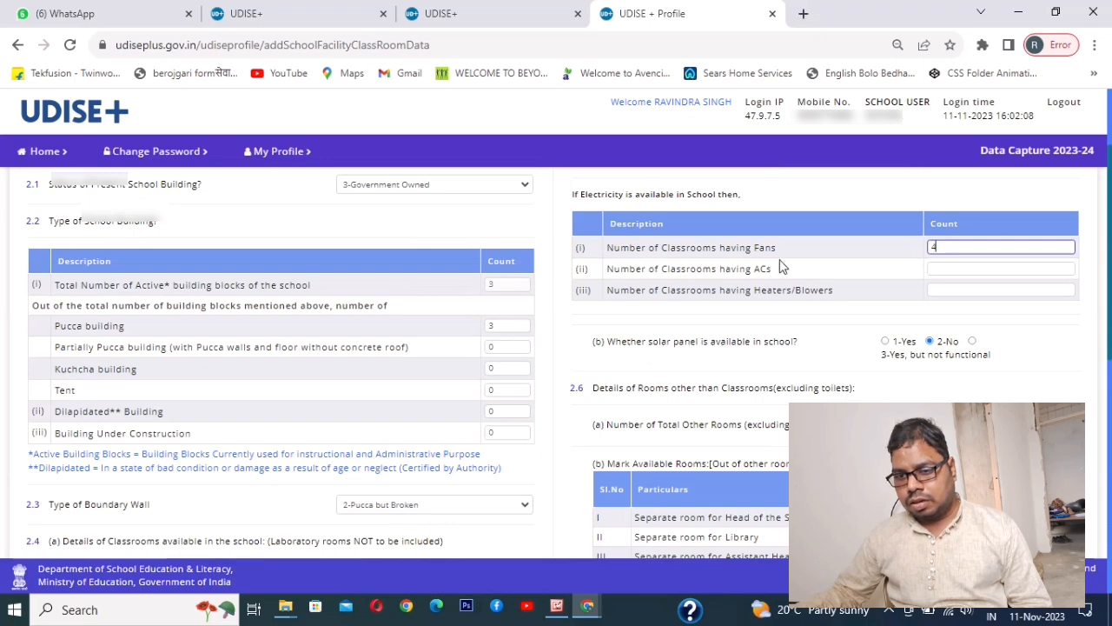
pyautogui.click(939, 268)
pyautogui.write('0')
pyautogui.click(938, 290)
pyautogui.write('0')
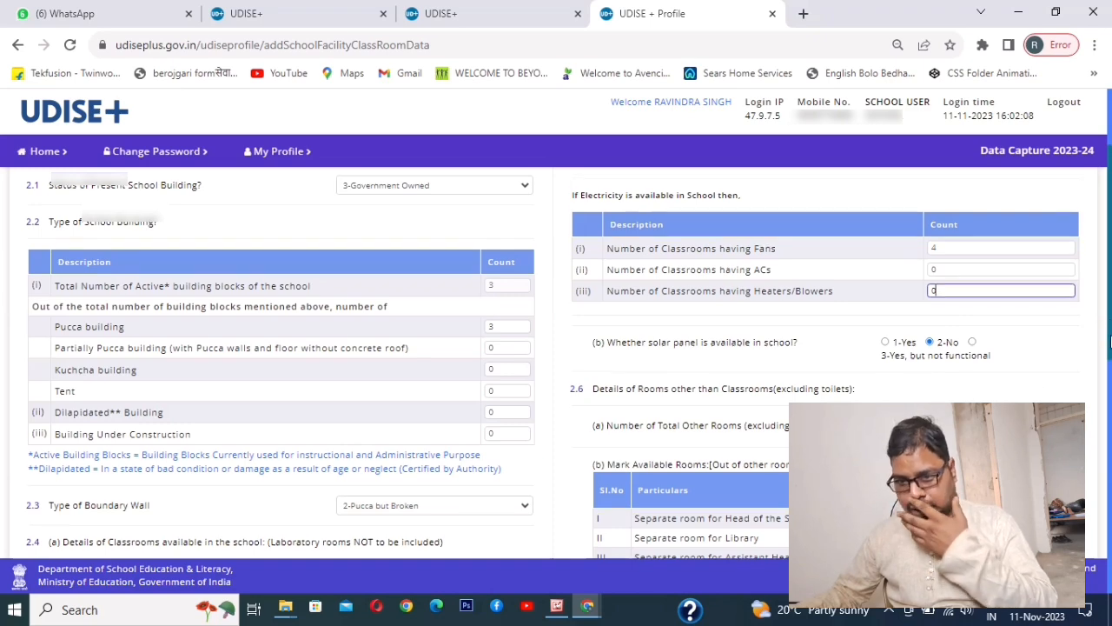
# - Mark the assistant head teacher's room, girls' common room, teachers' staffroom and co-curricular activity room as 2-No in 2.6(b)
pyautogui.scroll(-2, 1108, 335)
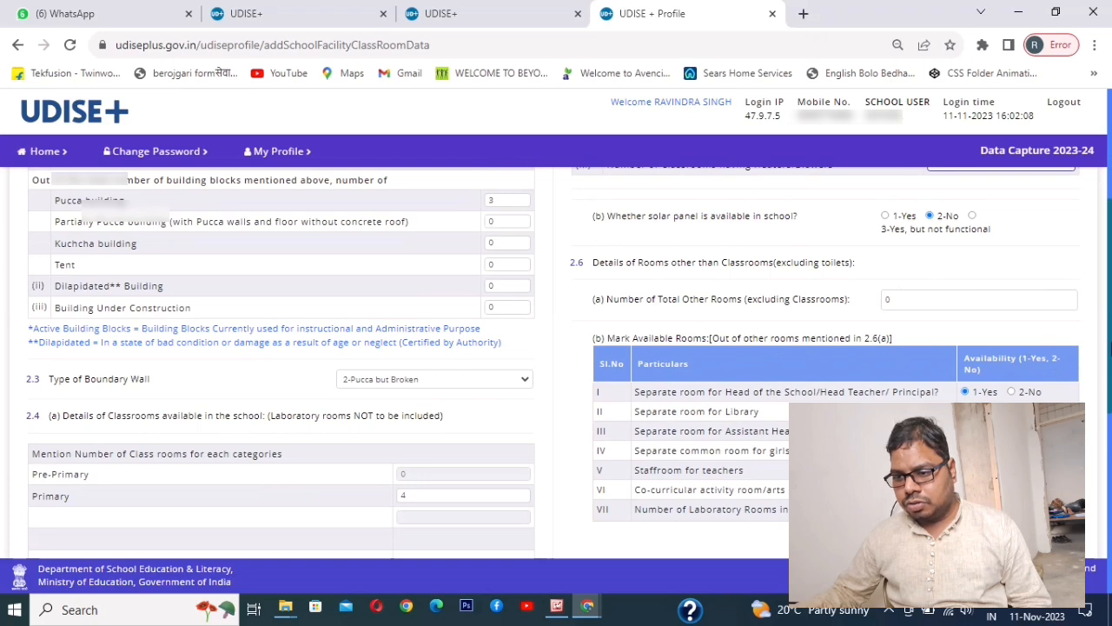
pyautogui.scroll(-2, 891, 430)
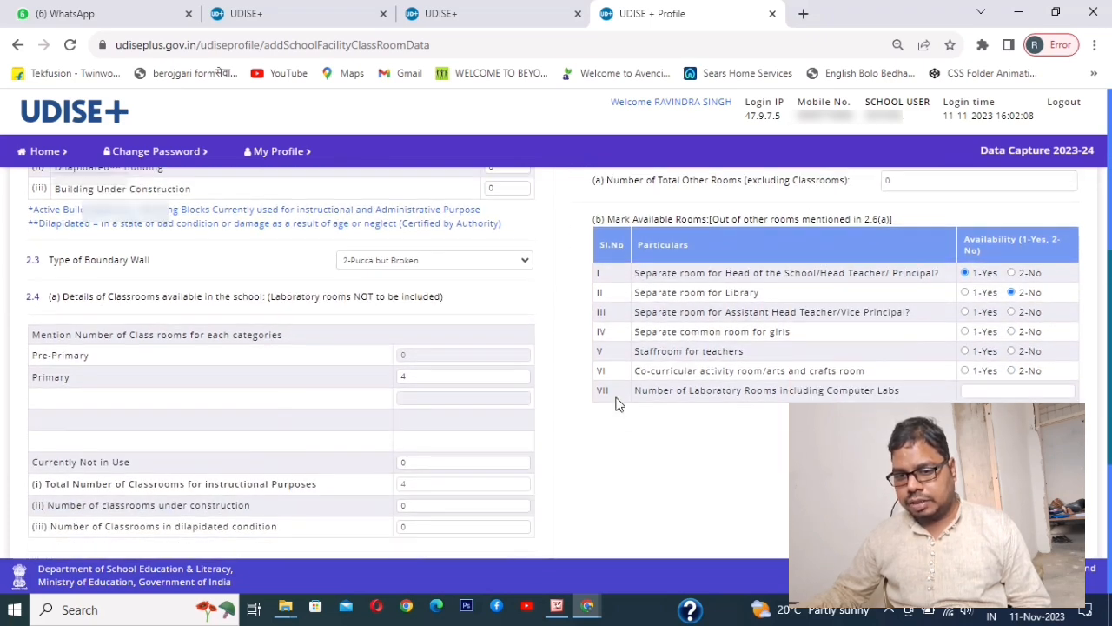
pyautogui.moveTo(880, 394); pyautogui.dragTo(554, 400)
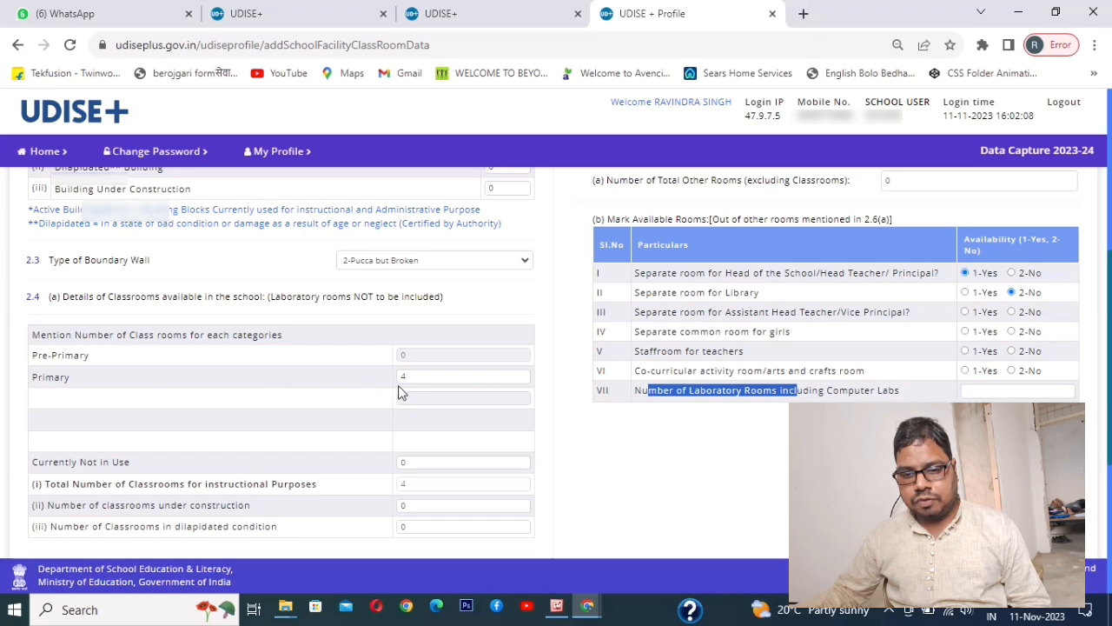
pyautogui.doubleClick(409, 377)
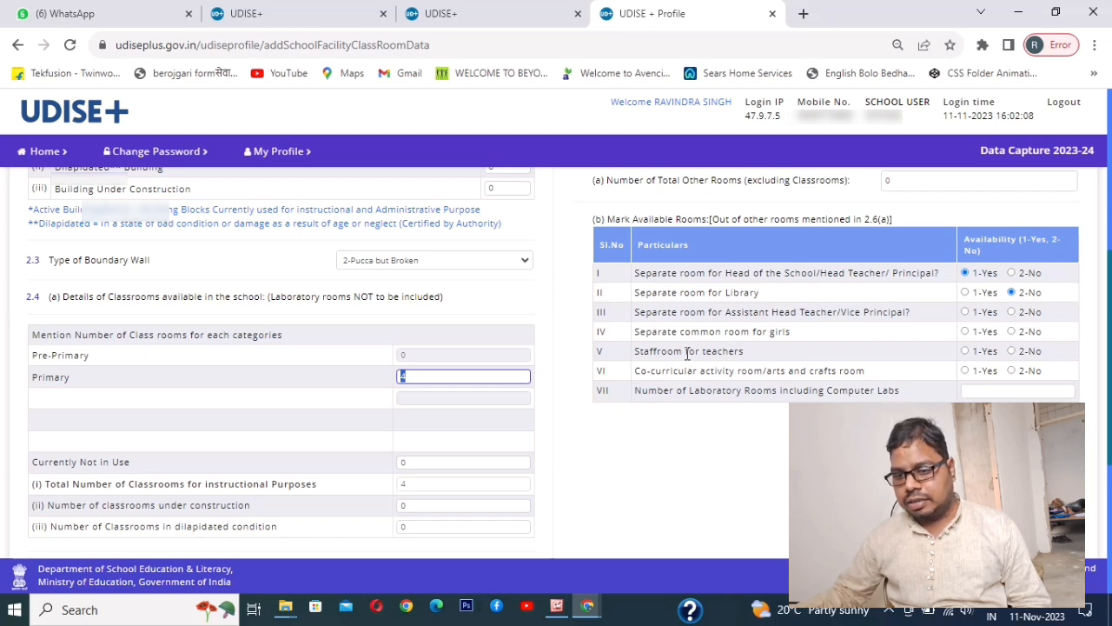
pyautogui.click(965, 356)
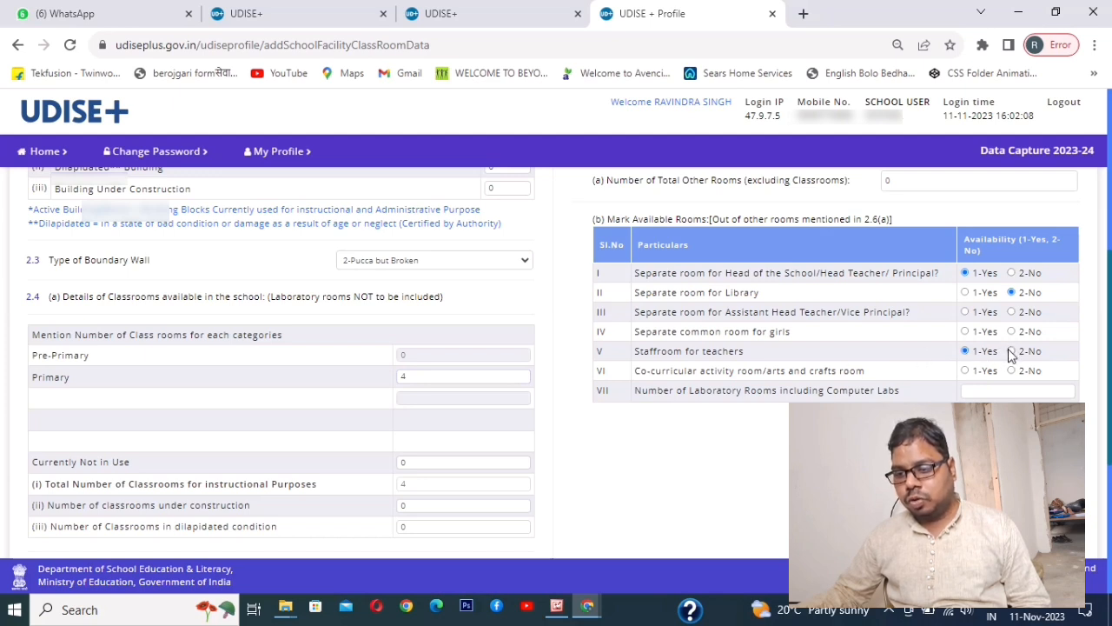
pyautogui.click(1011, 311)
pyautogui.click(1011, 370)
# - Enter 0 for laboratory rooms including computer labs in 2.6(b) and try to save the Classroom form and continue
pyautogui.scroll(-4, 738, 391)
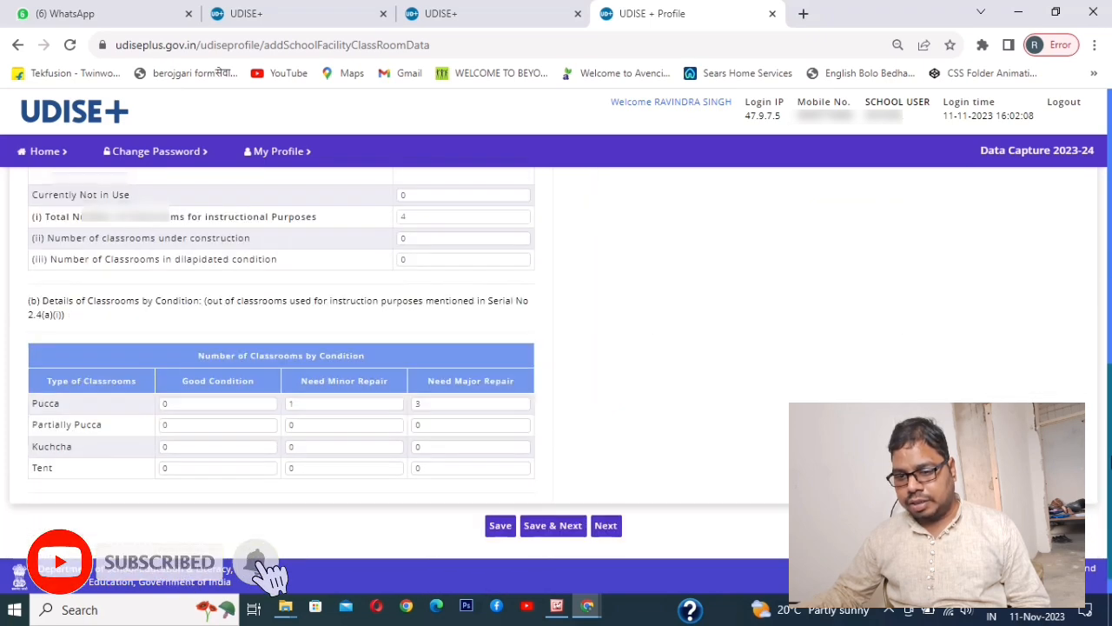
pyautogui.click(567, 499)
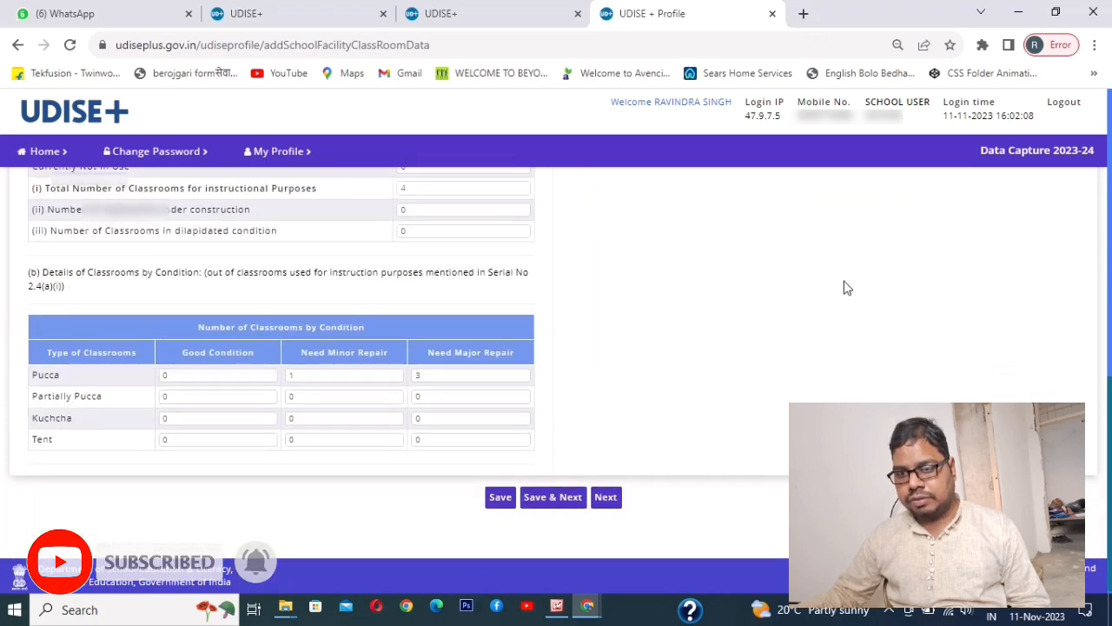
pyautogui.click(551, 502)
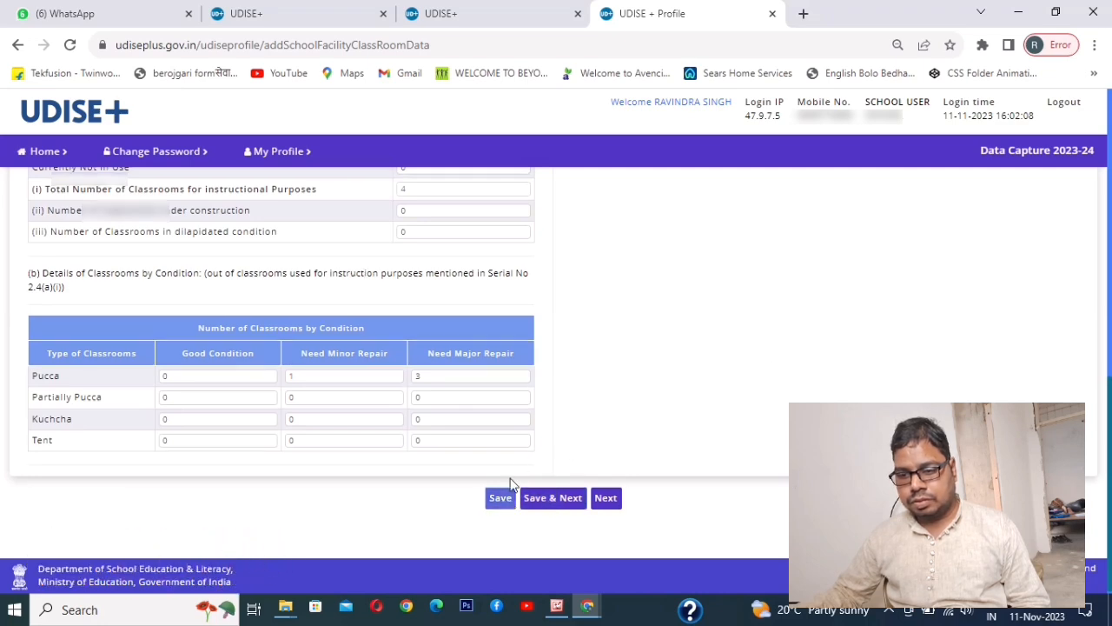
pyautogui.moveTo(1109, 439); pyautogui.dragTo(1109, 278)
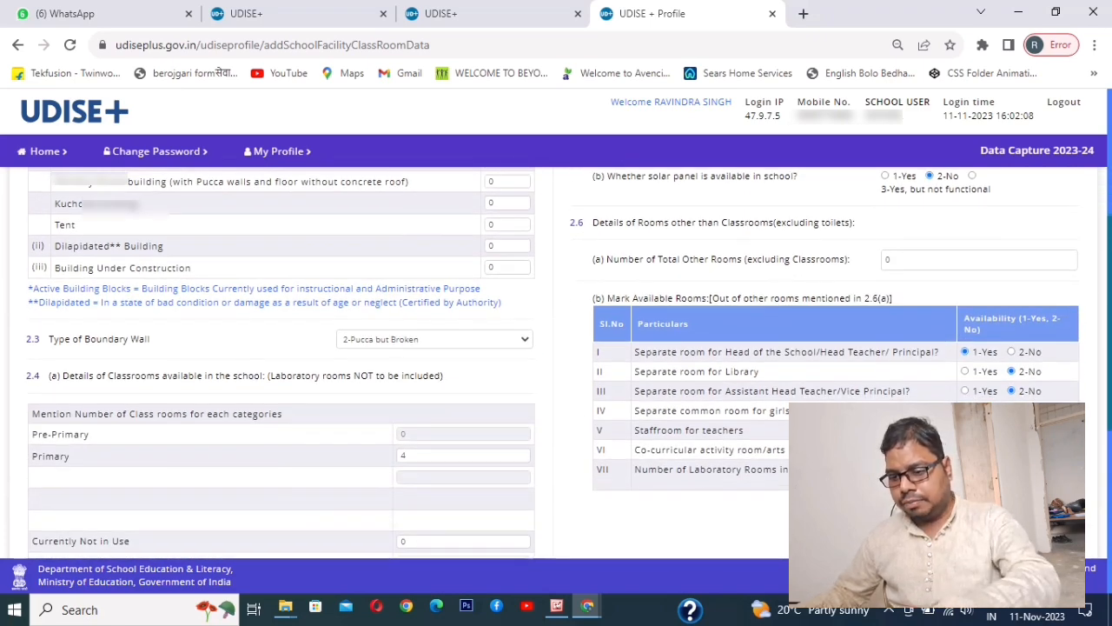
pyautogui.scroll(-3, 1102, 472)
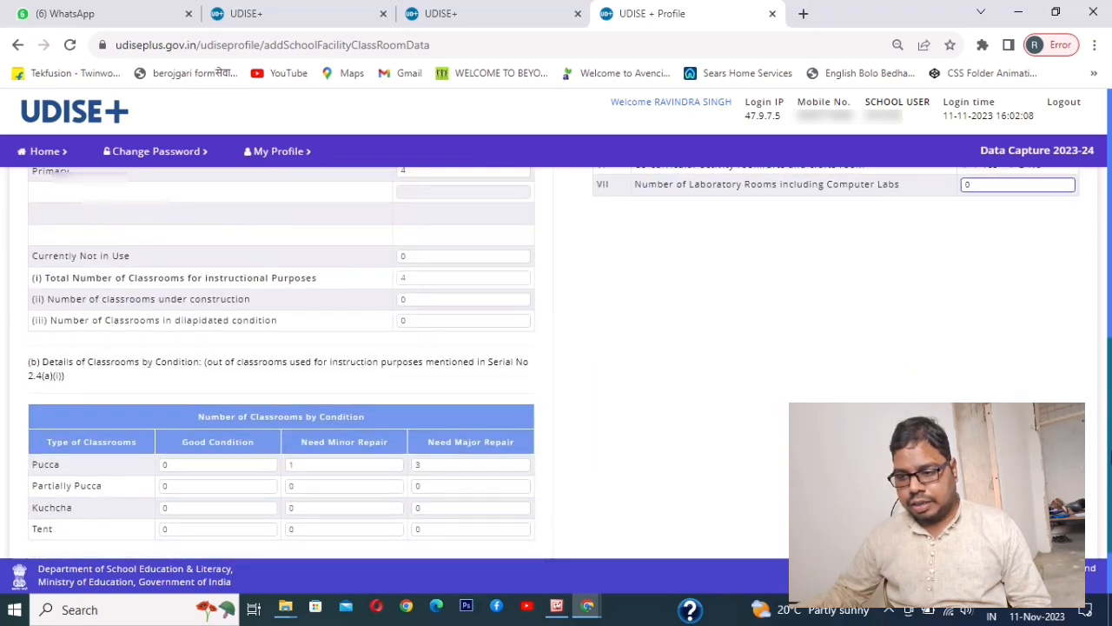
pyautogui.scroll(-1, 1101, 472)
pyautogui.click(561, 496)
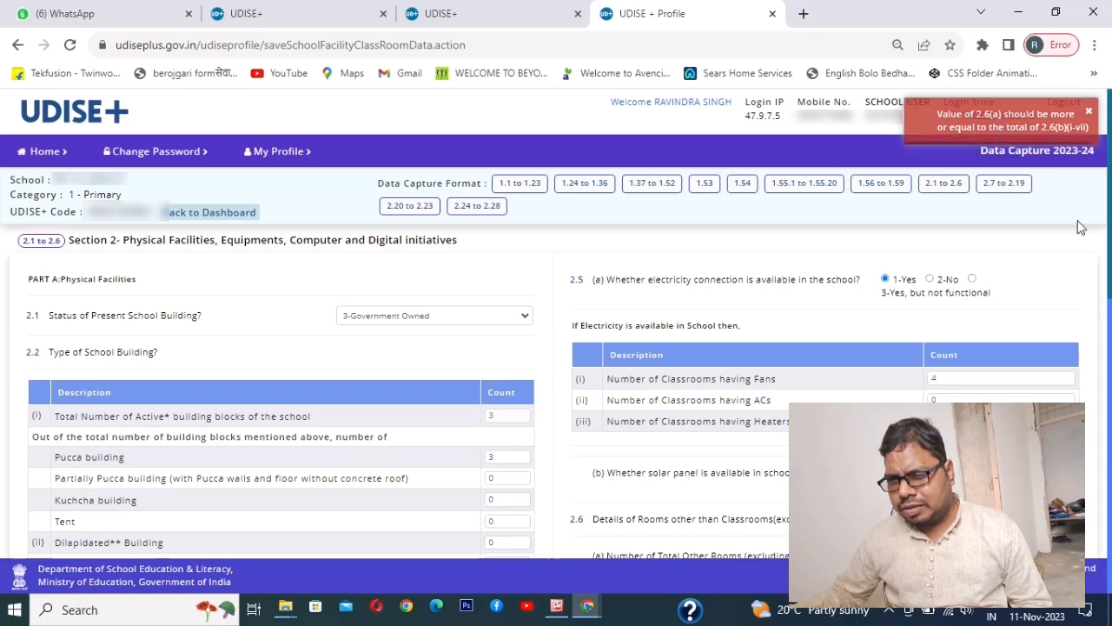
# - Raise the total number of other rooms in 2.6(a) to cover the available head teacher's room, and save and continue to the following form
pyautogui.moveTo(1103, 289); pyautogui.dragTo(1107, 382)
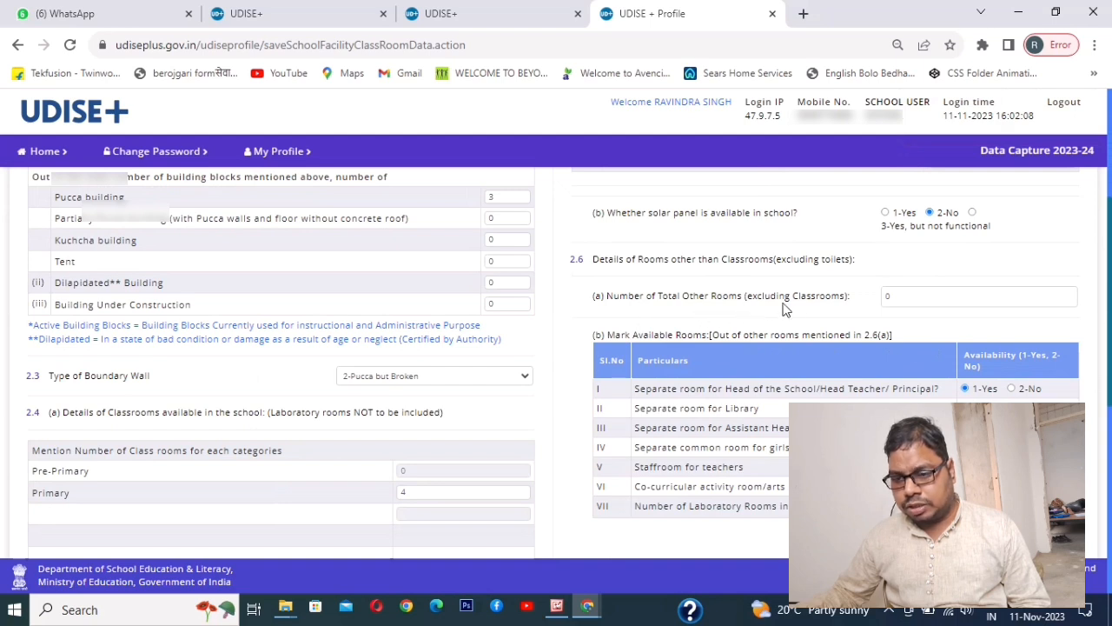
pyautogui.click(902, 297)
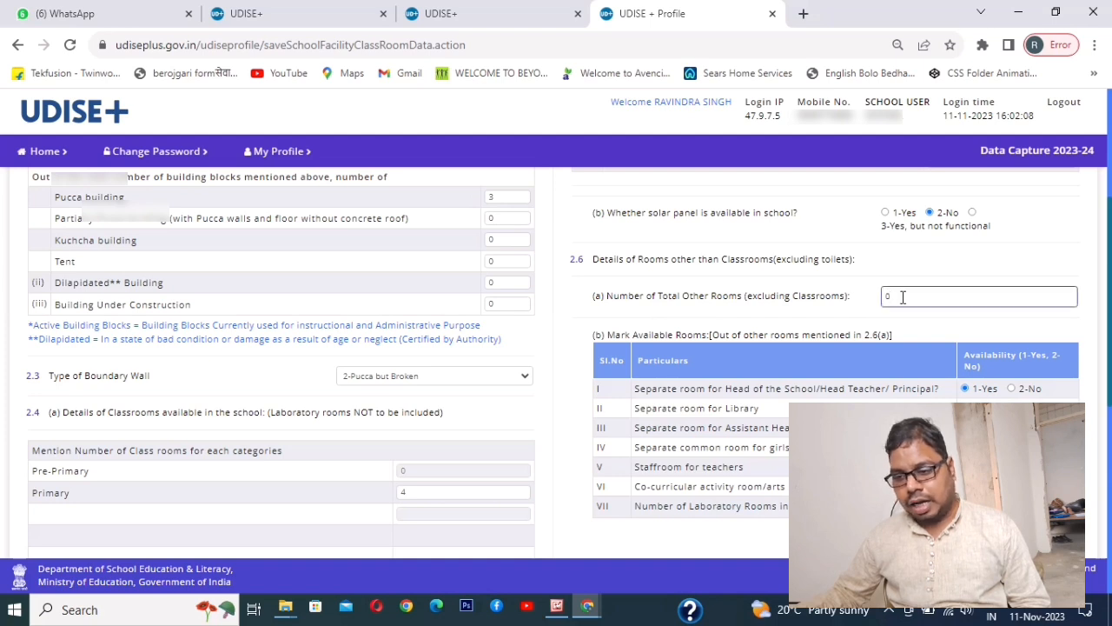
pyautogui.moveTo(777, 388); pyautogui.dragTo(914, 395)
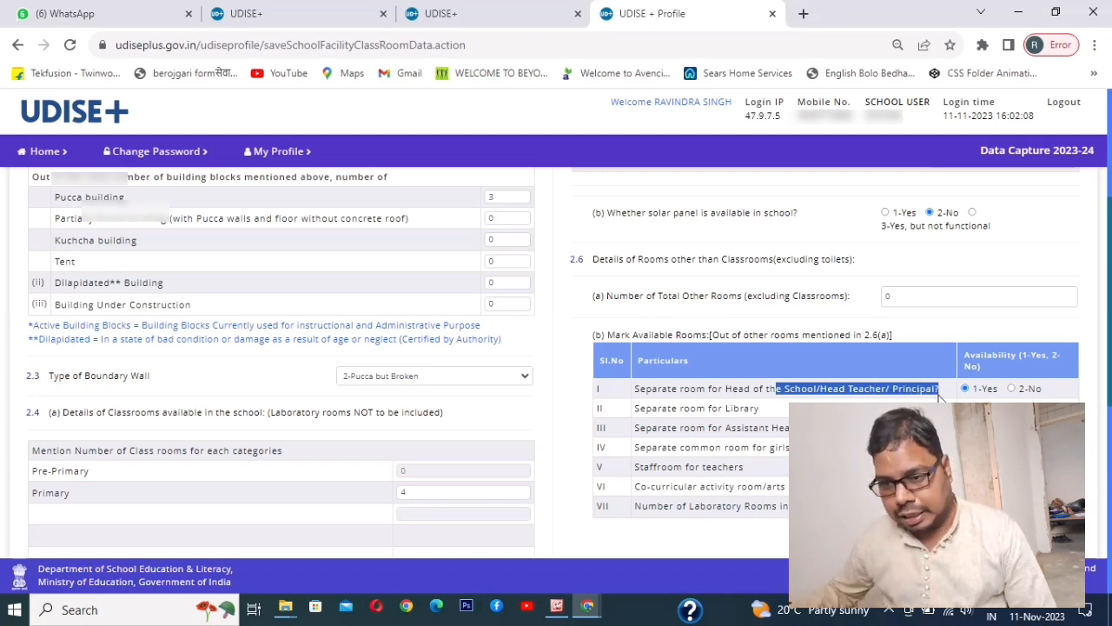
pyautogui.click(887, 295)
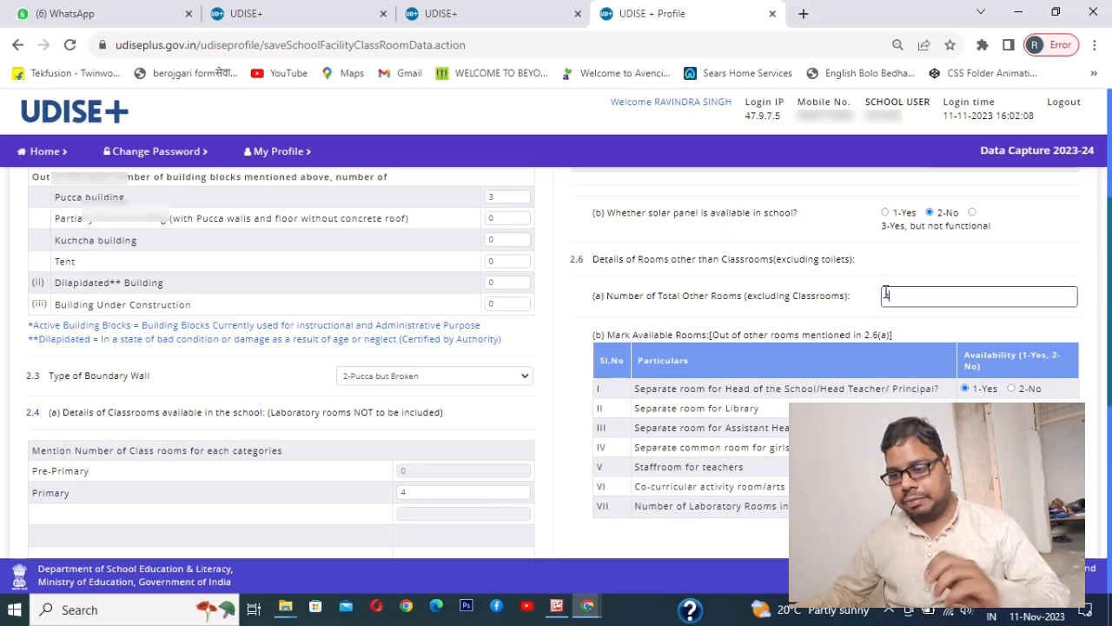
pyautogui.scroll(-3, 1106, 348)
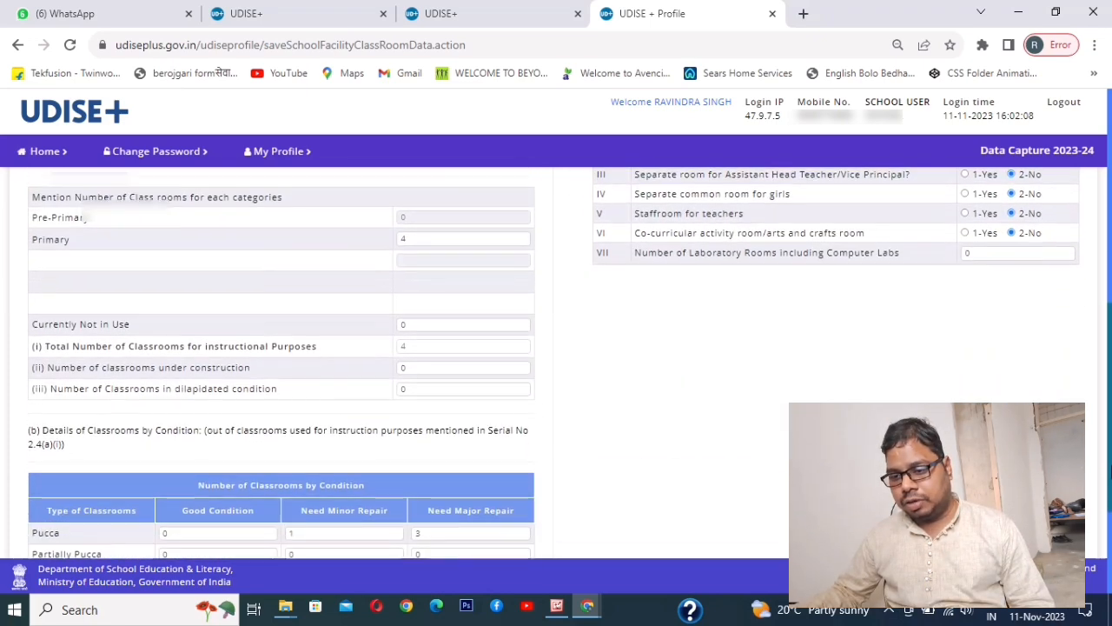
pyautogui.scroll(-2, 1108, 466)
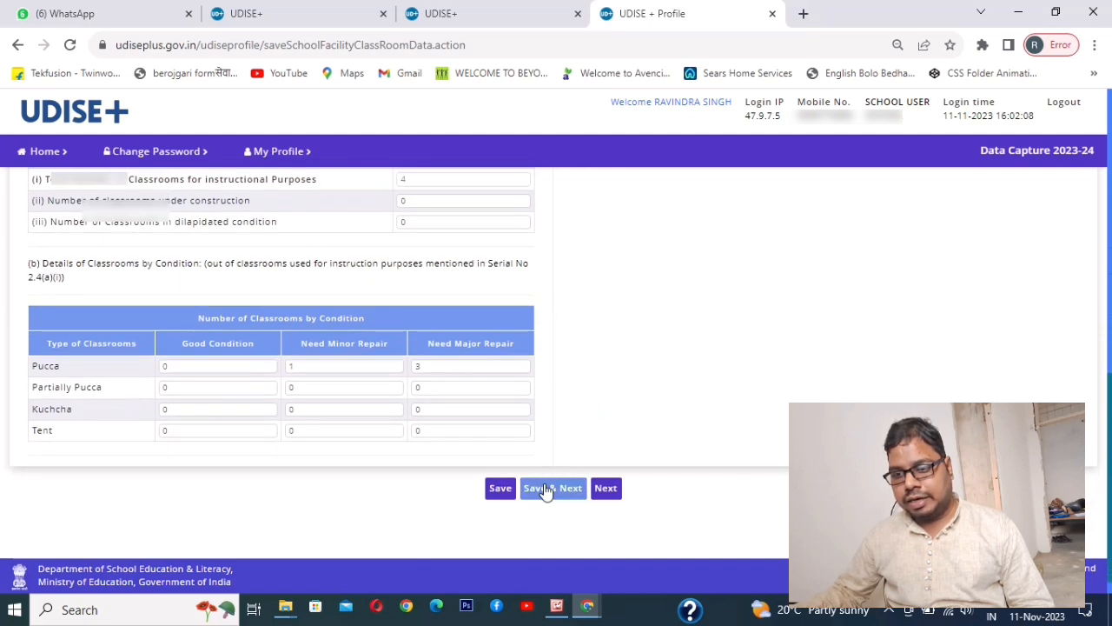
pyautogui.click(547, 489)
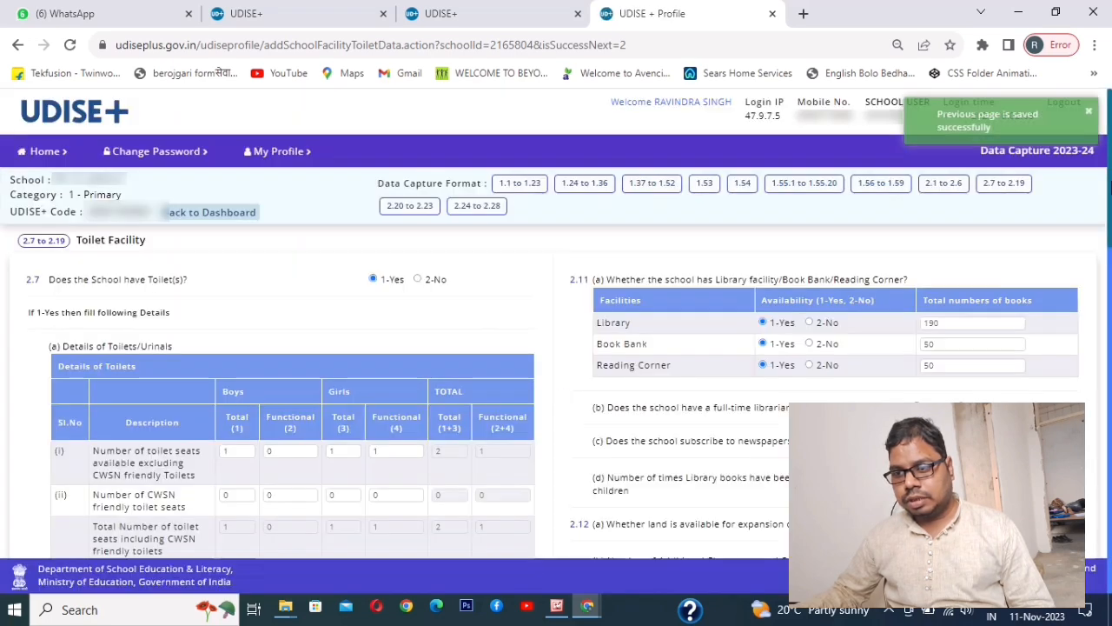
# - Look over the toilet, urinal and hand washing questions in the Toilet Facility form 2.7 to 2.19
pyautogui.scroll(-4, 556, 365)
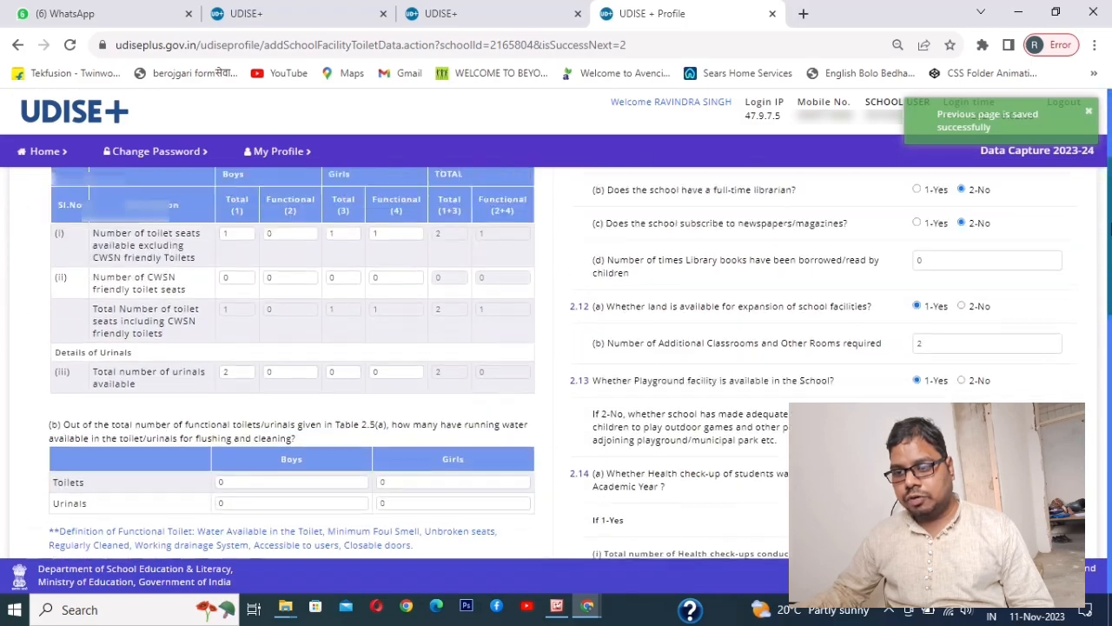
pyautogui.scroll(3, 556, 365)
pyautogui.scroll(1, 556, 365)
pyautogui.scroll(-6, 556, 365)
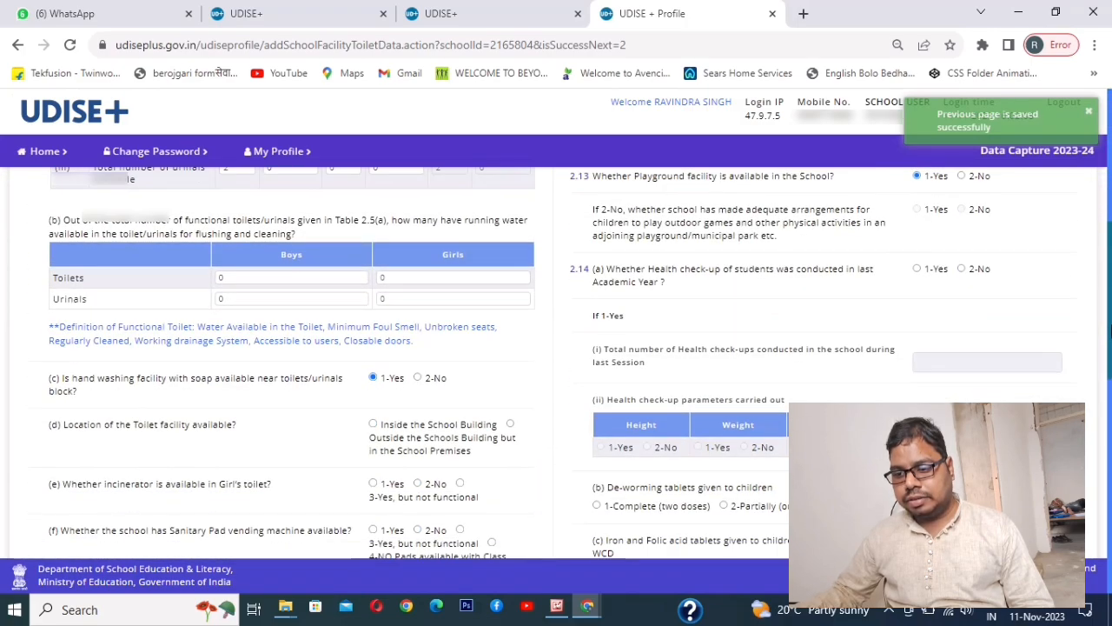
pyautogui.scroll(-1, 556, 365)
pyautogui.scroll(8, 556, 365)
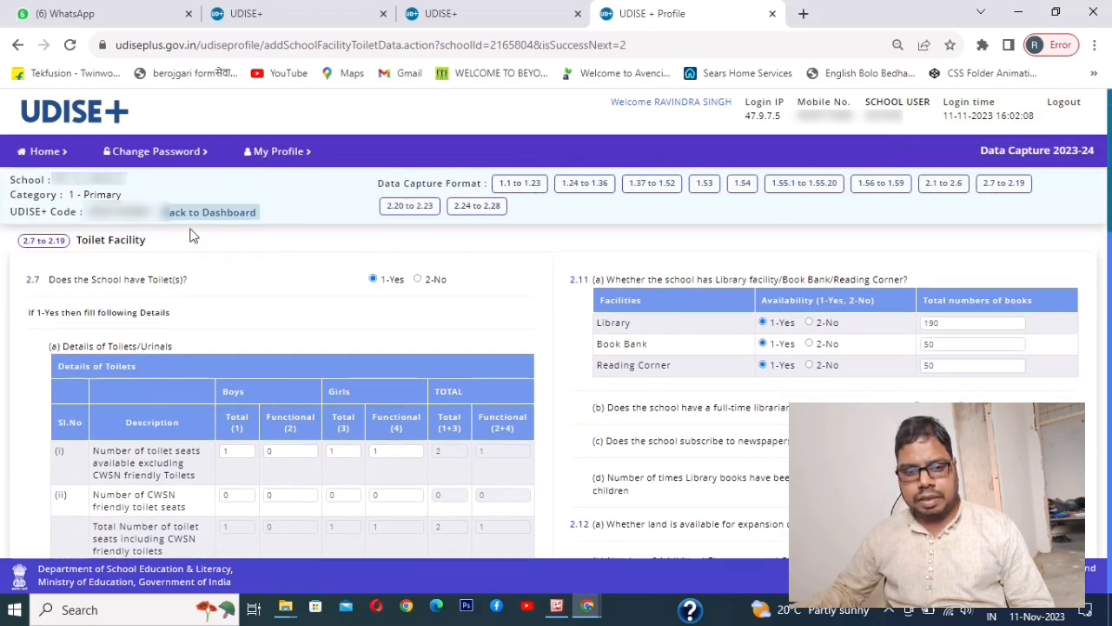
# - Return to the dashboard, check the form entries in Section 2 and reopen the Classroom form 2.1 to 2.6
pyautogui.click(235, 216)
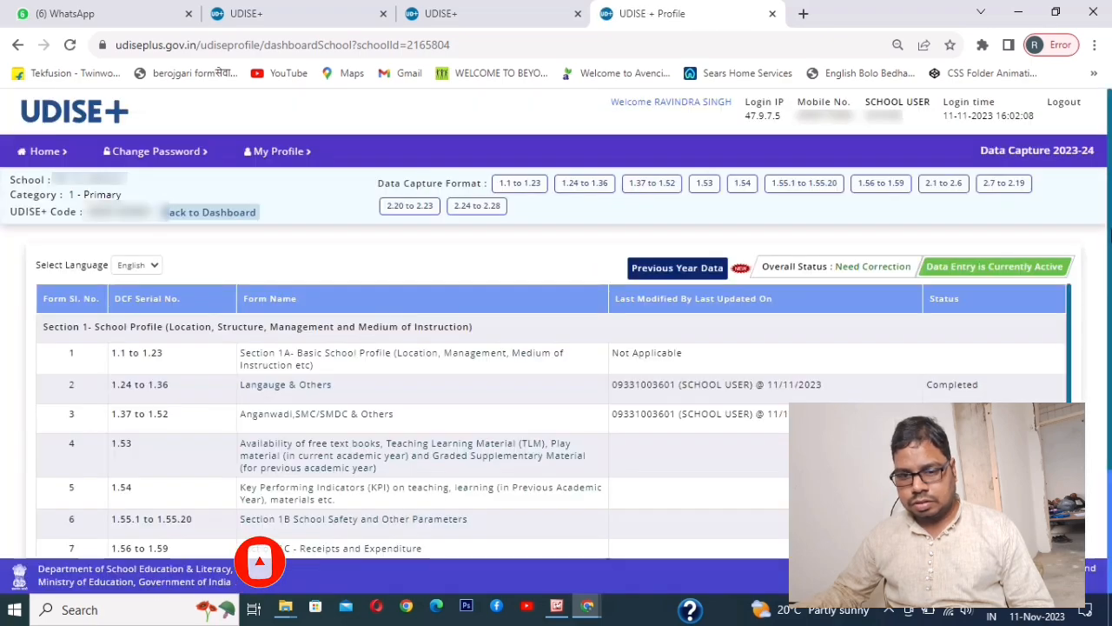
pyautogui.scroll(-2, 1108, 348)
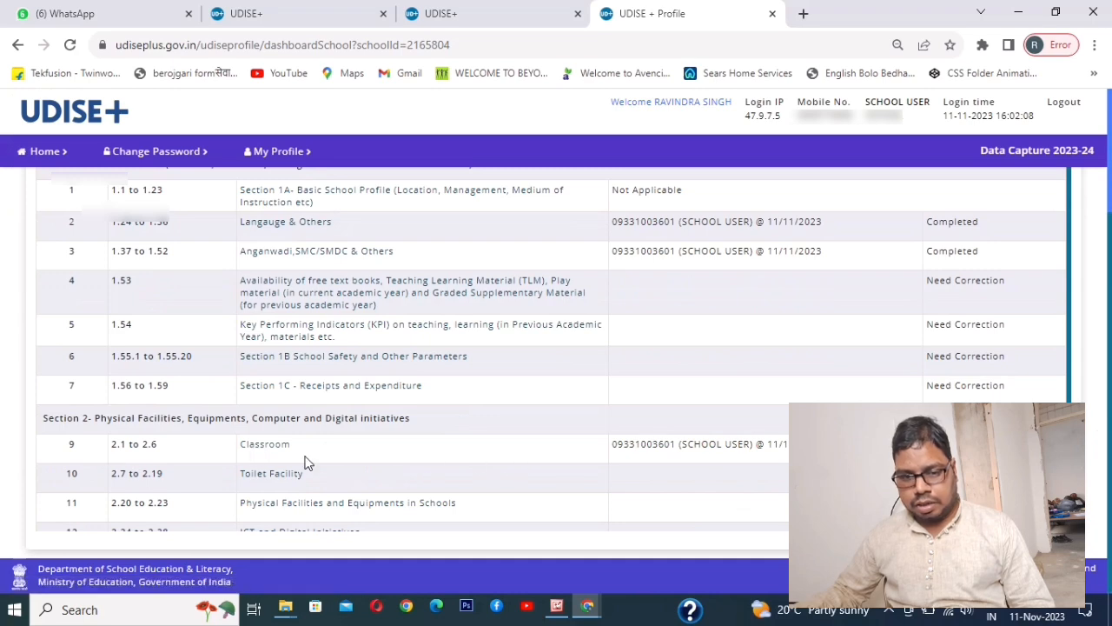
pyautogui.click(262, 448)
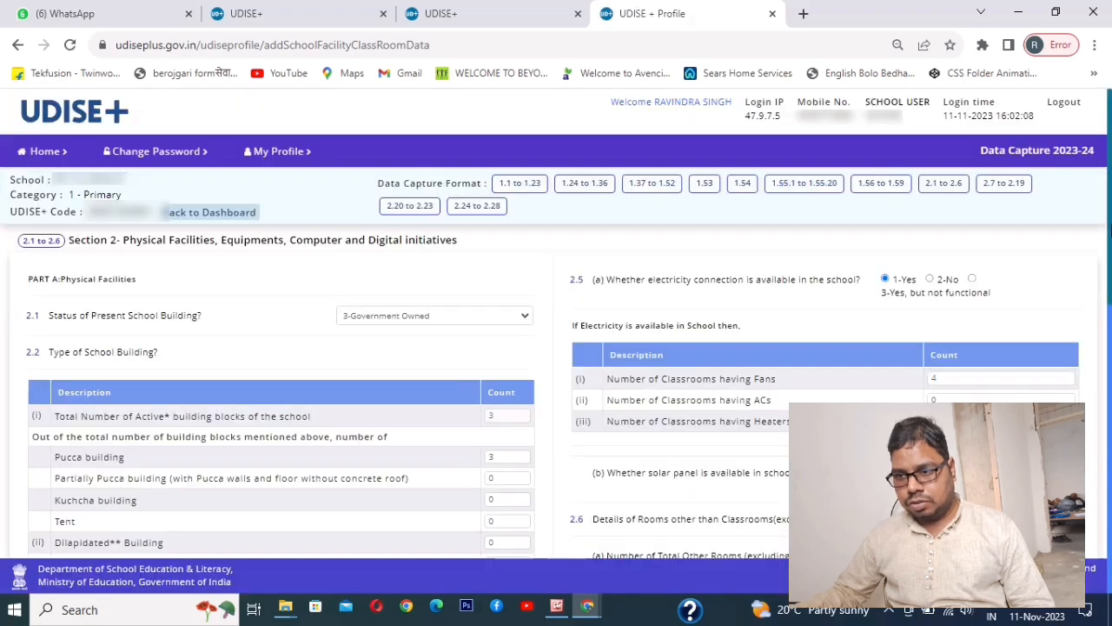
# - Recheck the total other rooms in 2.6(a) against the available rooms in 2.6(b), and save the Classroom form and continue
pyautogui.moveTo(1109, 252); pyautogui.dragTo(1110, 375)
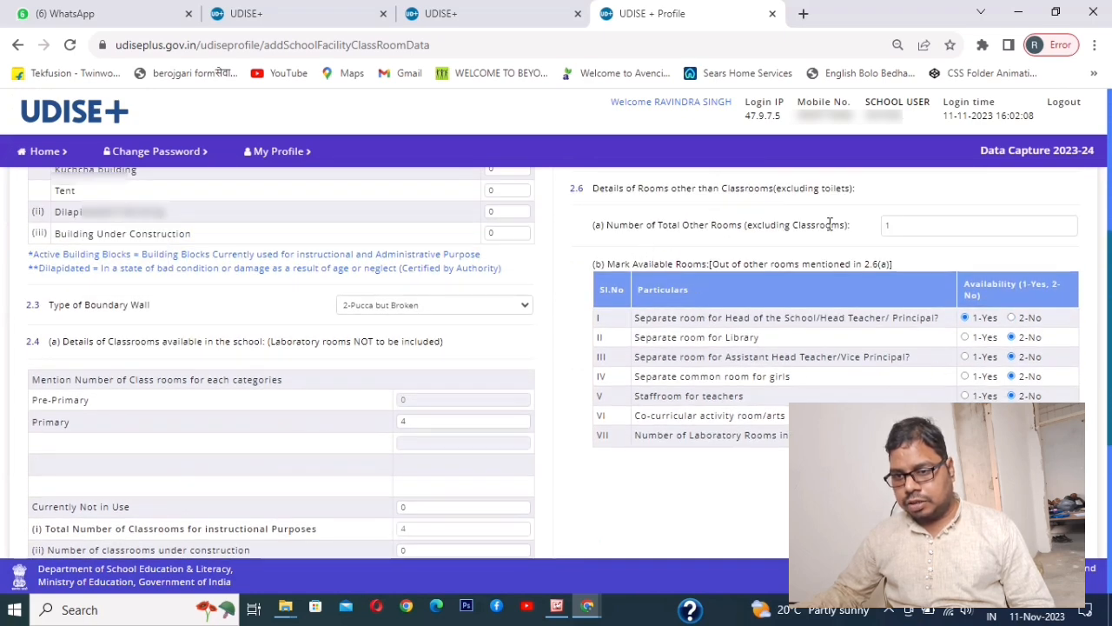
pyautogui.click(924, 219)
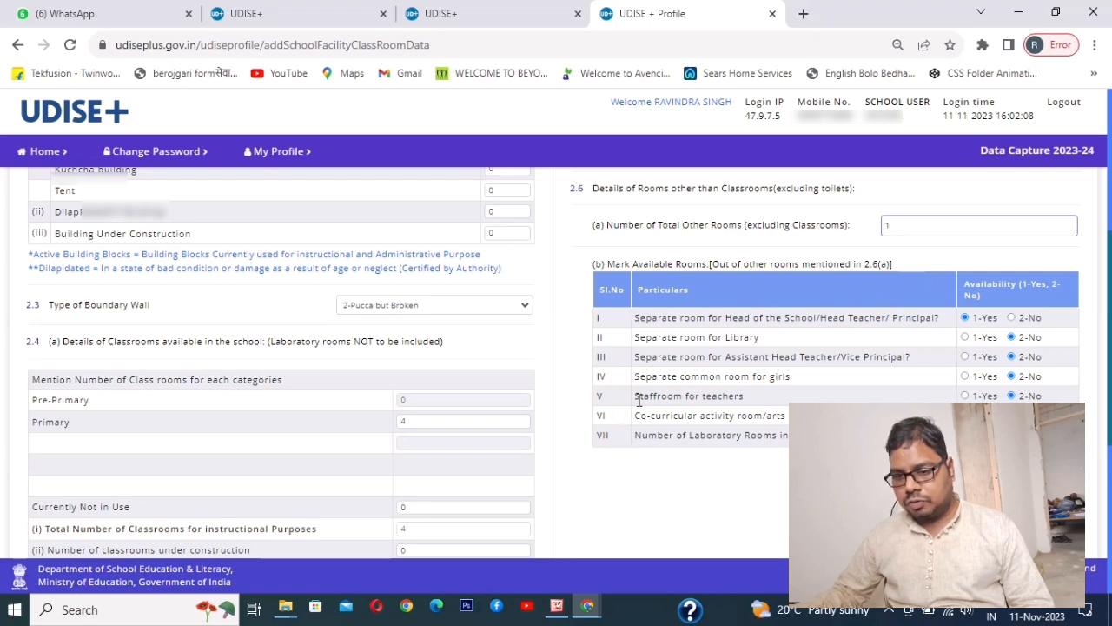
pyautogui.moveTo(639, 399); pyautogui.dragTo(741, 400)
pyautogui.moveTo(644, 399); pyautogui.dragTo(746, 400)
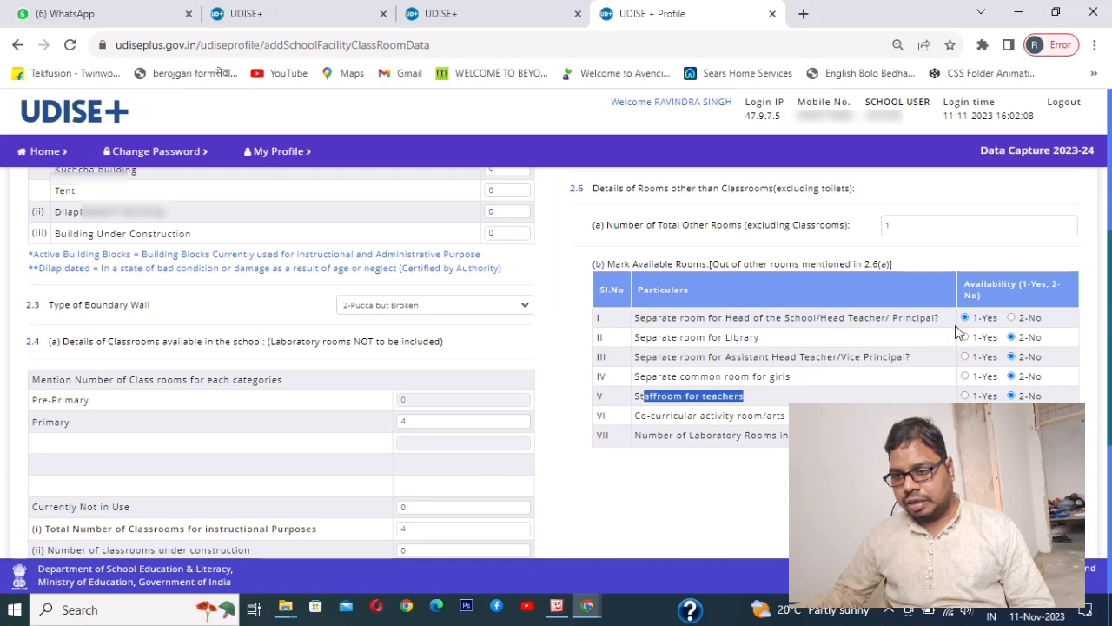
pyautogui.moveTo(898, 223); pyautogui.dragTo(866, 230)
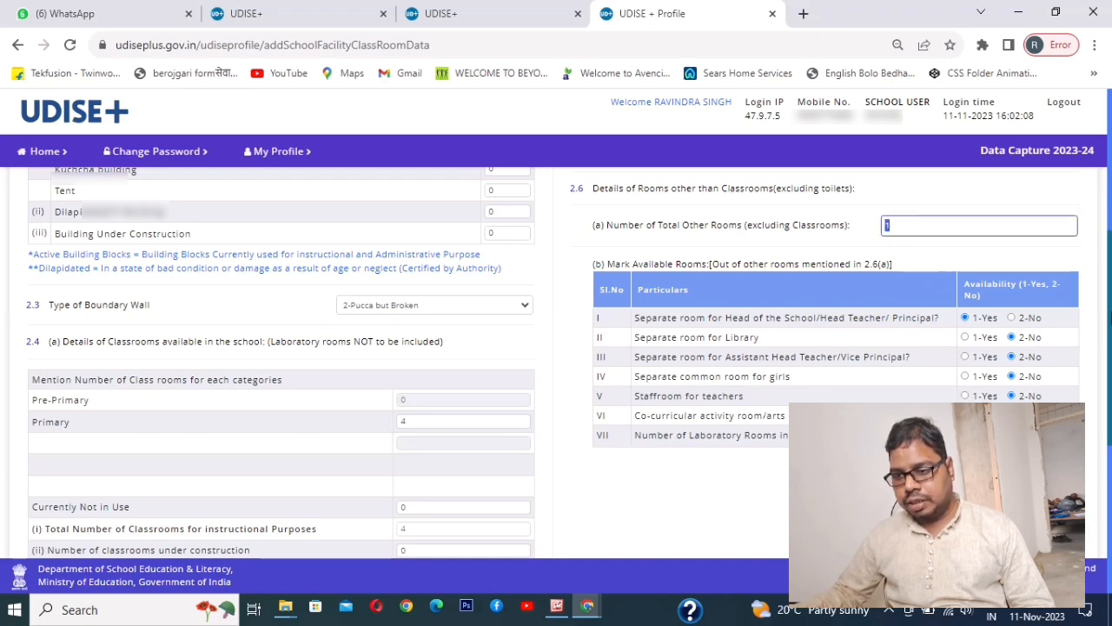
pyautogui.scroll(-4, 621, 502)
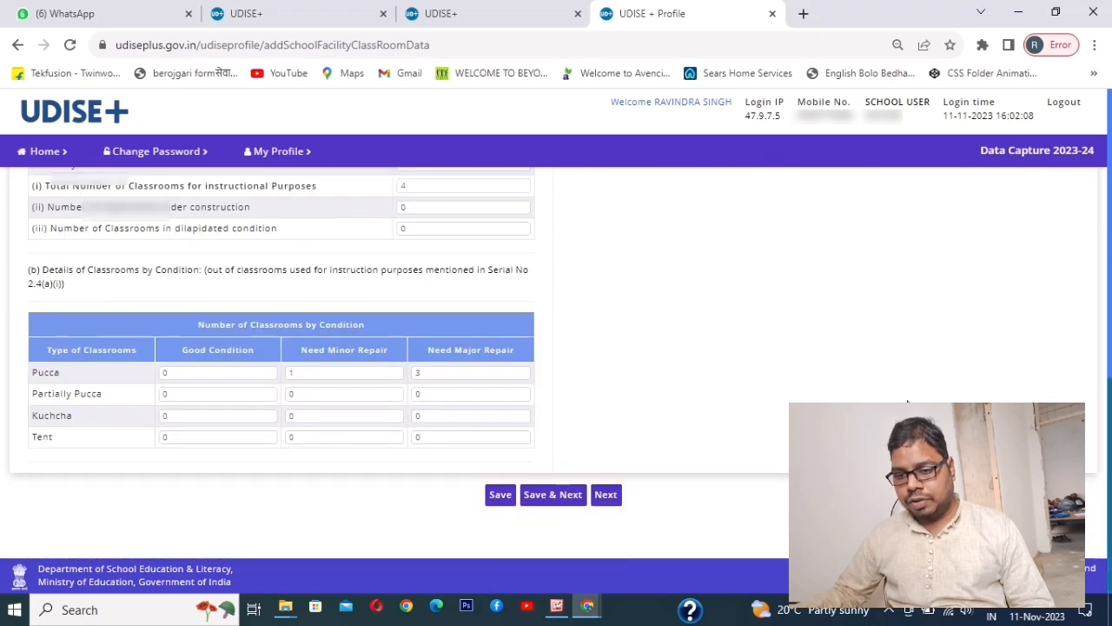
pyautogui.click(552, 494)
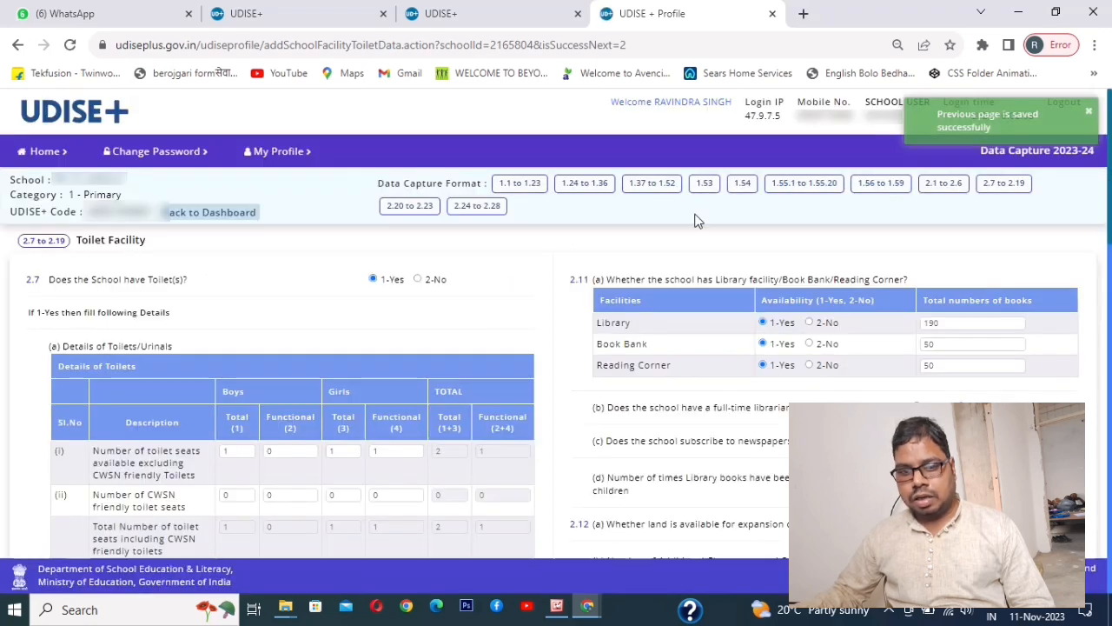
# - Return to the dashboard and check the completion status of each data capture form in Sections 1 and 2
pyautogui.click(233, 214)
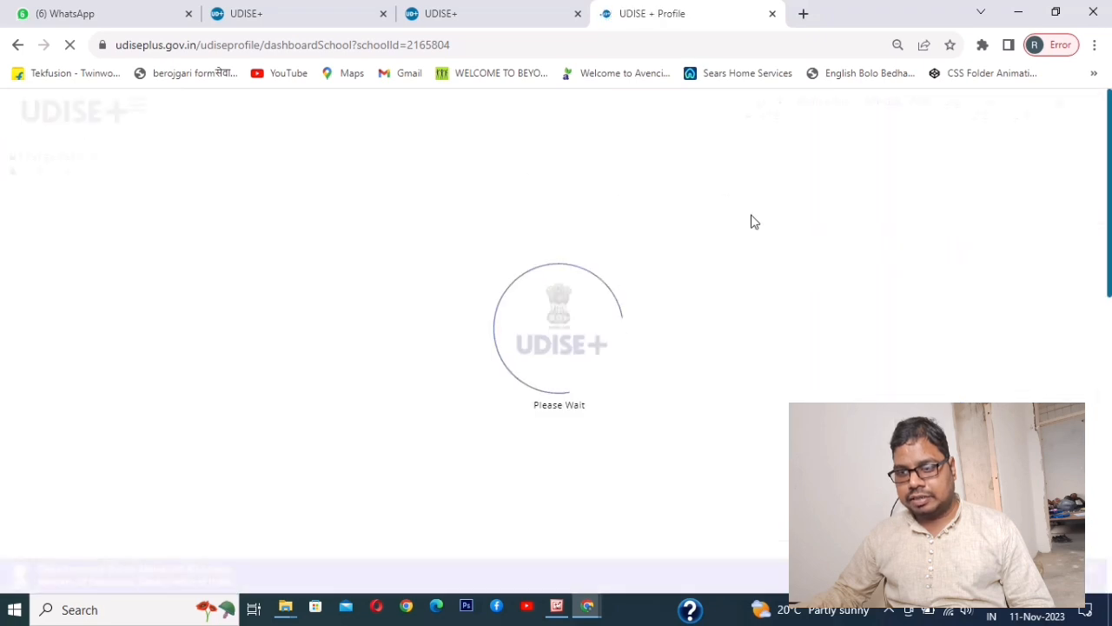
pyautogui.scroll(-3, 1109, 200)
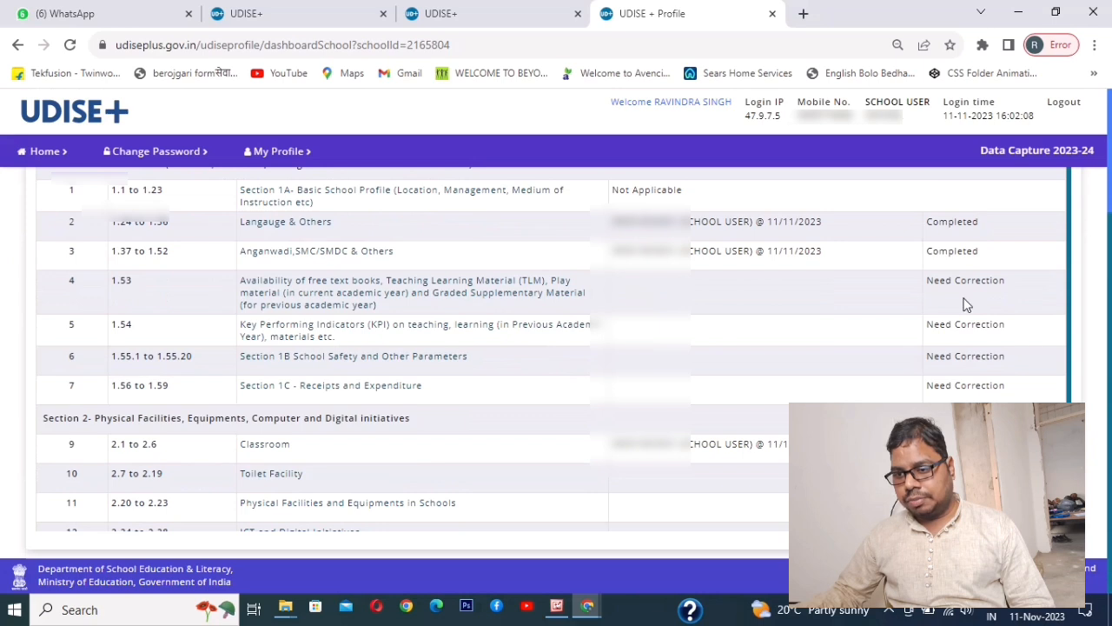
pyautogui.doubleClick(986, 235)
pyautogui.moveTo(998, 260); pyautogui.dragTo(945, 269)
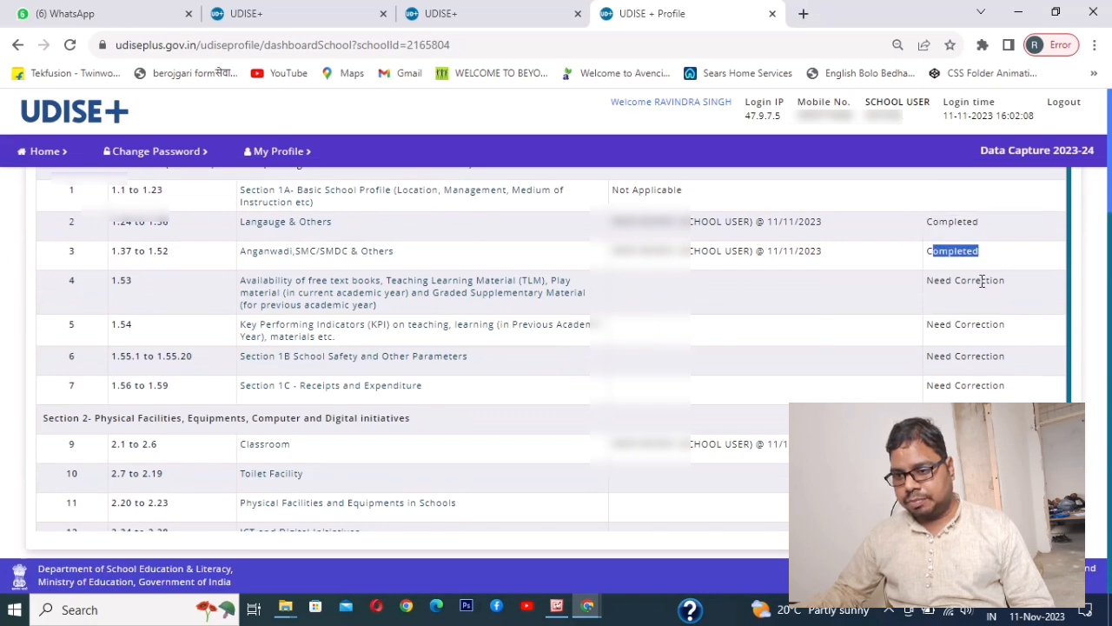
pyautogui.moveTo(1069, 393); pyautogui.dragTo(956, 508)
pyautogui.scroll(-3, 956, 486)
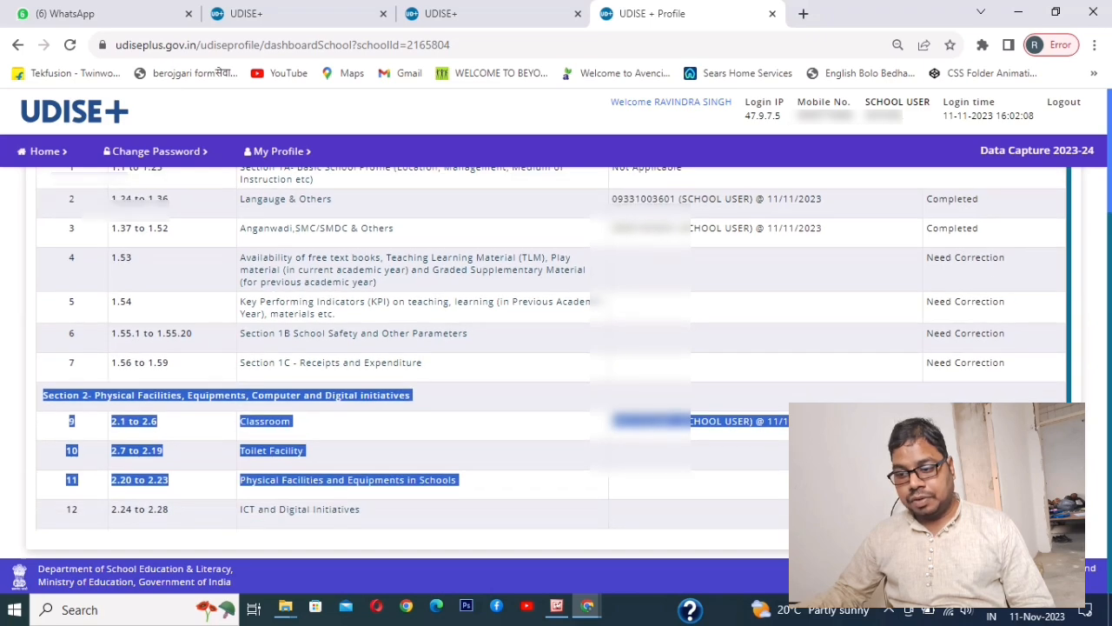
pyautogui.click(511, 432)
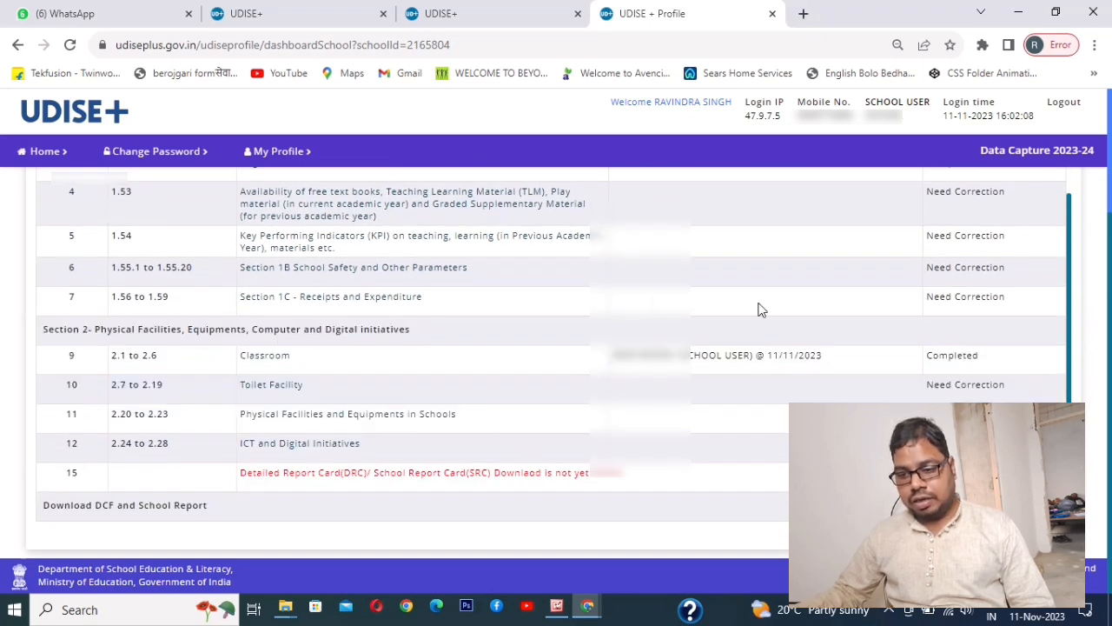
pyautogui.scroll(1, 1071, 270)
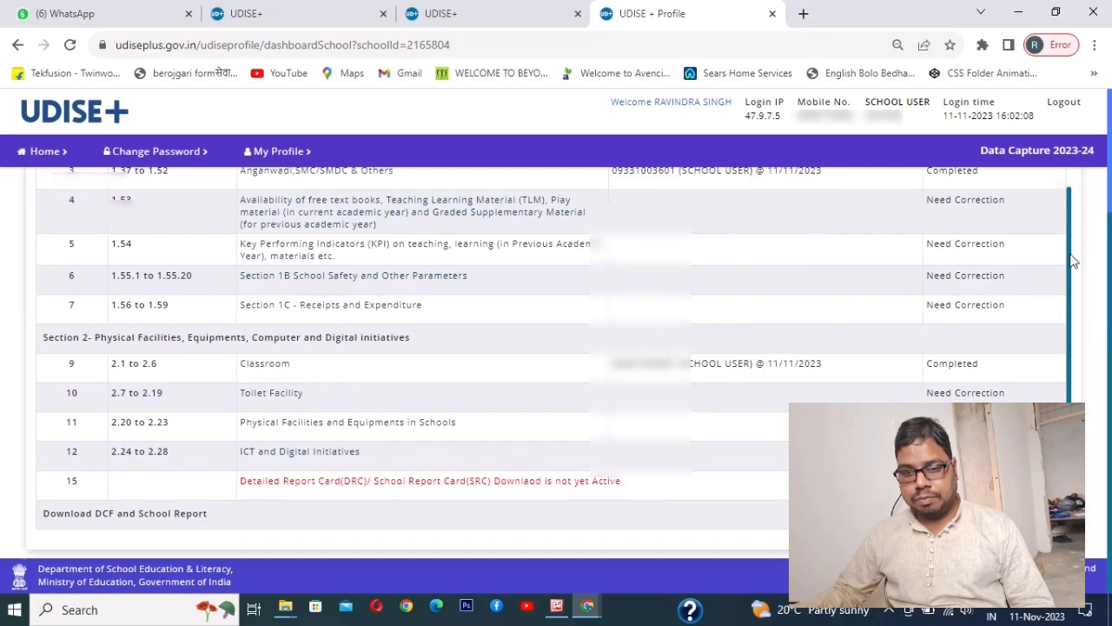
pyautogui.doubleClick(1006, 233)
pyautogui.doubleClick(932, 262)
pyautogui.moveTo(1026, 289); pyautogui.dragTo(946, 296)
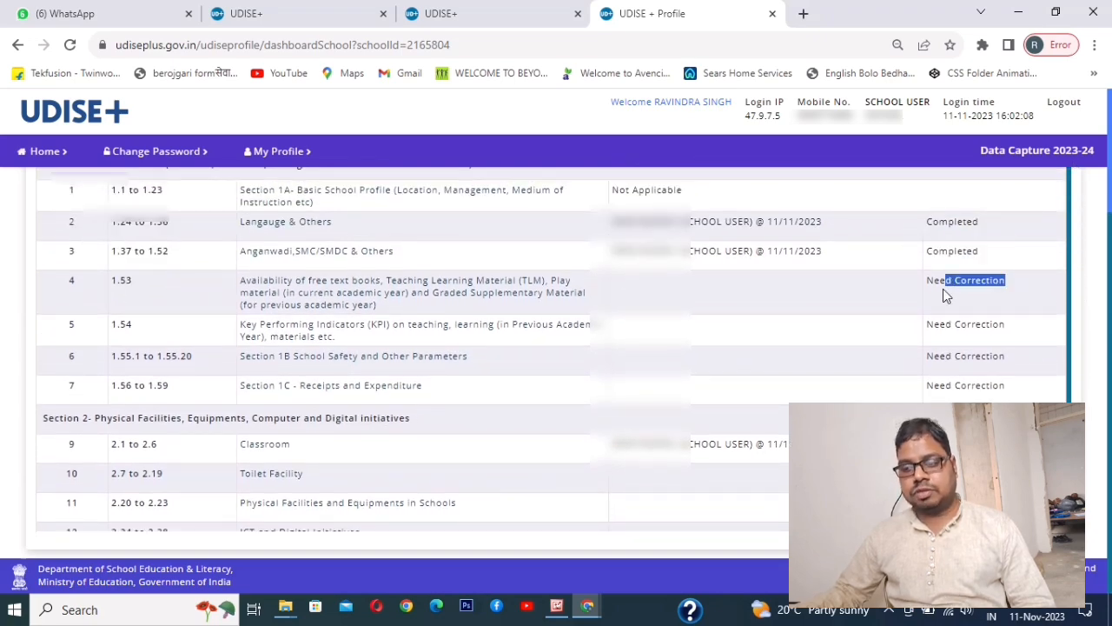